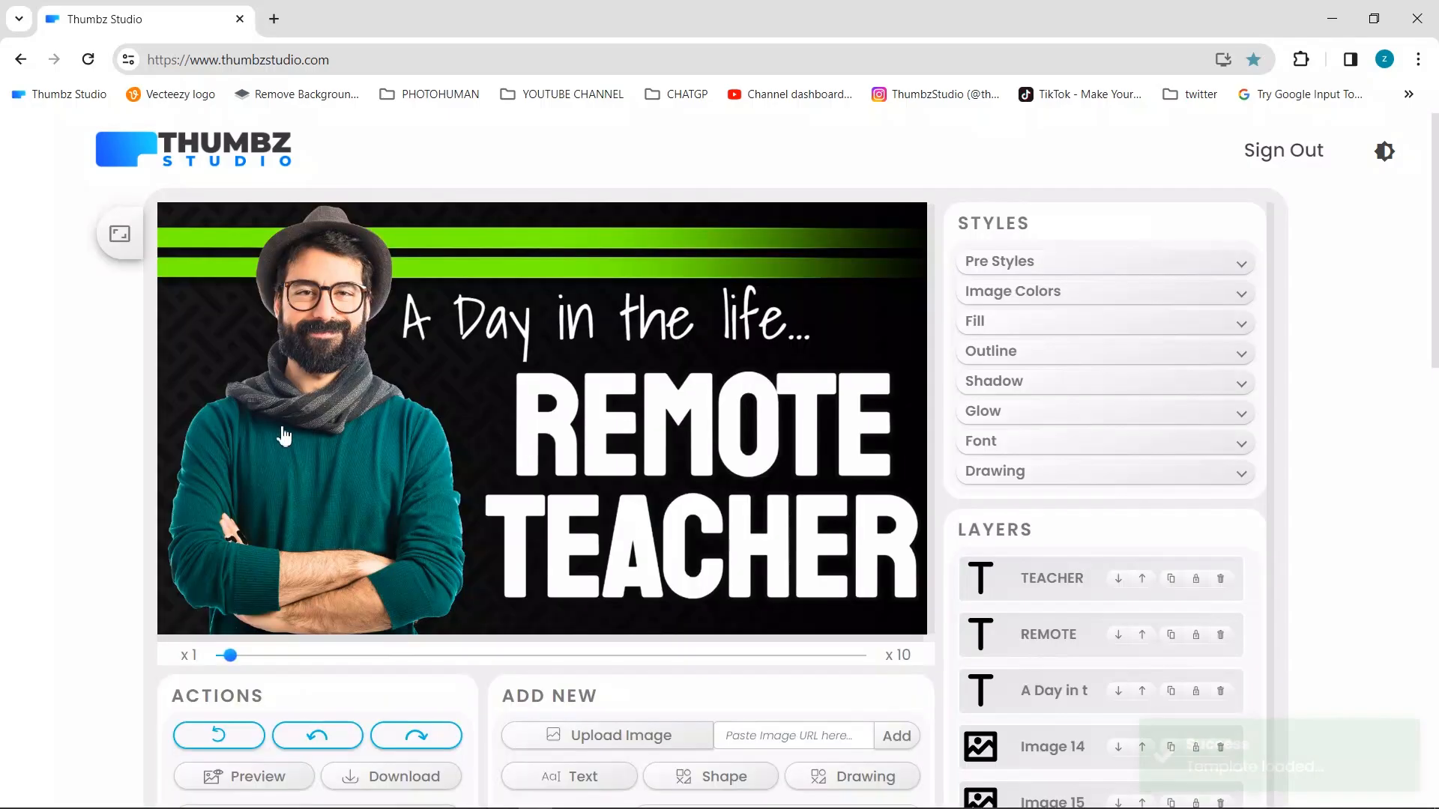
Step: Nudge the man's photo slightly left and remove the dark patterned background and green stripes from the template
{"action": "mouse_move", "coordinate": [296, 432]}
{"action": "left_mouse_down"}
{"action": "mouse_move", "coordinate": [292, 393]}
{"action": "mouse_move", "coordinate": [280, 434]}
{"action": "left_mouse_up"}
{"action": "left_click", "coordinate": [773, 423]}
{"action": "left_click_drag", "start_coordinate": [840, 266], "coordinate": [273, 23]}
Step: Search Google in a new tab for "youtube background", narrow it to Youtube Wallpaper 4K, and show all images
{"action": "left_click", "coordinate": [274, 19]}
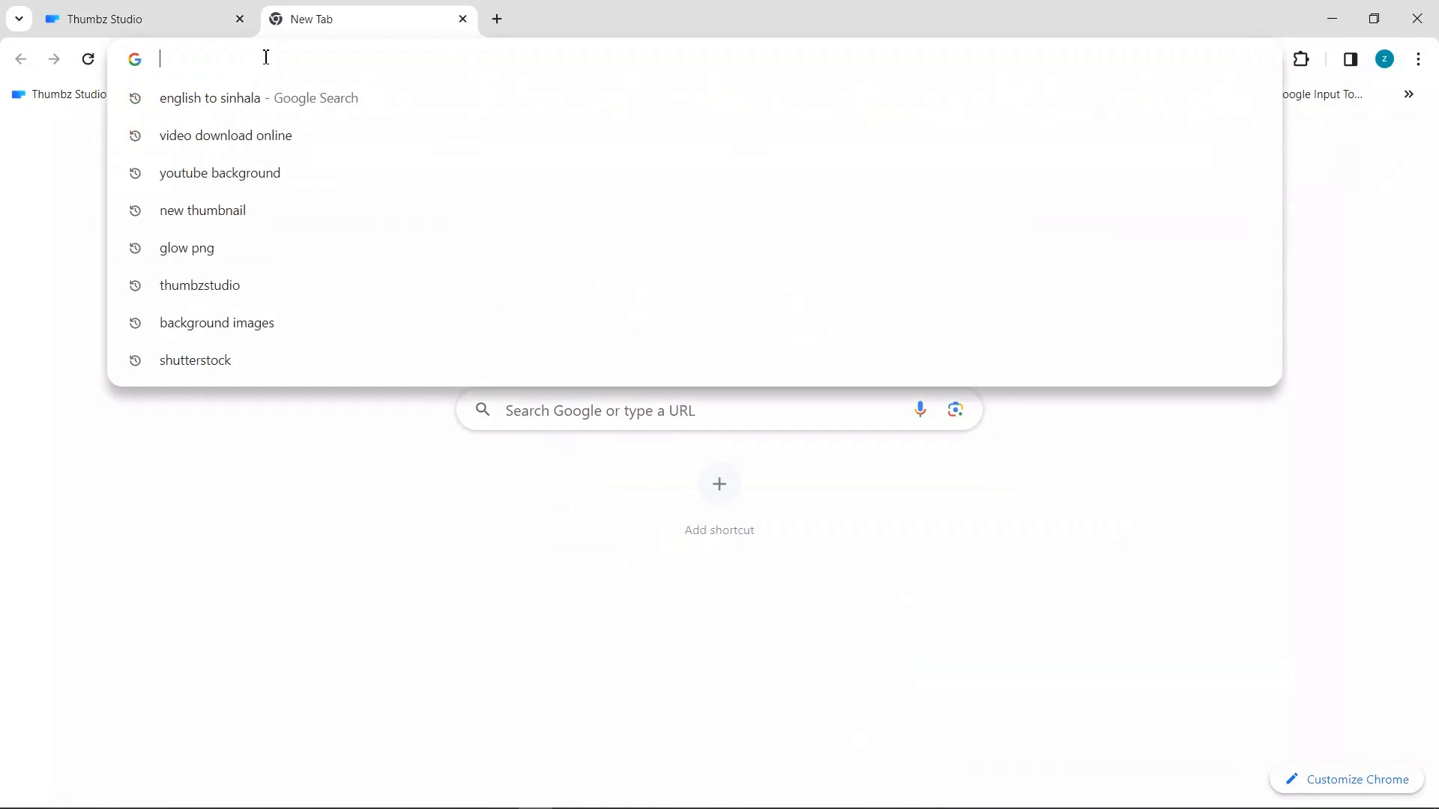
{"action": "left_click", "coordinate": [243, 173]}
{"action": "scroll", "coordinate": [678, 514], "scroll_direction": "down", "scroll_amount": 1}
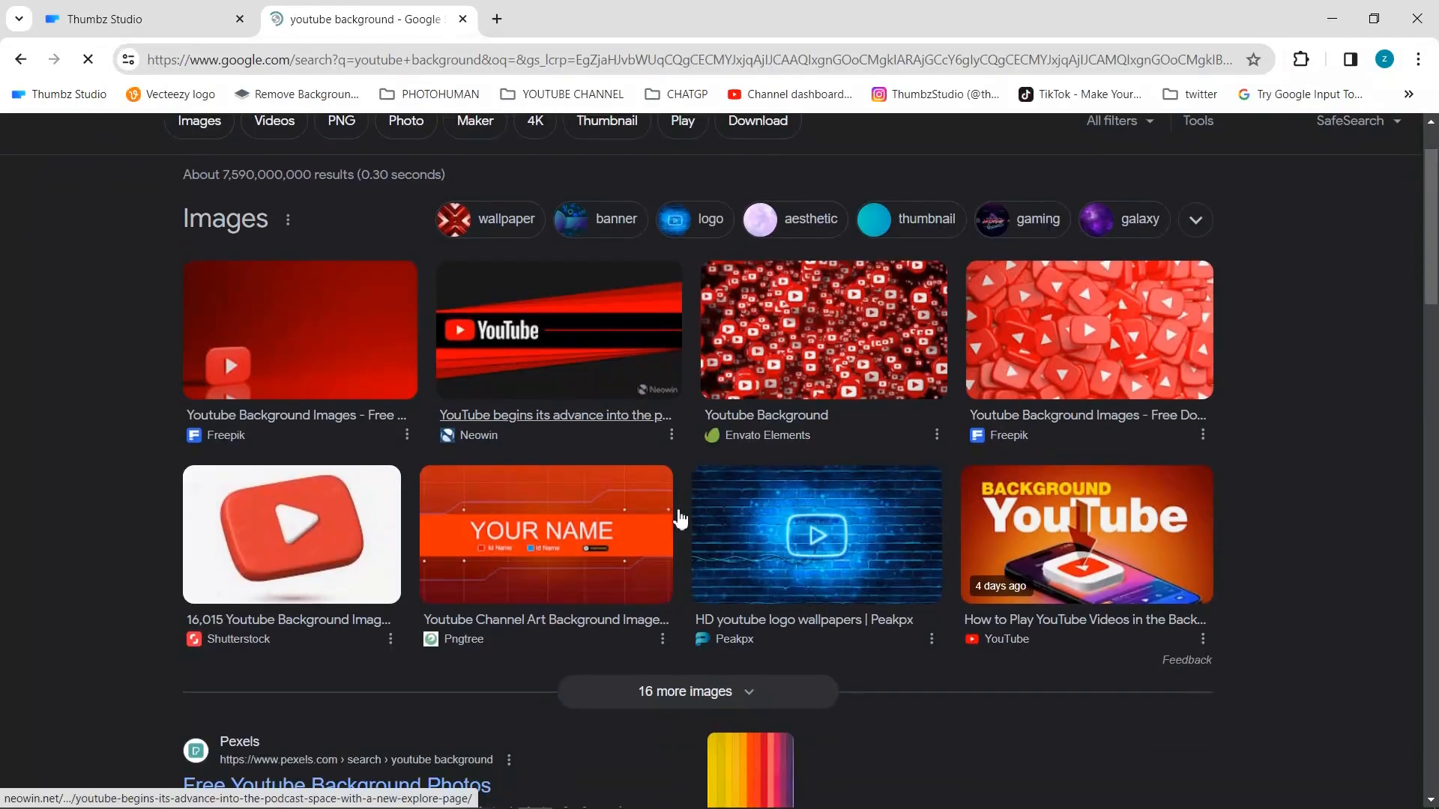
{"action": "left_click", "coordinate": [536, 127]}
{"action": "scroll", "coordinate": [562, 494], "scroll_direction": "down", "scroll_amount": 4}
{"action": "left_click", "coordinate": [487, 579]}
{"action": "scroll", "coordinate": [548, 594], "scroll_direction": "down", "scroll_amount": 4}
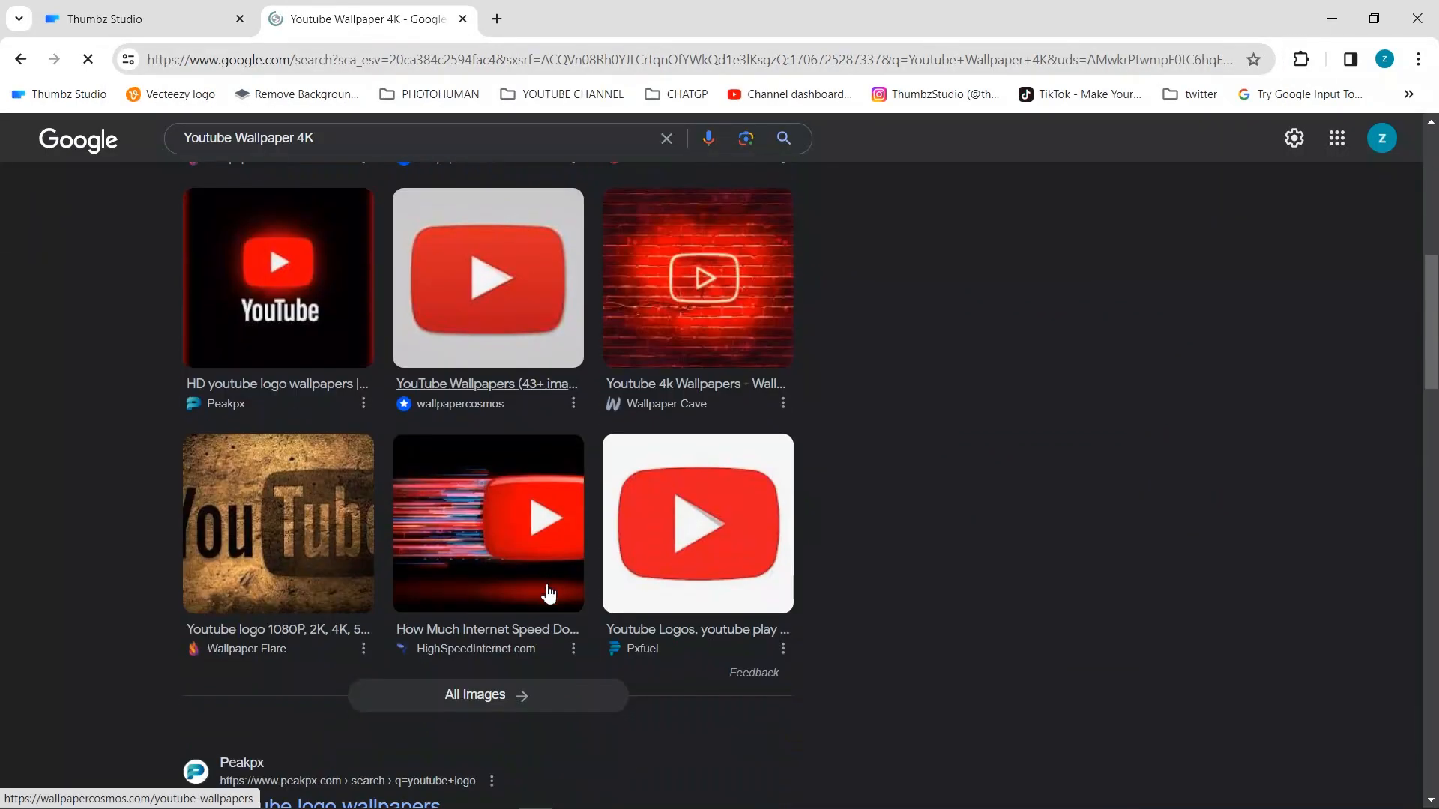
{"action": "left_click", "coordinate": [523, 694]}
Step: Find the red metal YouTube logo wallpaper with arrow shapes from besthqwallpapers and copy its image
{"action": "scroll", "coordinate": [680, 631], "scroll_direction": "down", "scroll_amount": 3}
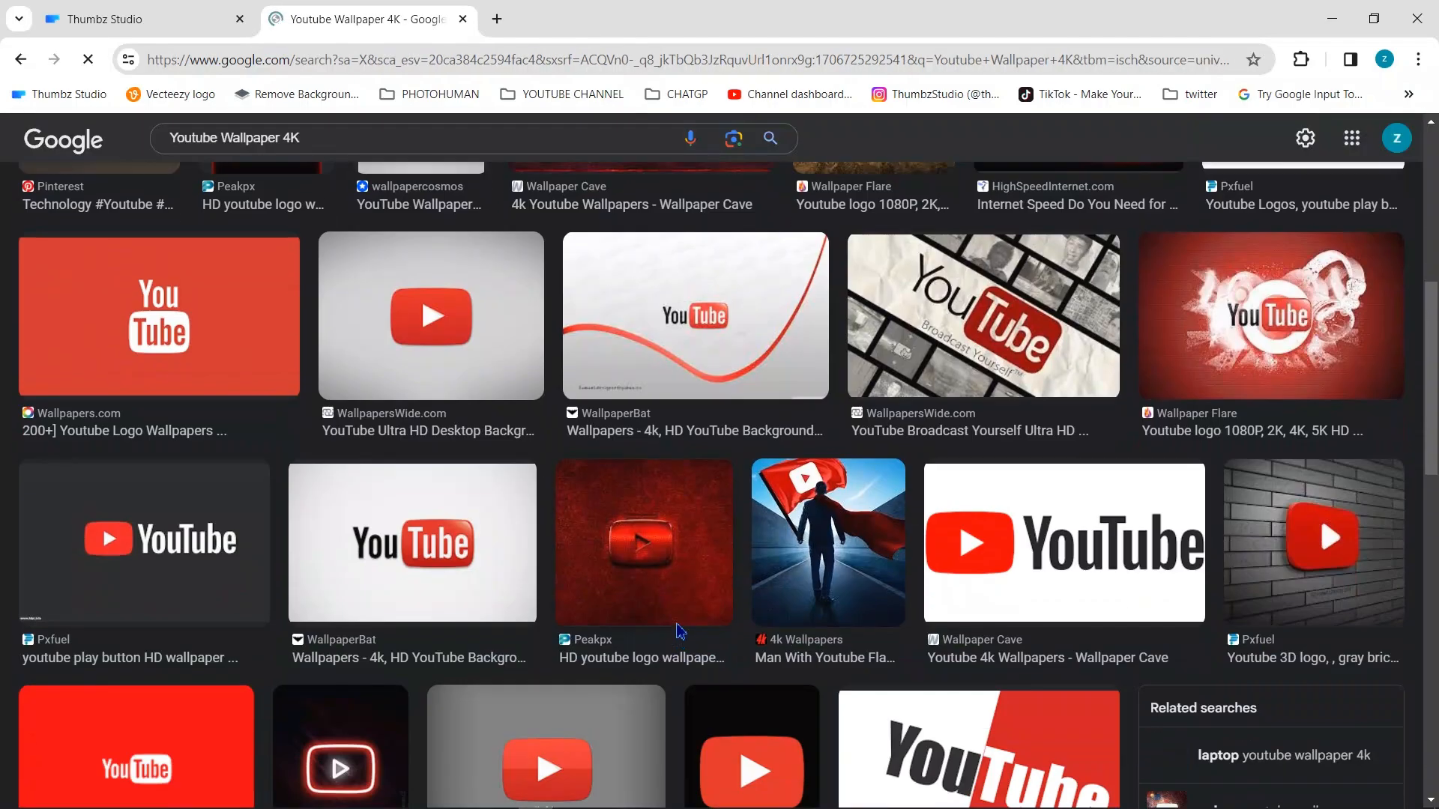
{"action": "scroll", "coordinate": [510, 523], "scroll_direction": "down", "scroll_amount": 6}
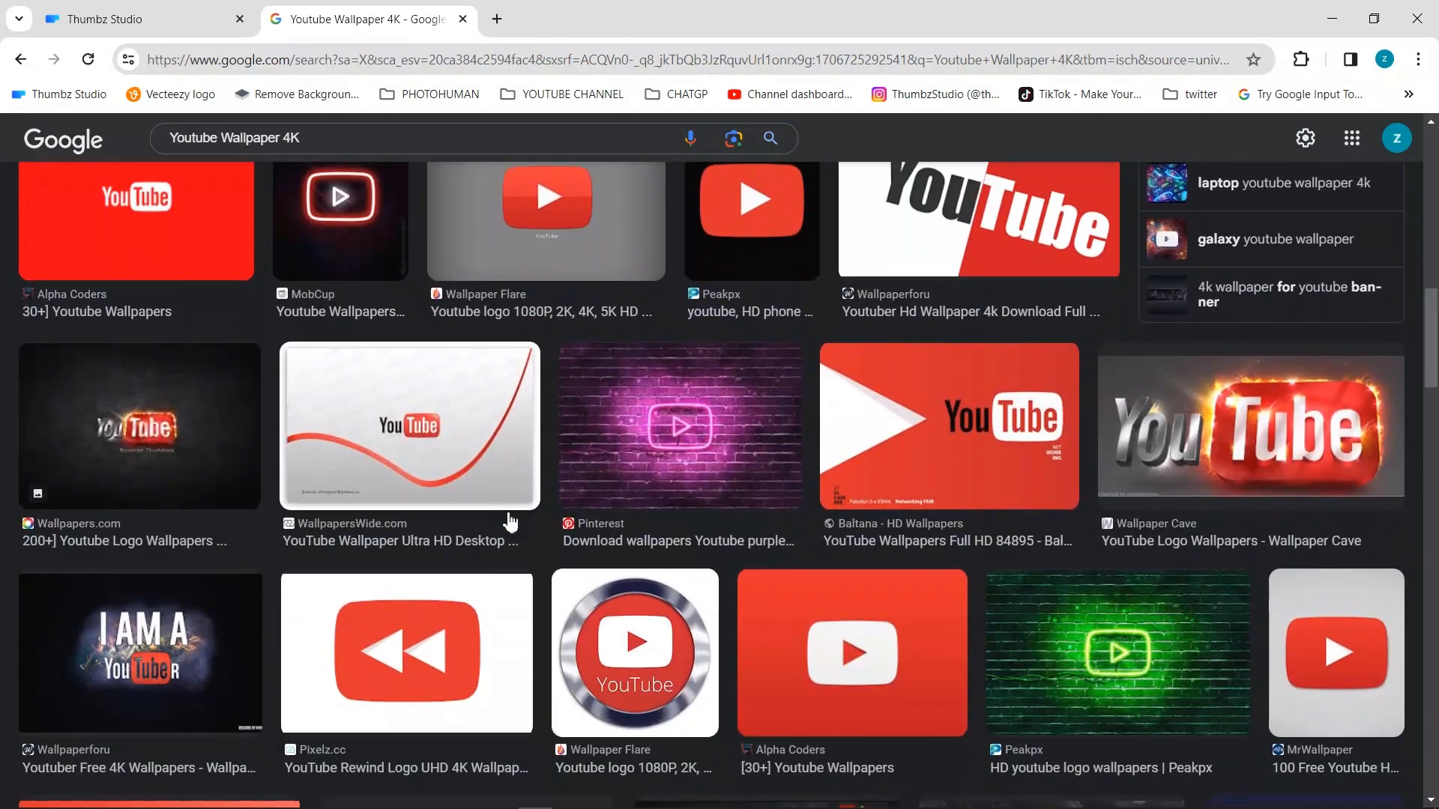
{"action": "scroll", "coordinate": [510, 522], "scroll_direction": "down", "scroll_amount": 5}
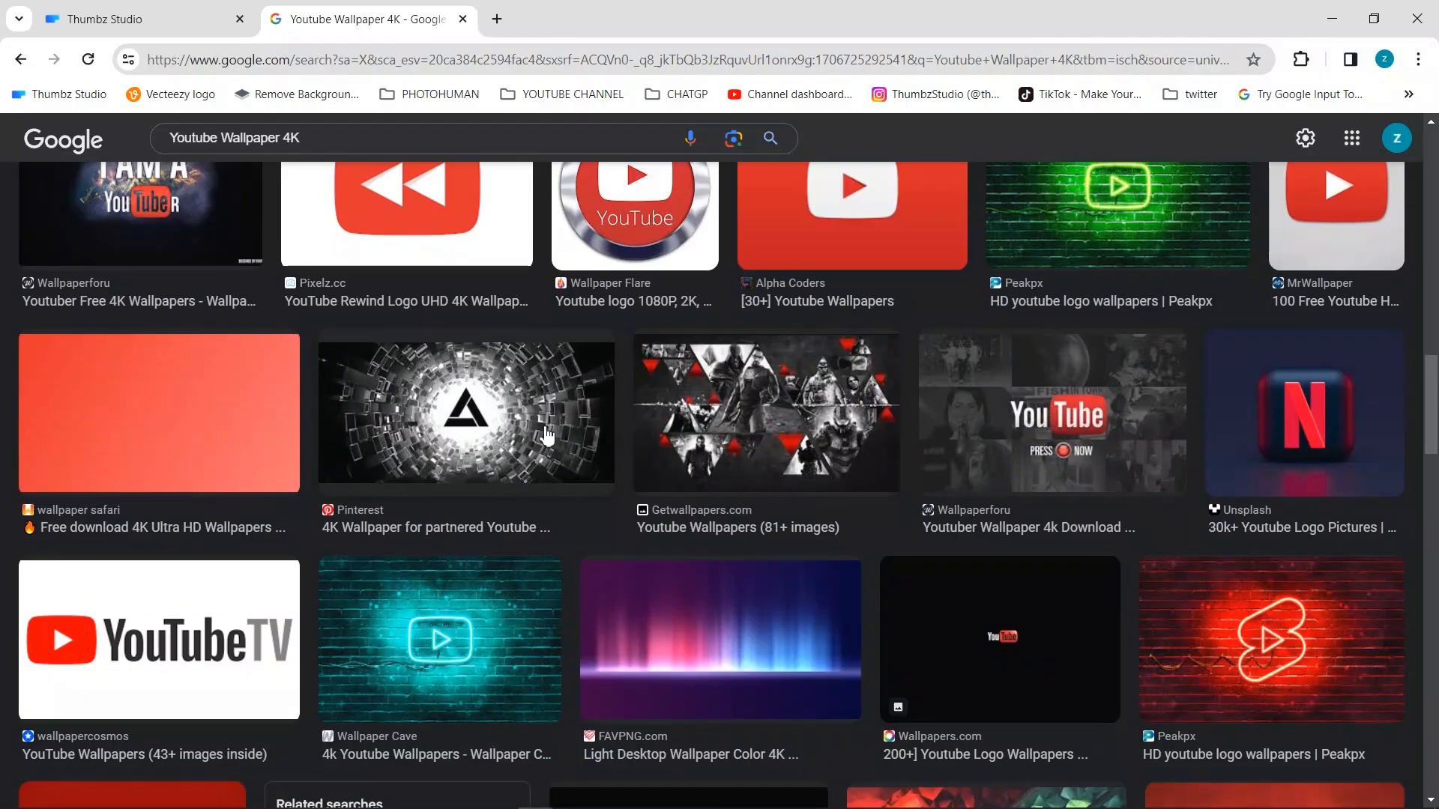
{"action": "scroll", "coordinate": [698, 466], "scroll_direction": "down", "scroll_amount": 2}
{"action": "scroll", "coordinate": [688, 465], "scroll_direction": "down", "scroll_amount": 10}
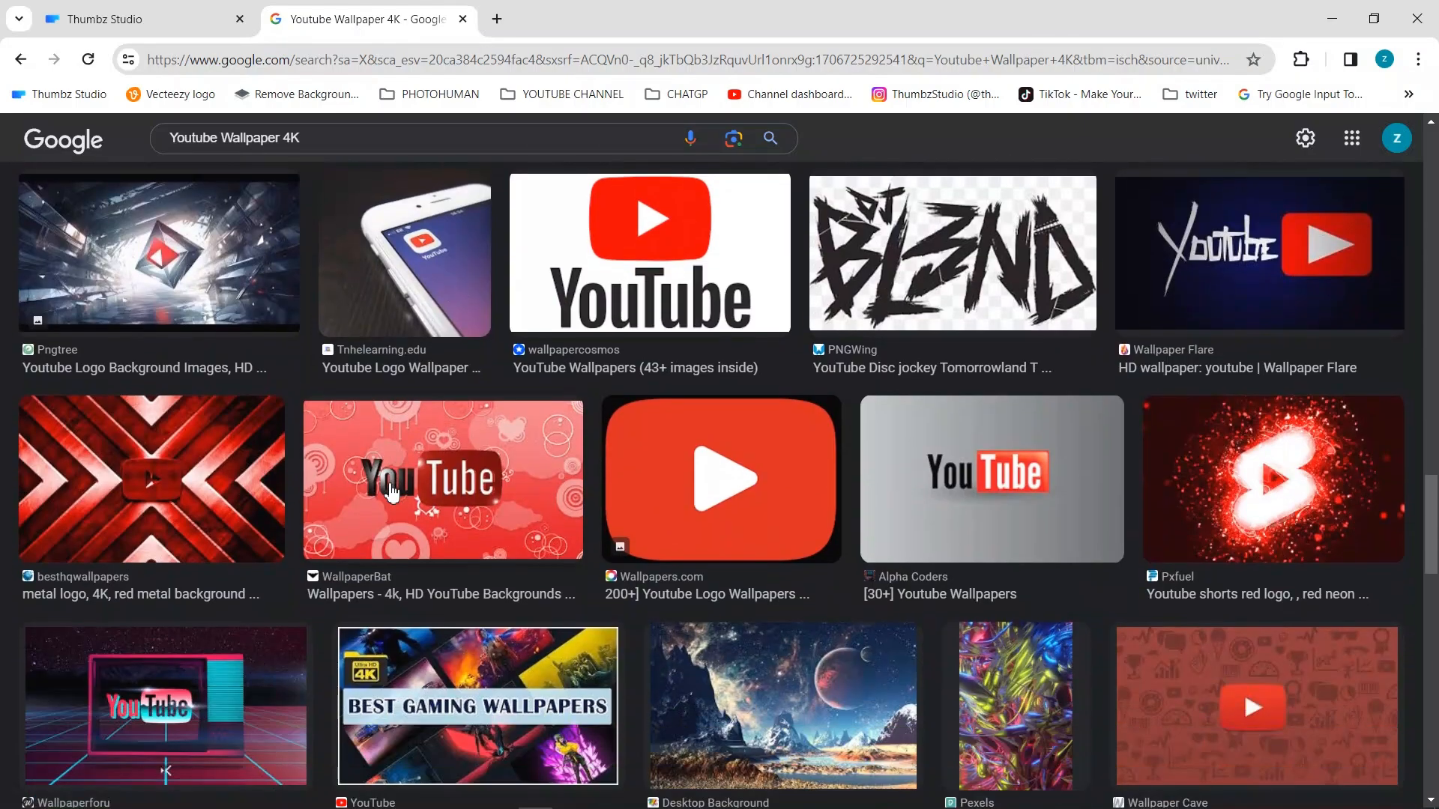
{"action": "left_click", "coordinate": [120, 500]}
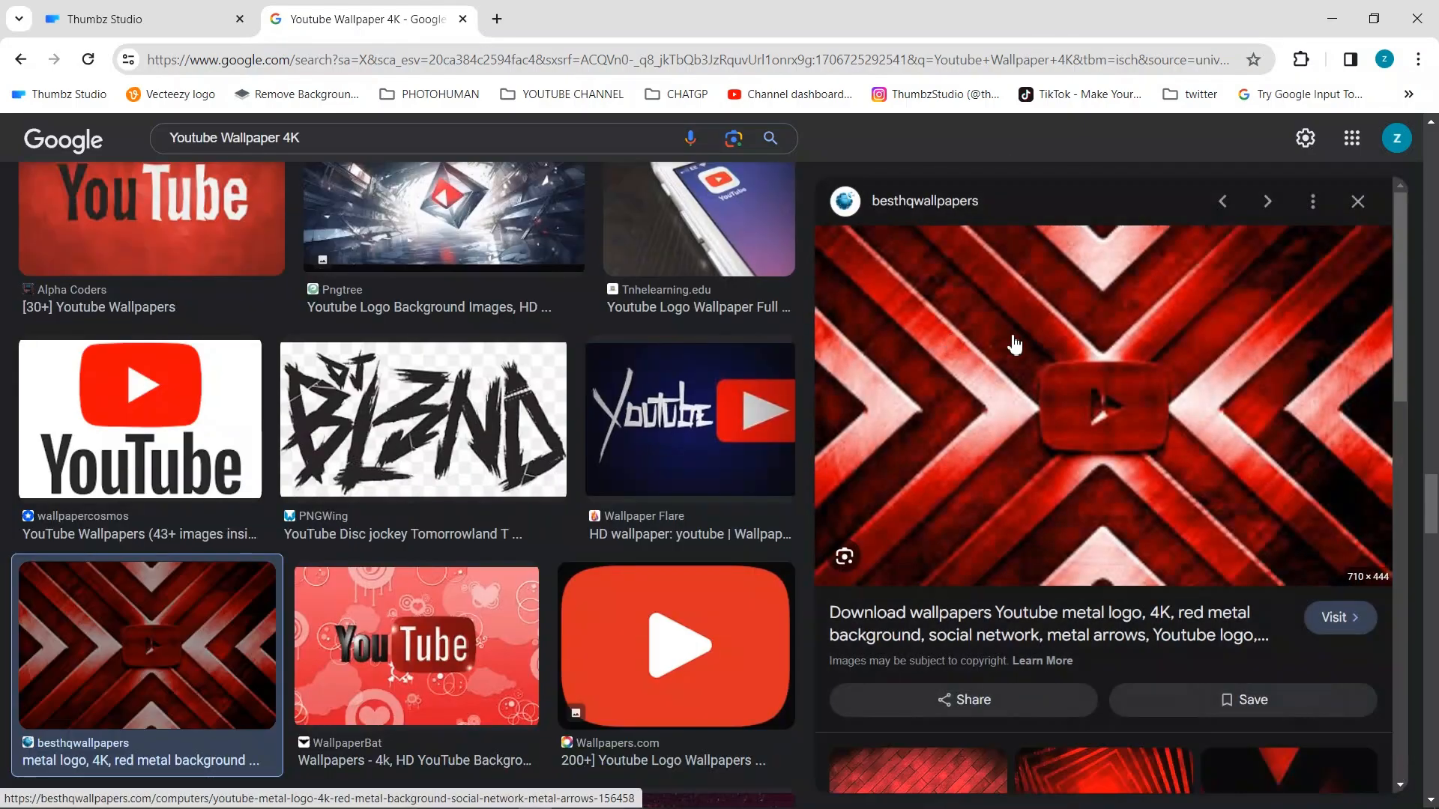
{"action": "right_click", "coordinate": [1040, 366]}
{"action": "left_click", "coordinate": [1117, 664]}
Step: Switch to Thumbz Studio, paste the copied wallpaper, and enlarge it to cover the whole thumbnail
{"action": "left_click", "coordinate": [142, 19]}
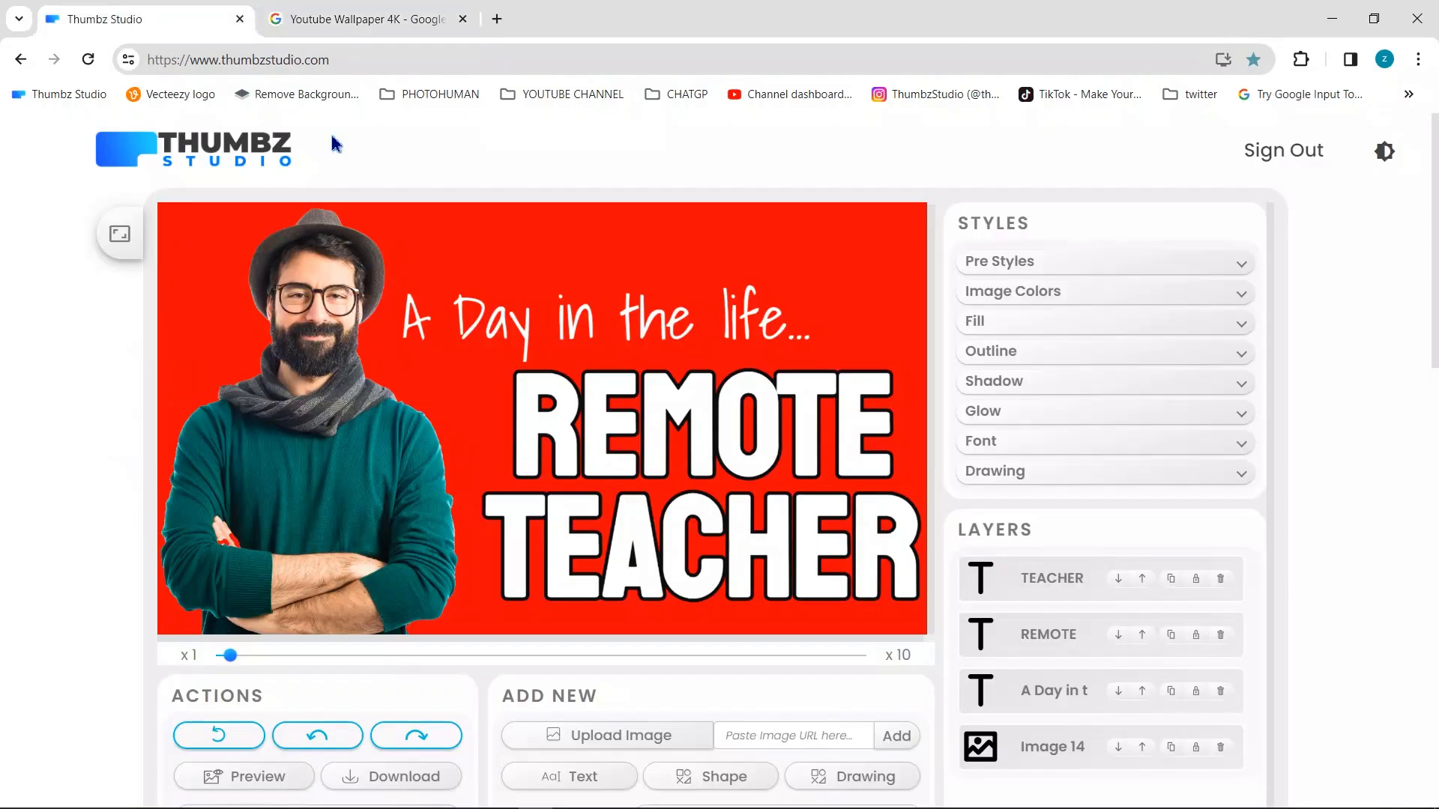
{"action": "key", "text": "ctrl+v"}
{"action": "left_click_drag", "start_coordinate": [357, 300], "coordinate": [297, 255]}
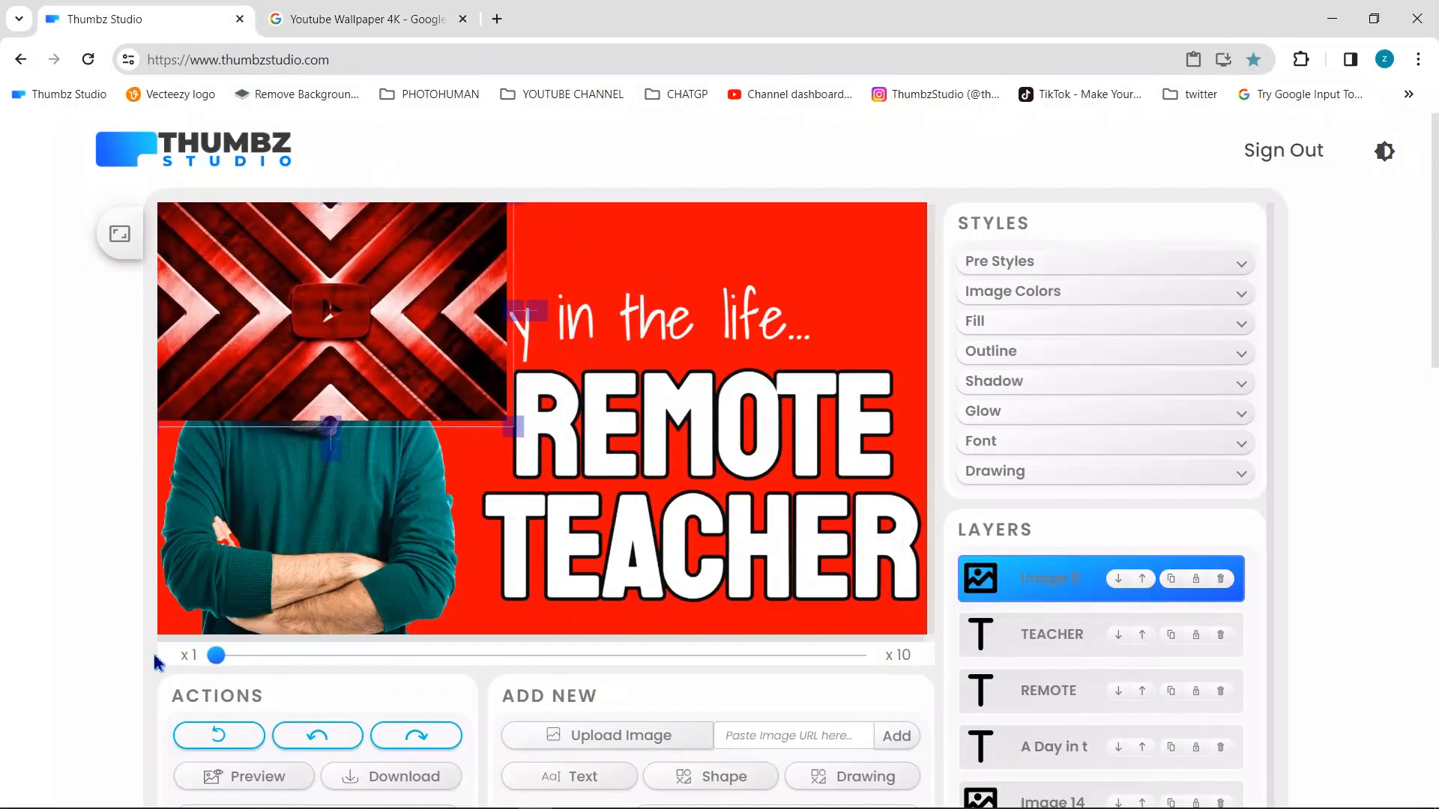
{"action": "left_click_drag", "start_coordinate": [516, 422], "coordinate": [877, 635]}
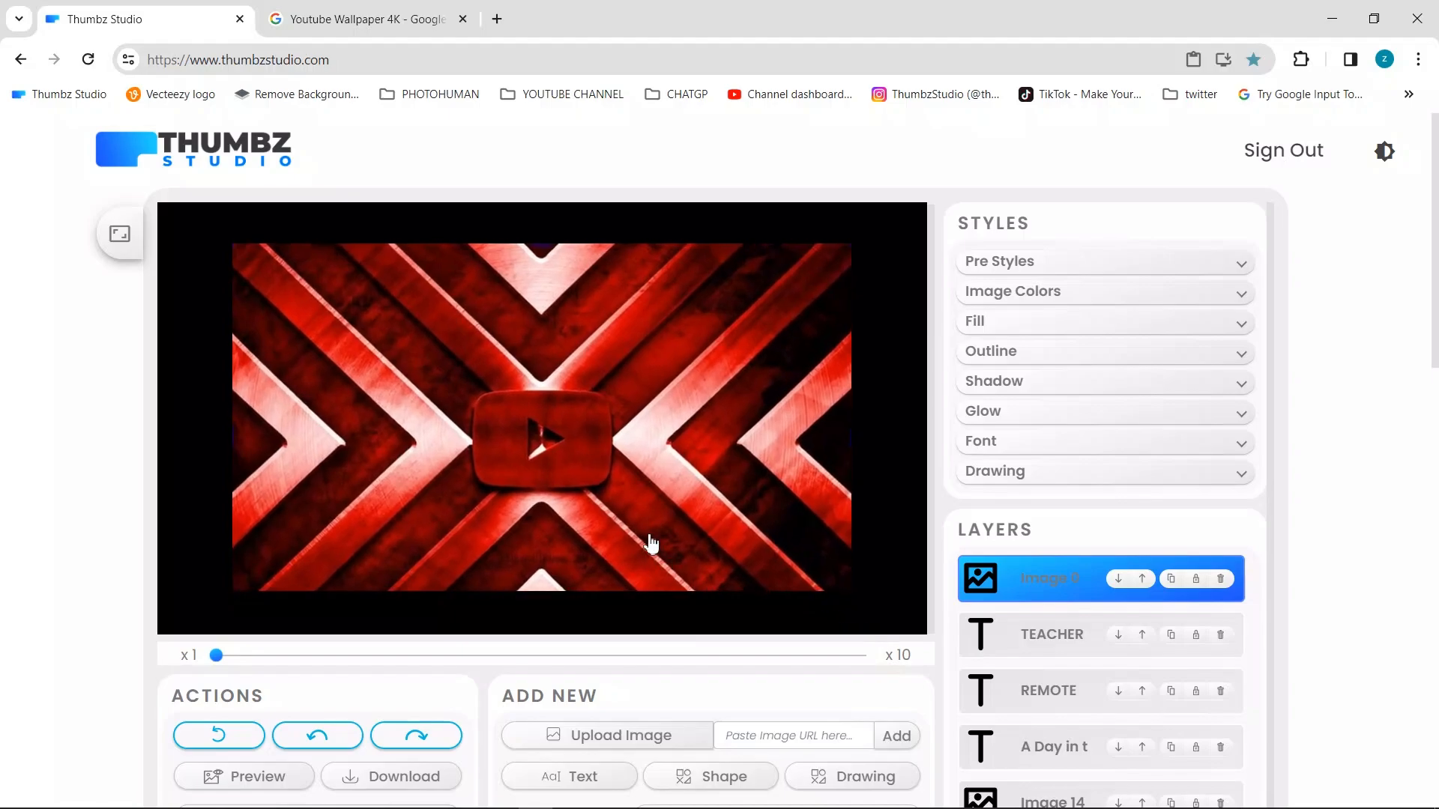
{"action": "left_click_drag", "start_coordinate": [651, 545], "coordinate": [647, 534]}
Step: Send the wallpaper image to the back, behind the man's photo and the text lines
{"action": "right_click", "coordinate": [544, 437]}
{"action": "left_click", "coordinate": [1013, 293]}
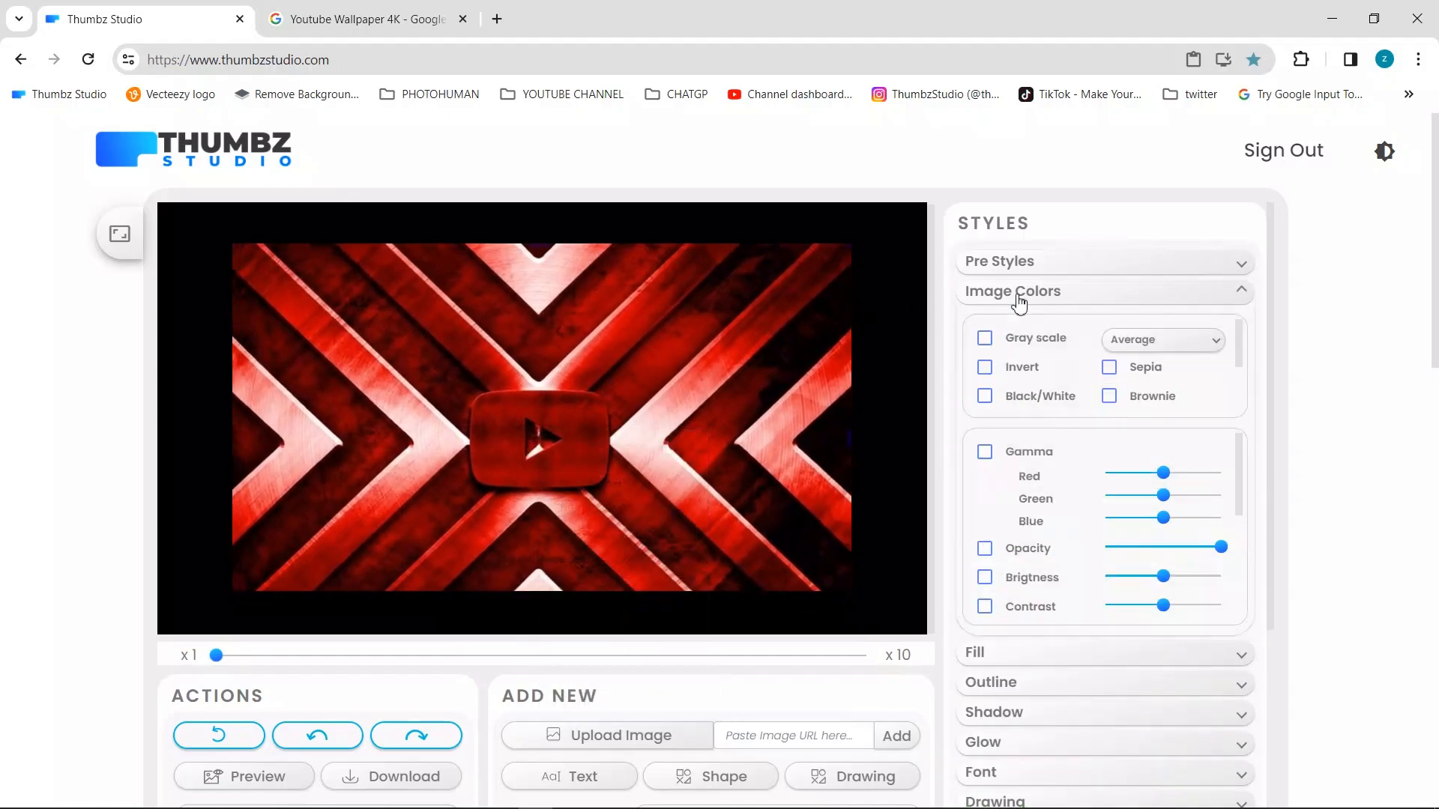
{"action": "right_click", "coordinate": [648, 295]}
{"action": "left_click", "coordinate": [690, 431]}
Step: Shift the wallpaper's hue from red to purple, leaving brightness turned off
{"action": "scroll", "coordinate": [1002, 634], "scroll_direction": "down", "scroll_amount": 1}
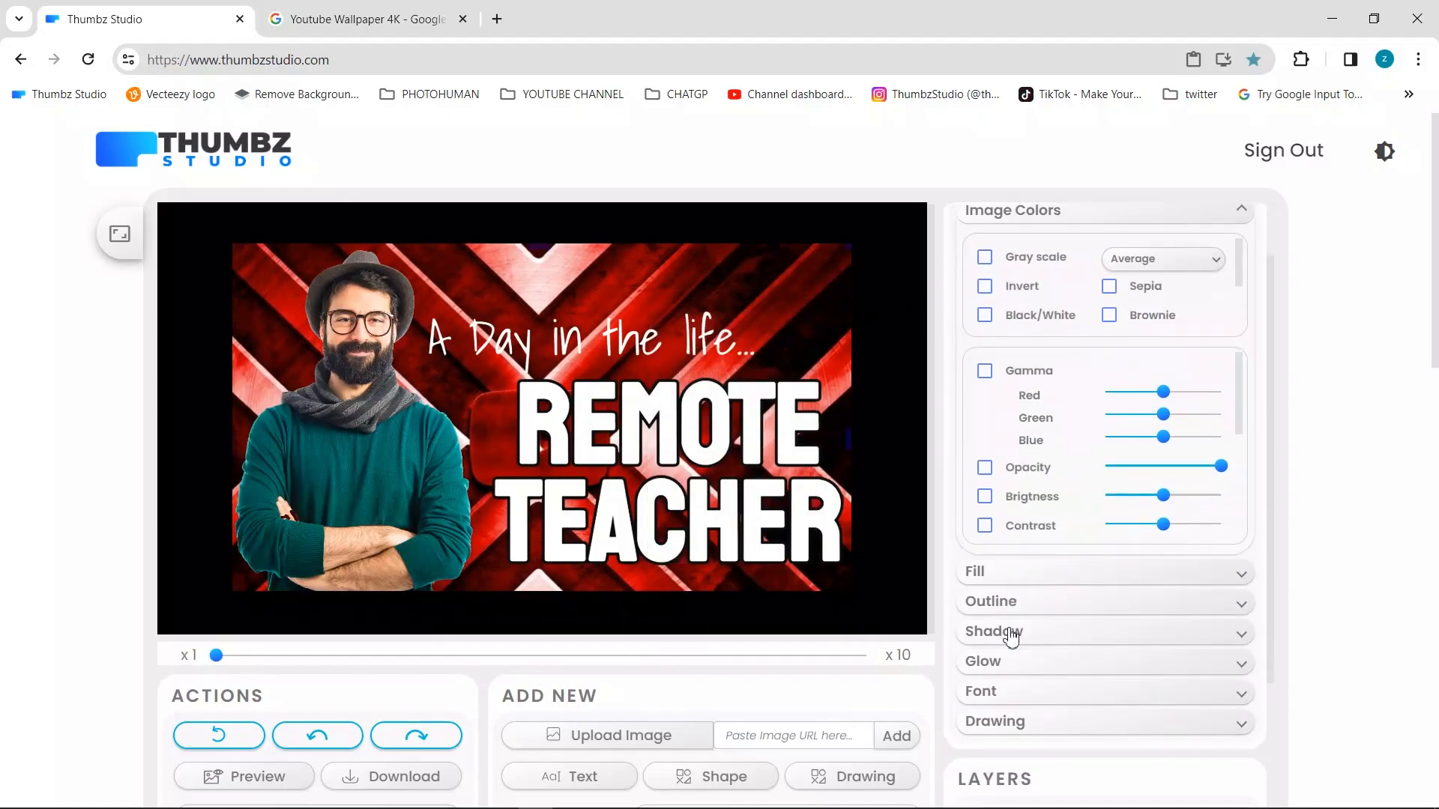
{"action": "scroll", "coordinate": [990, 524], "scroll_direction": "up", "scroll_amount": 1}
{"action": "mouse_move", "coordinate": [1150, 579]}
{"action": "left_mouse_down"}
{"action": "mouse_move", "coordinate": [1195, 575]}
{"action": "mouse_move", "coordinate": [1171, 577]}
{"action": "left_mouse_up"}
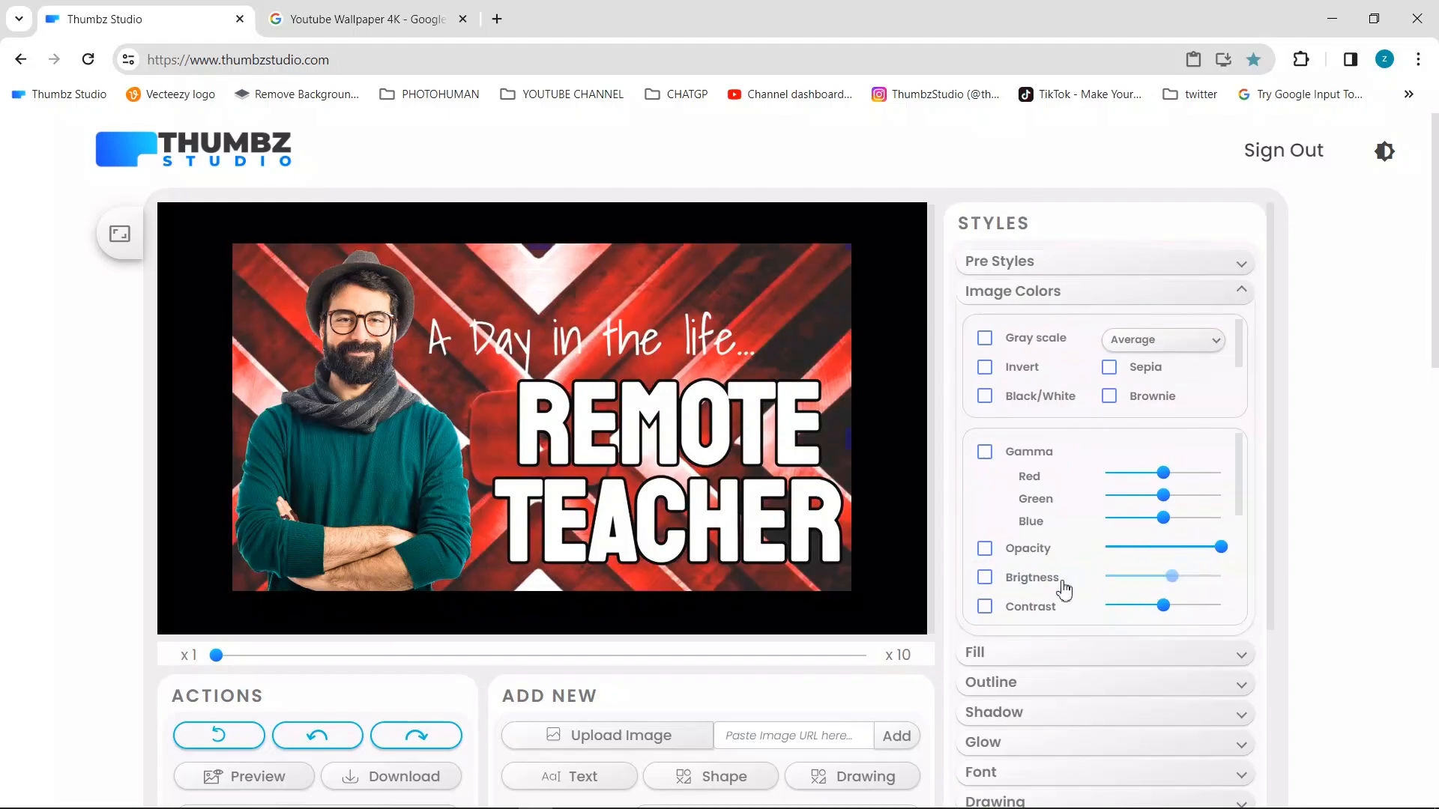
{"action": "scroll", "coordinate": [1064, 590], "scroll_direction": "down", "scroll_amount": 3}
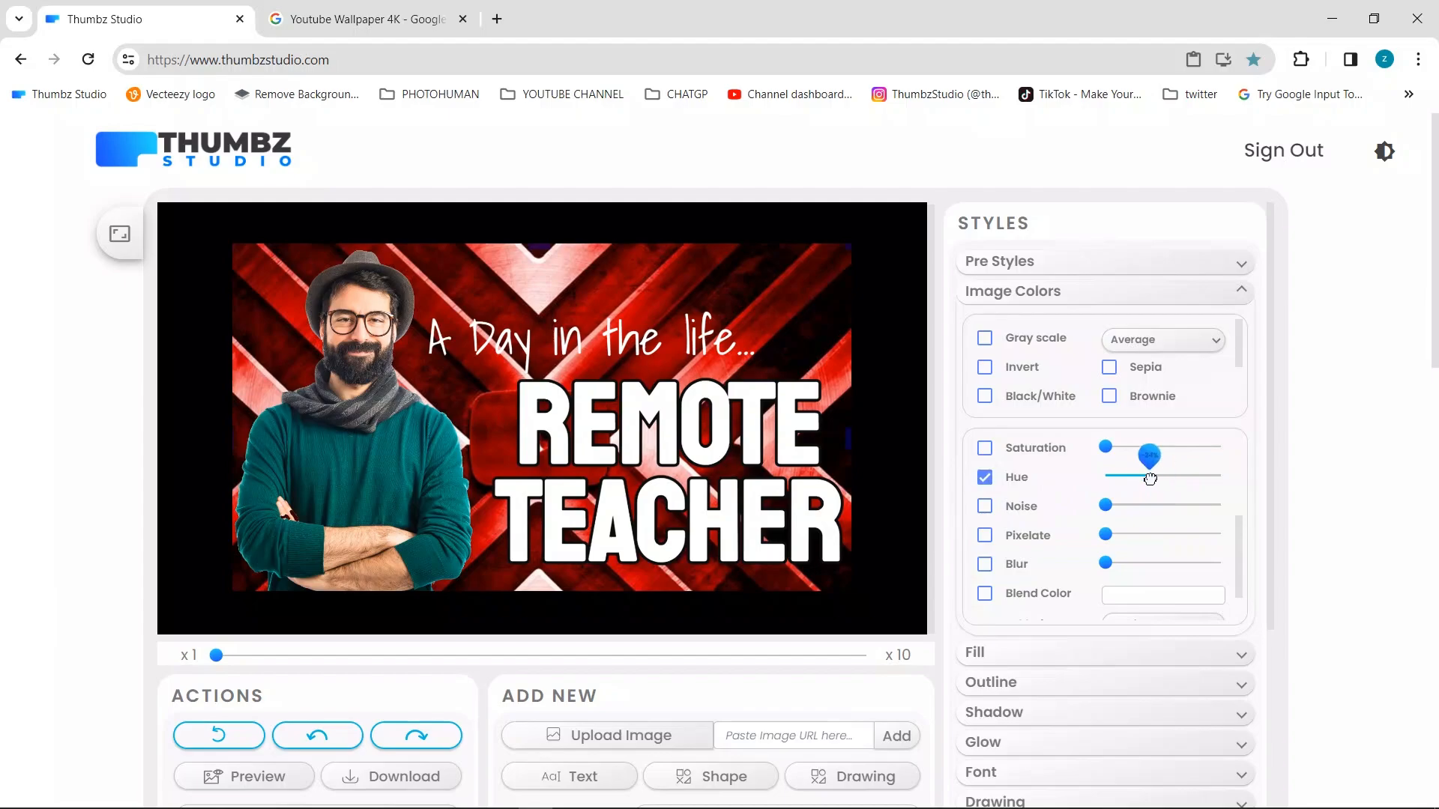
{"action": "left_click_drag", "start_coordinate": [1151, 478], "coordinate": [1147, 479]}
{"action": "left_click", "coordinate": [584, 447]}
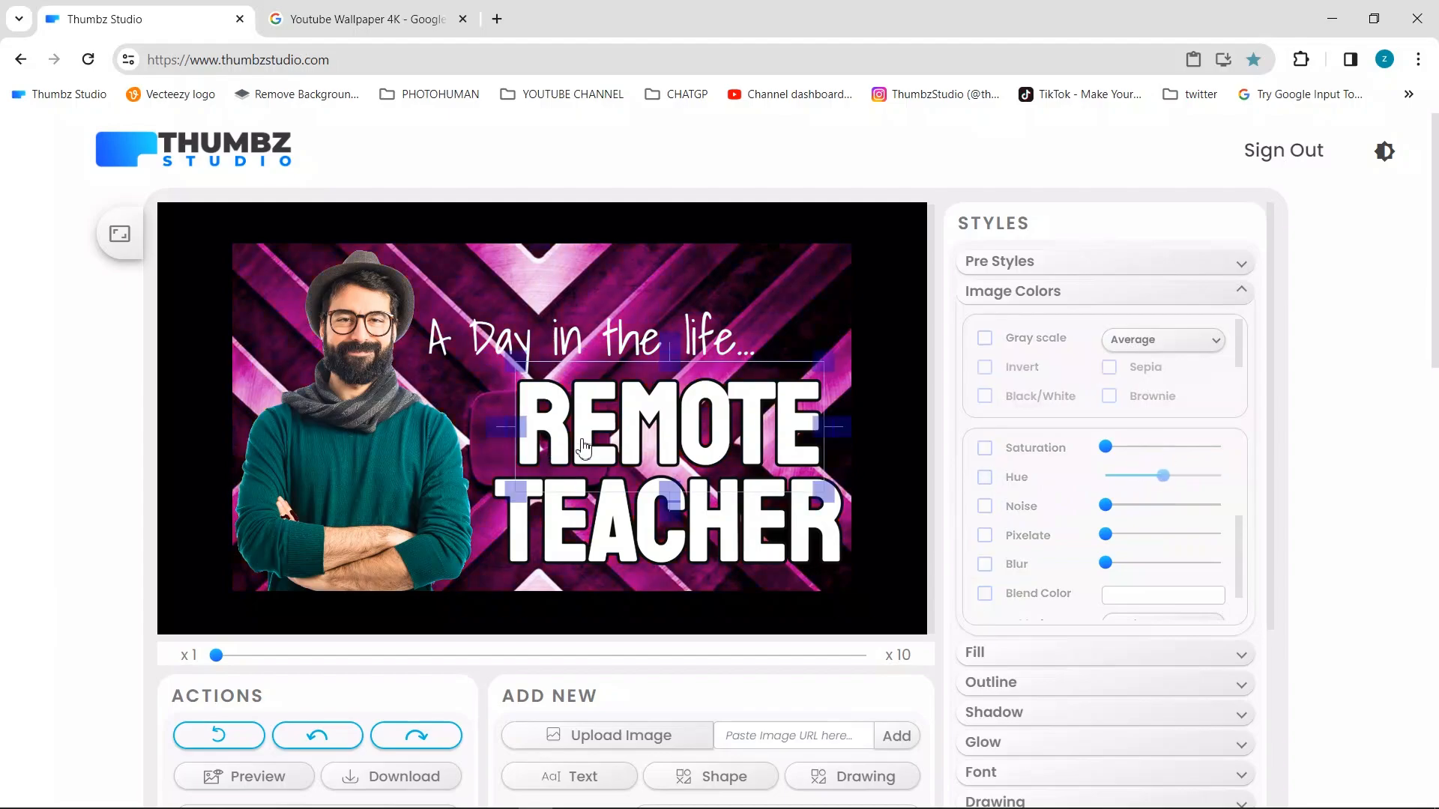
Step: Blur the purple wallpaper background with a blur value of about 0.30
{"action": "left_click", "coordinate": [894, 422]}
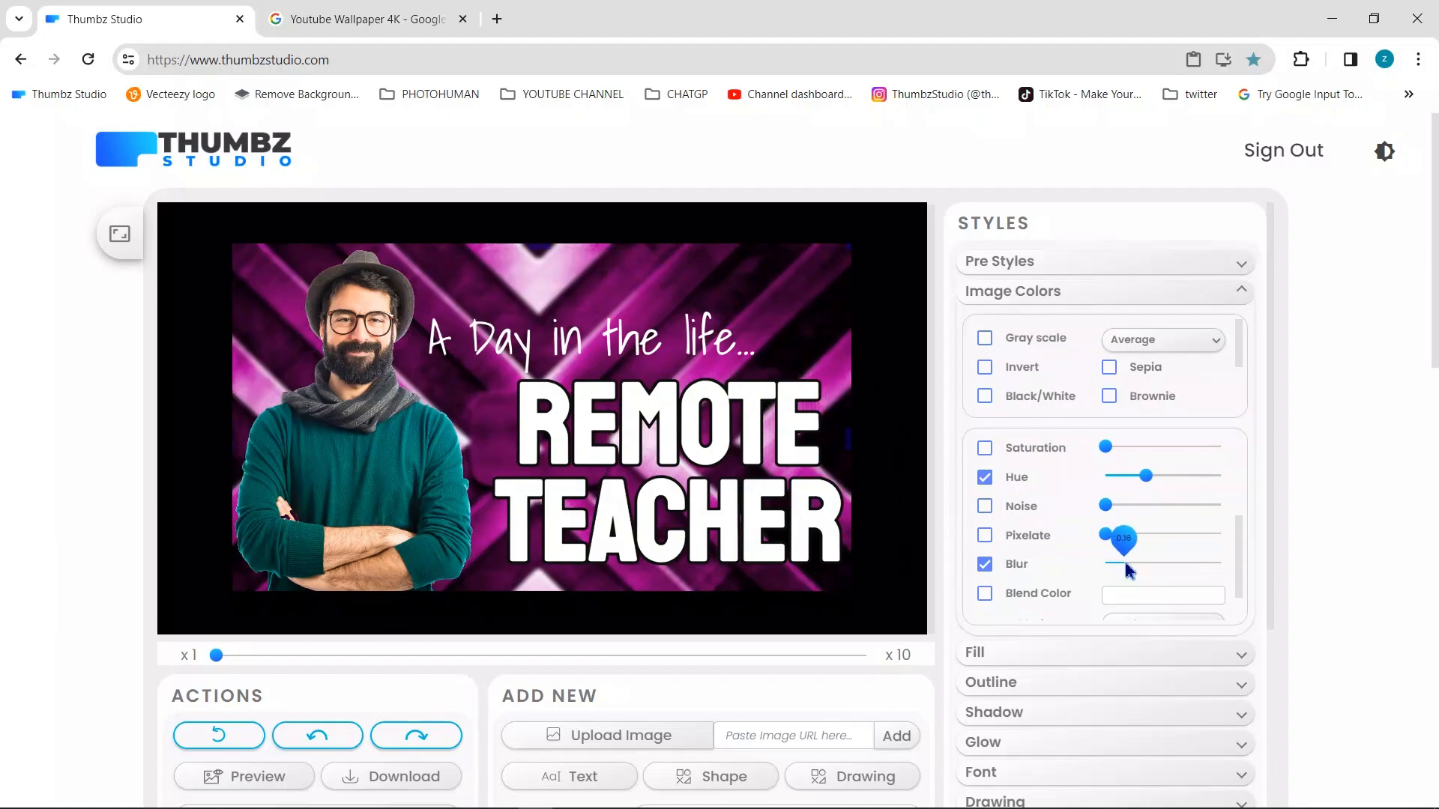
{"action": "left_click_drag", "start_coordinate": [1127, 565], "coordinate": [1146, 570]}
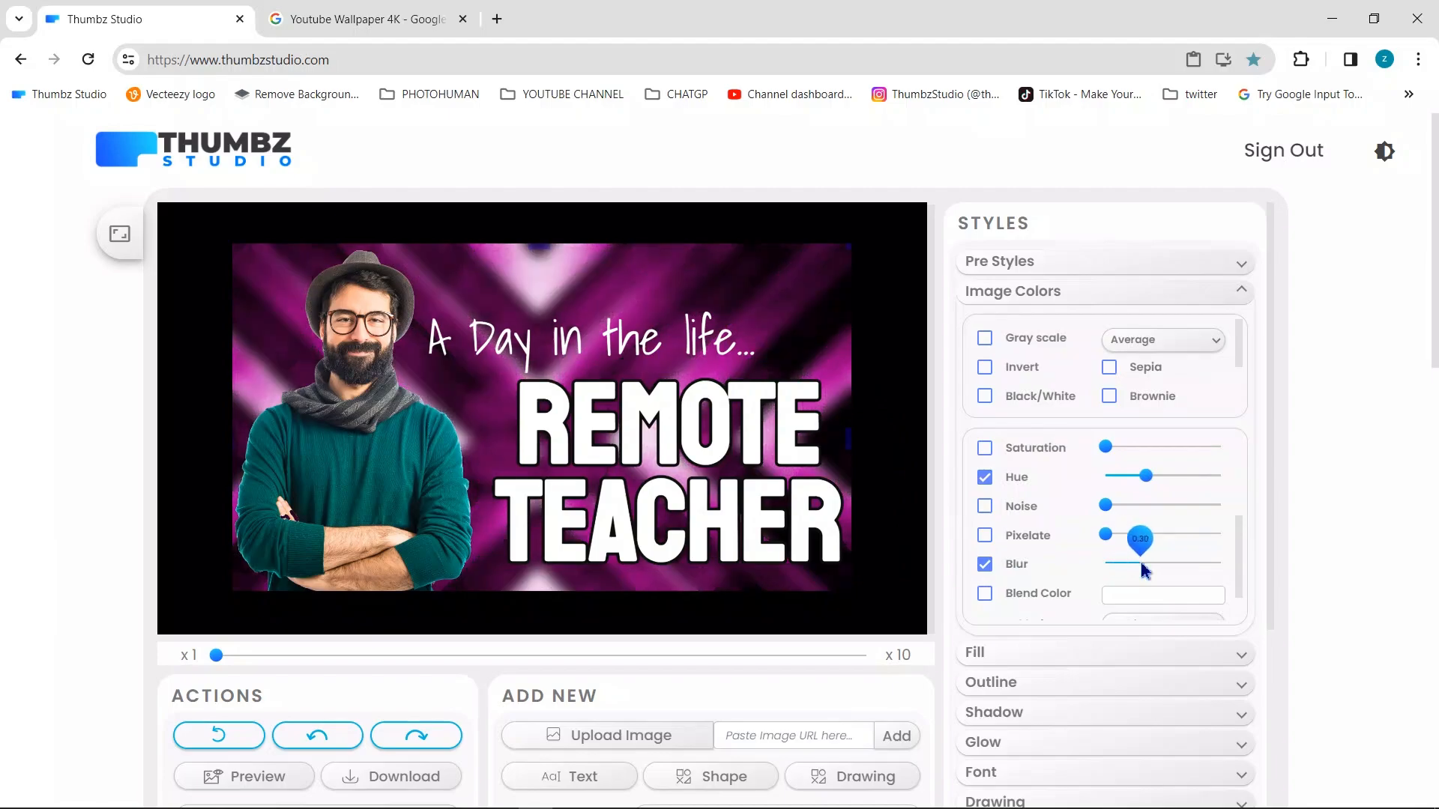
{"action": "left_click", "coordinate": [640, 422]}
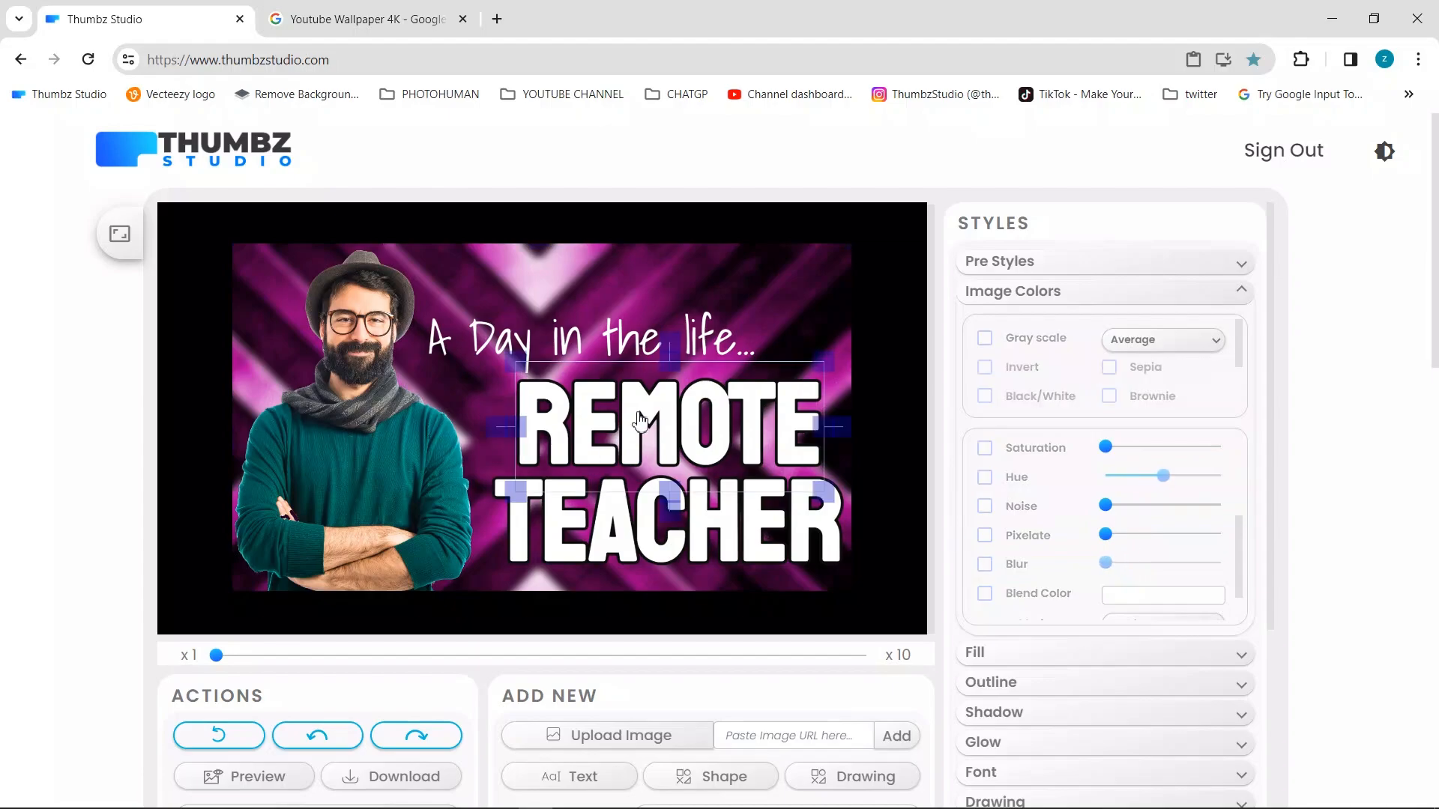
Step: Search Google for "new thumbnail" in another new tab
{"action": "left_click", "coordinate": [485, 21]}
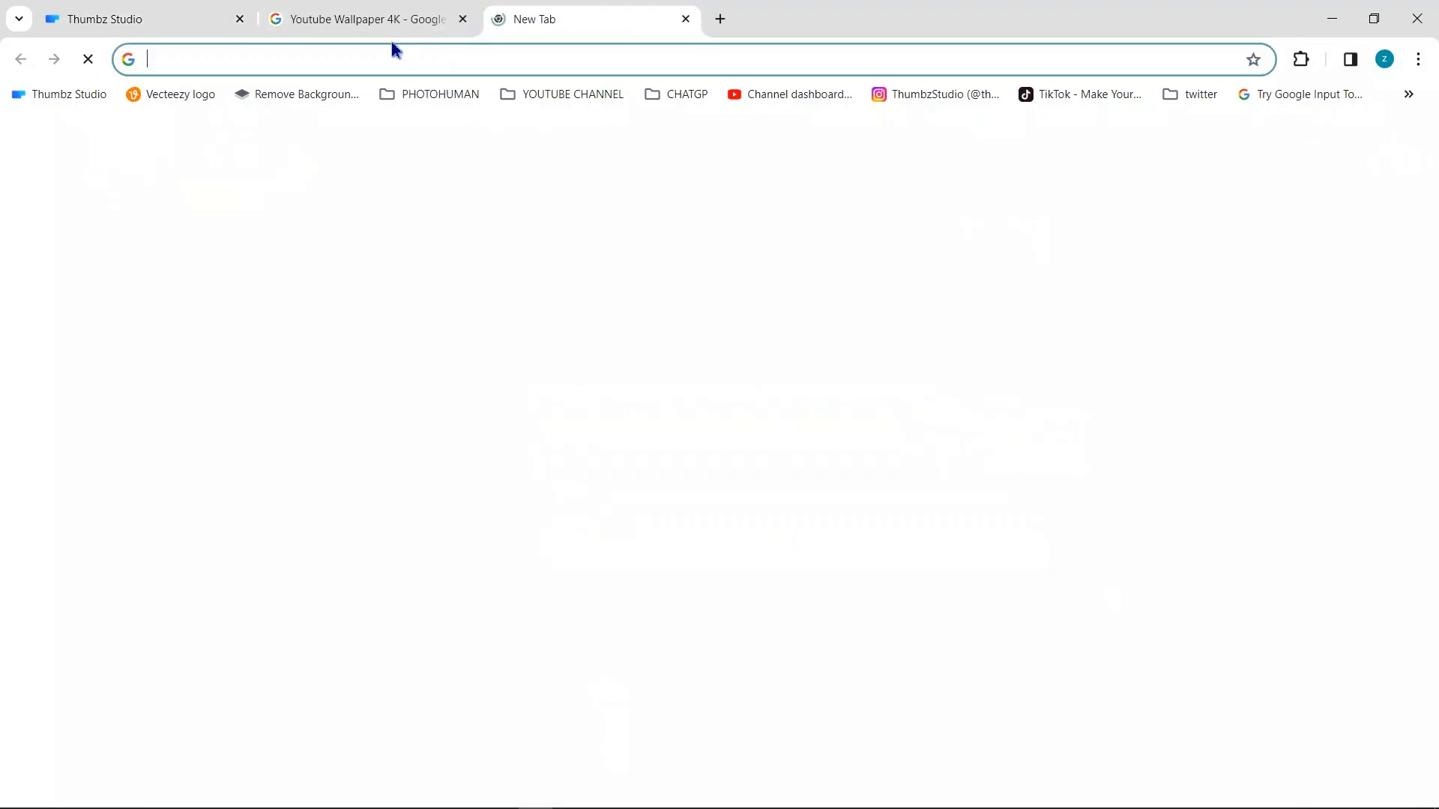
{"action": "left_click", "coordinate": [374, 59]}
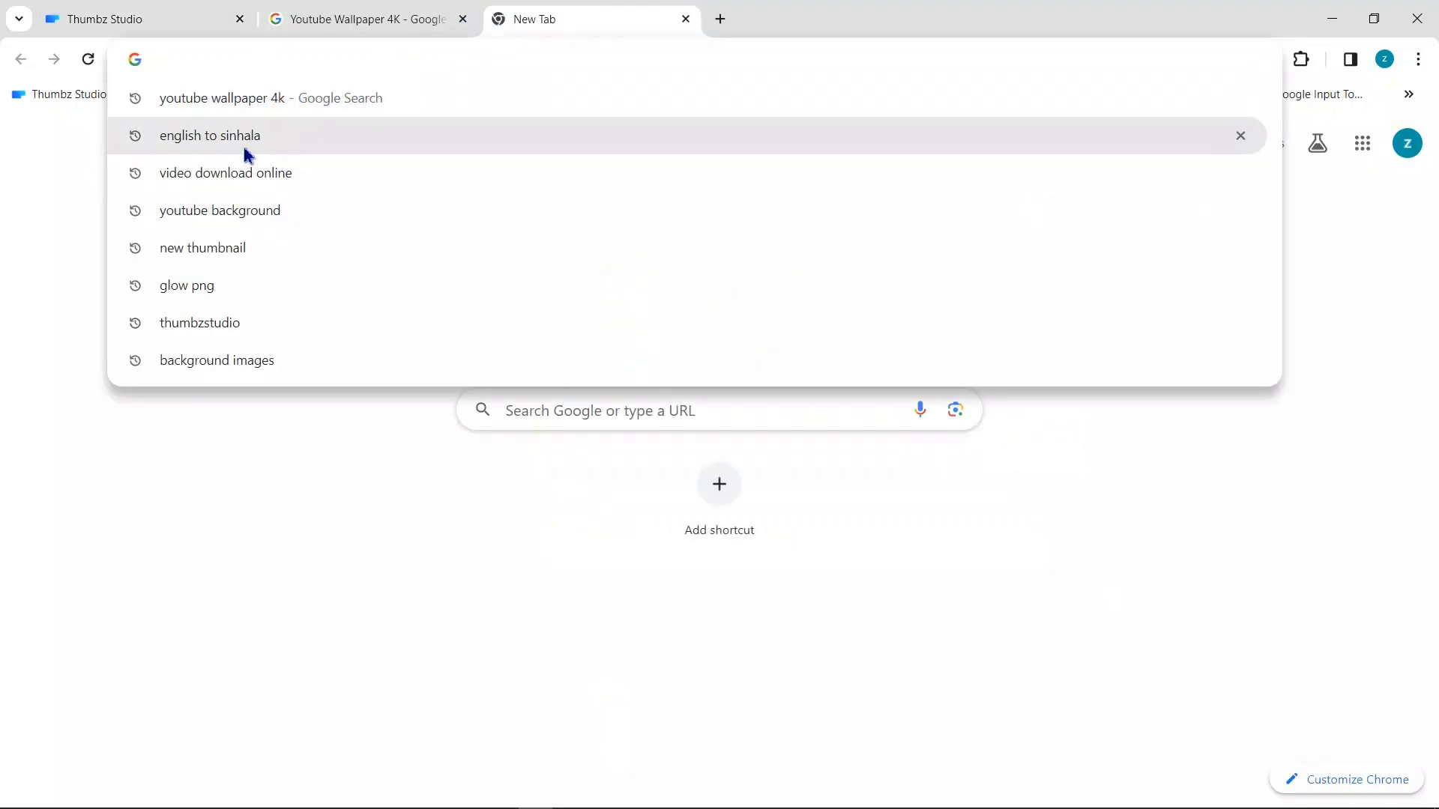
{"action": "left_click", "coordinate": [235, 246]}
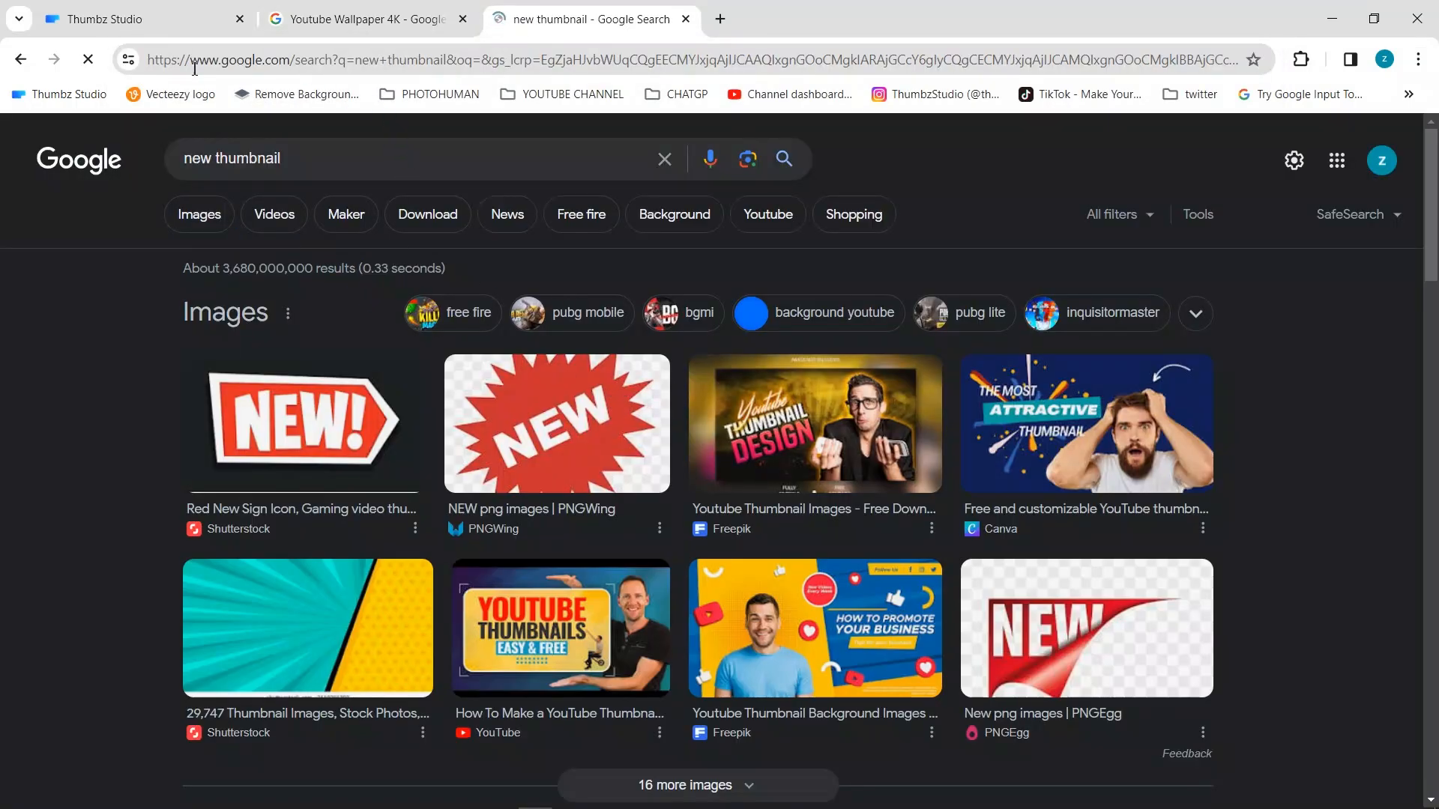
Step: Switch back to Thumbz Studio and change the text REMOTE to YOUTUBE and TEACHER to THUMBNAIL
{"action": "left_click", "coordinate": [171, 10]}
{"action": "double_click", "coordinate": [625, 406]}
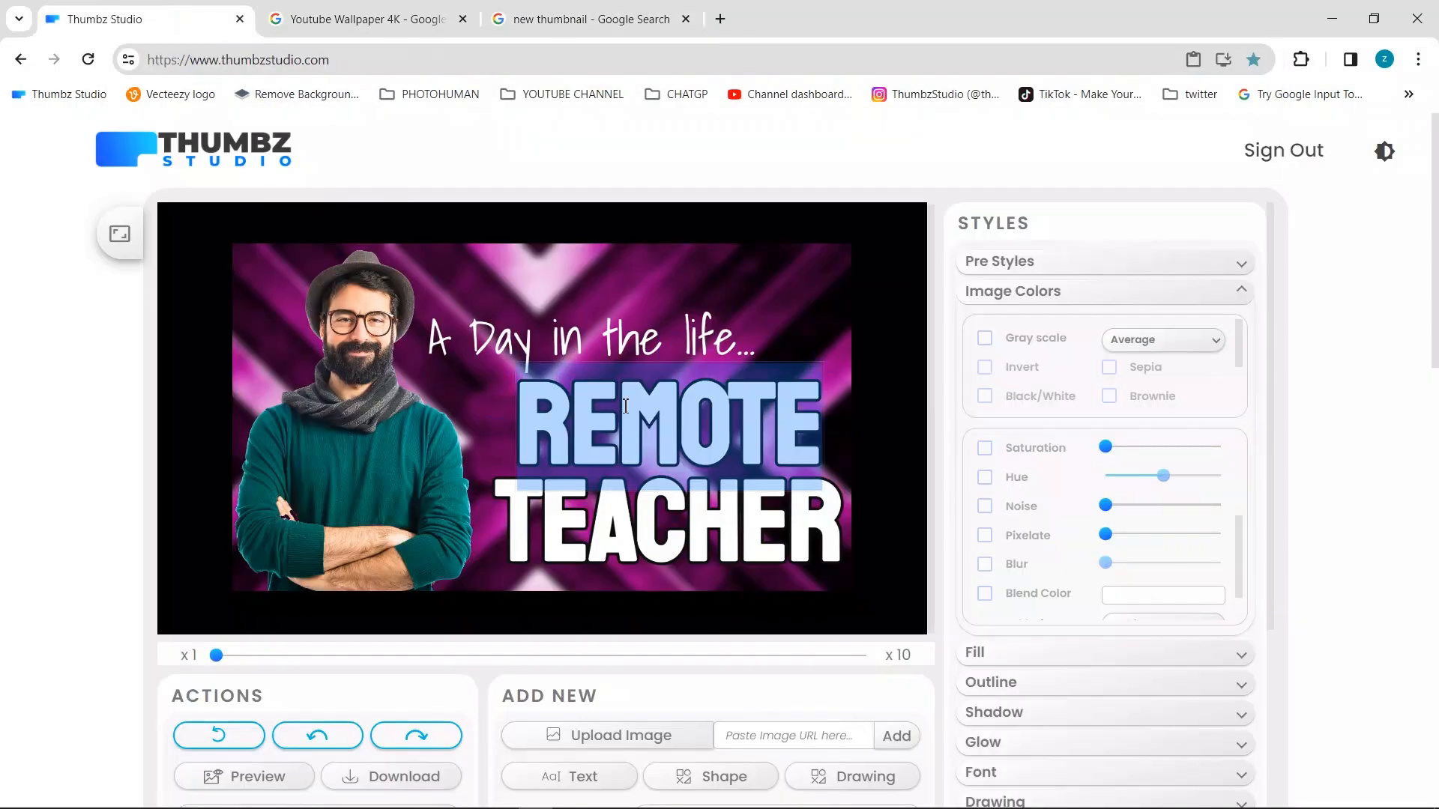
{"action": "type", "text": "YOUTUBE"}
{"action": "double_click", "coordinate": [606, 547]}
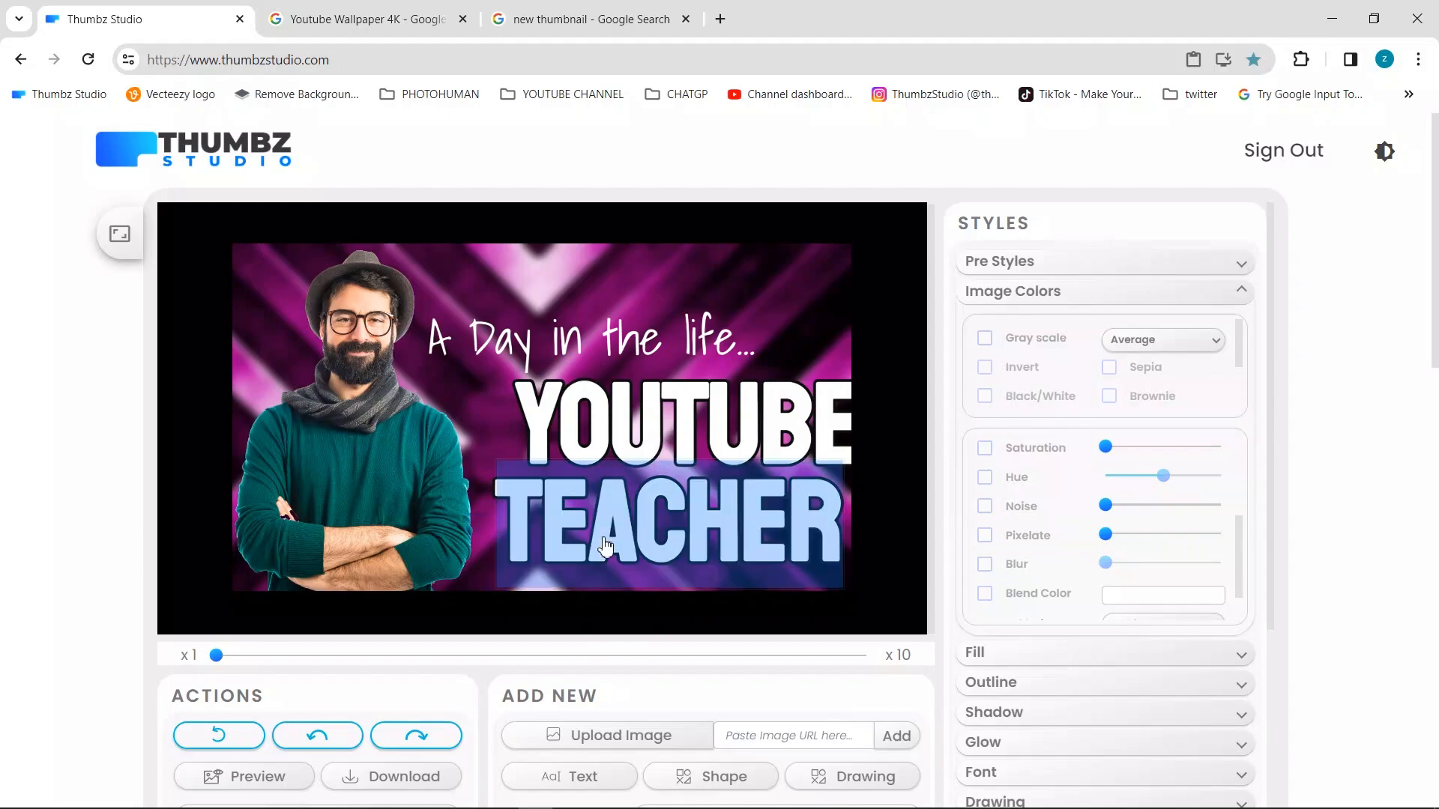
{"action": "type", "text": "THUMBNS"}
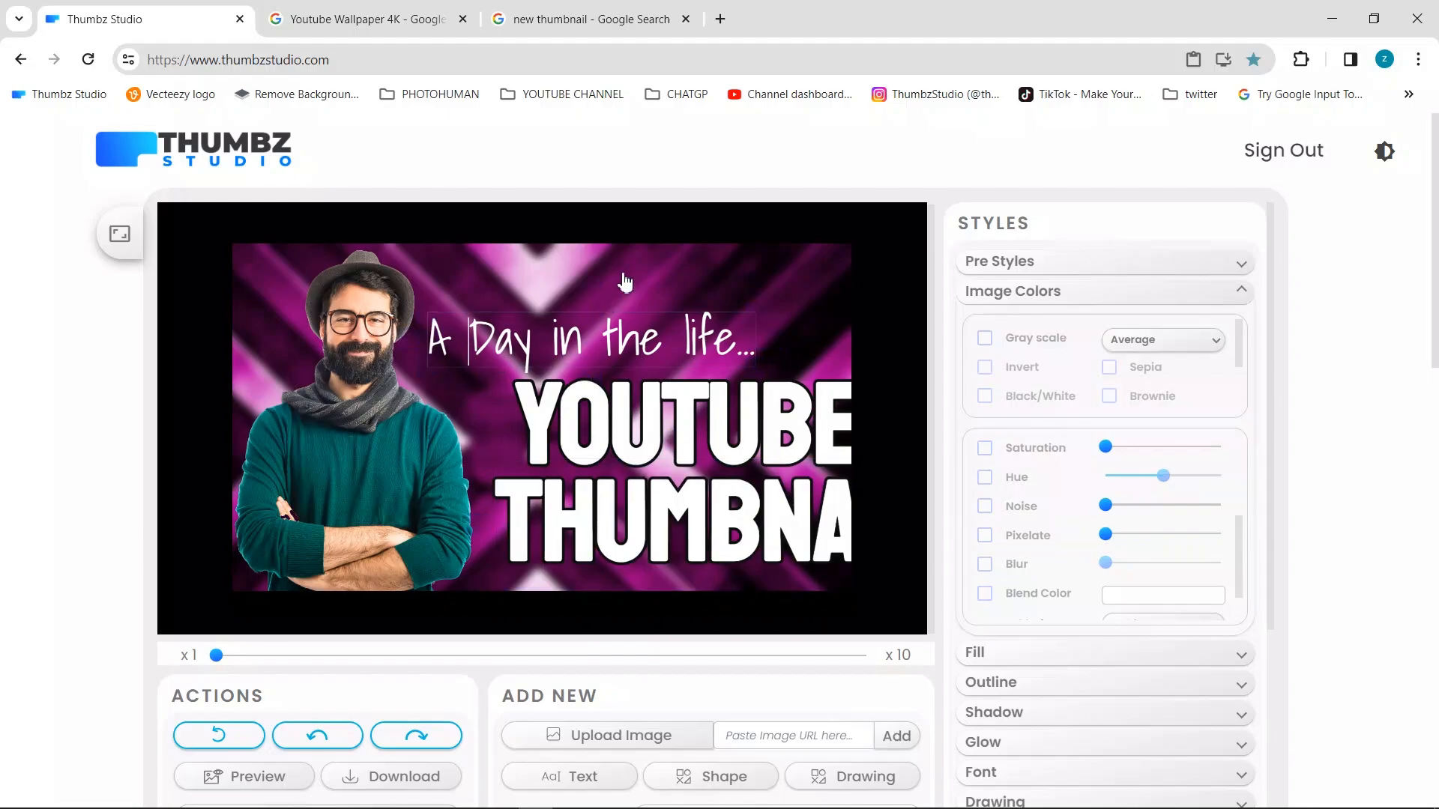
Step: Replace the handwritten line with NEW UPDATE near the canvas's upper edge, and move the YOUTUBE and THUMBNAIL lines up and left
{"action": "left_click_drag", "start_coordinate": [571, 340], "coordinate": [638, 279]}
{"action": "key", "text": "ctrl+a"}
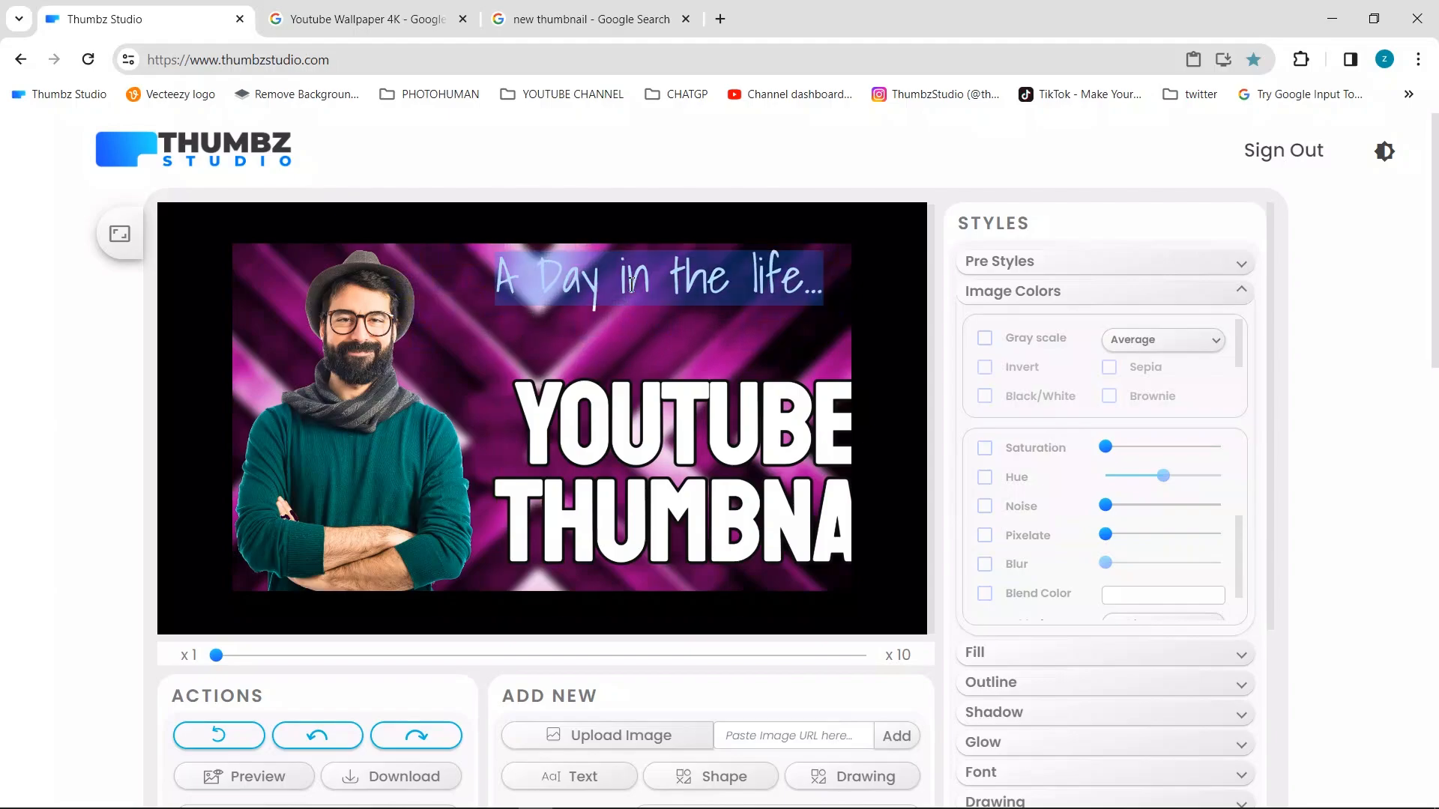
{"action": "type", "text": "NEW UPDATE"}
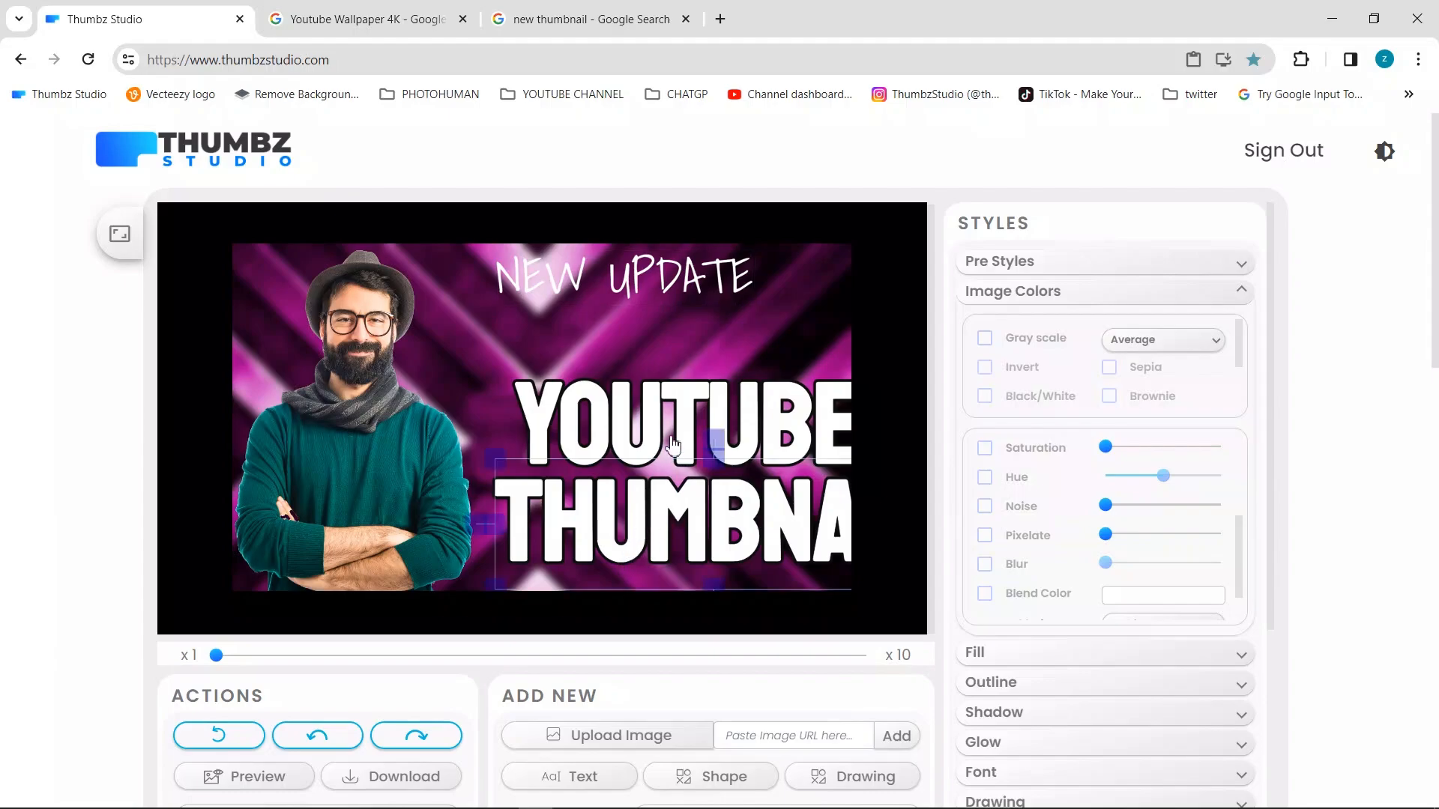
{"action": "left_click_drag", "start_coordinate": [673, 445], "coordinate": [624, 387]}
{"action": "left_click_drag", "start_coordinate": [637, 517], "coordinate": [571, 463]}
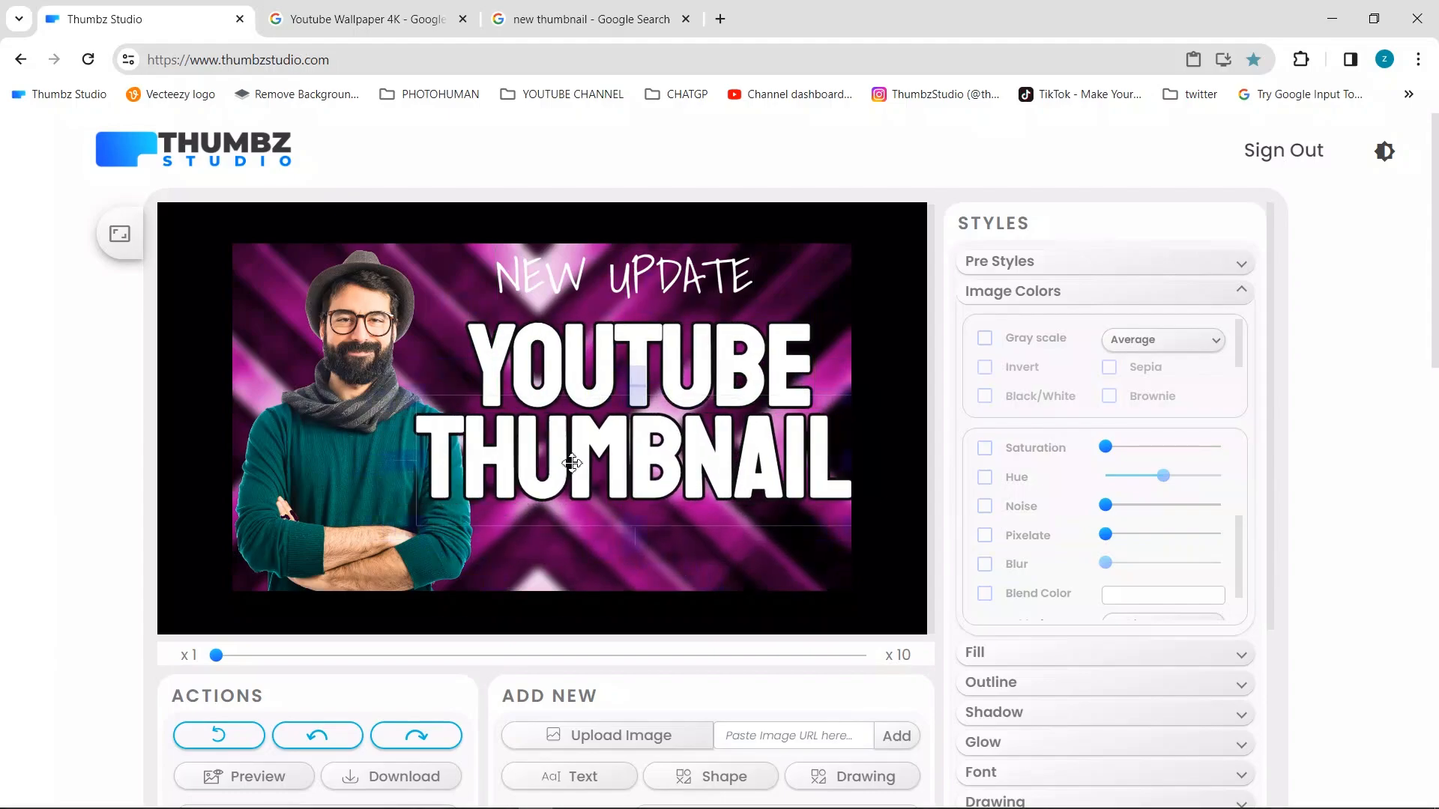
Step: Duplicate the THUMBNAIL text, place the copy directly below it, and change its wording to DESIGN
{"action": "scroll", "coordinate": [1169, 660], "scroll_direction": "down", "scroll_amount": 5}
{"action": "left_click", "coordinate": [1170, 577]}
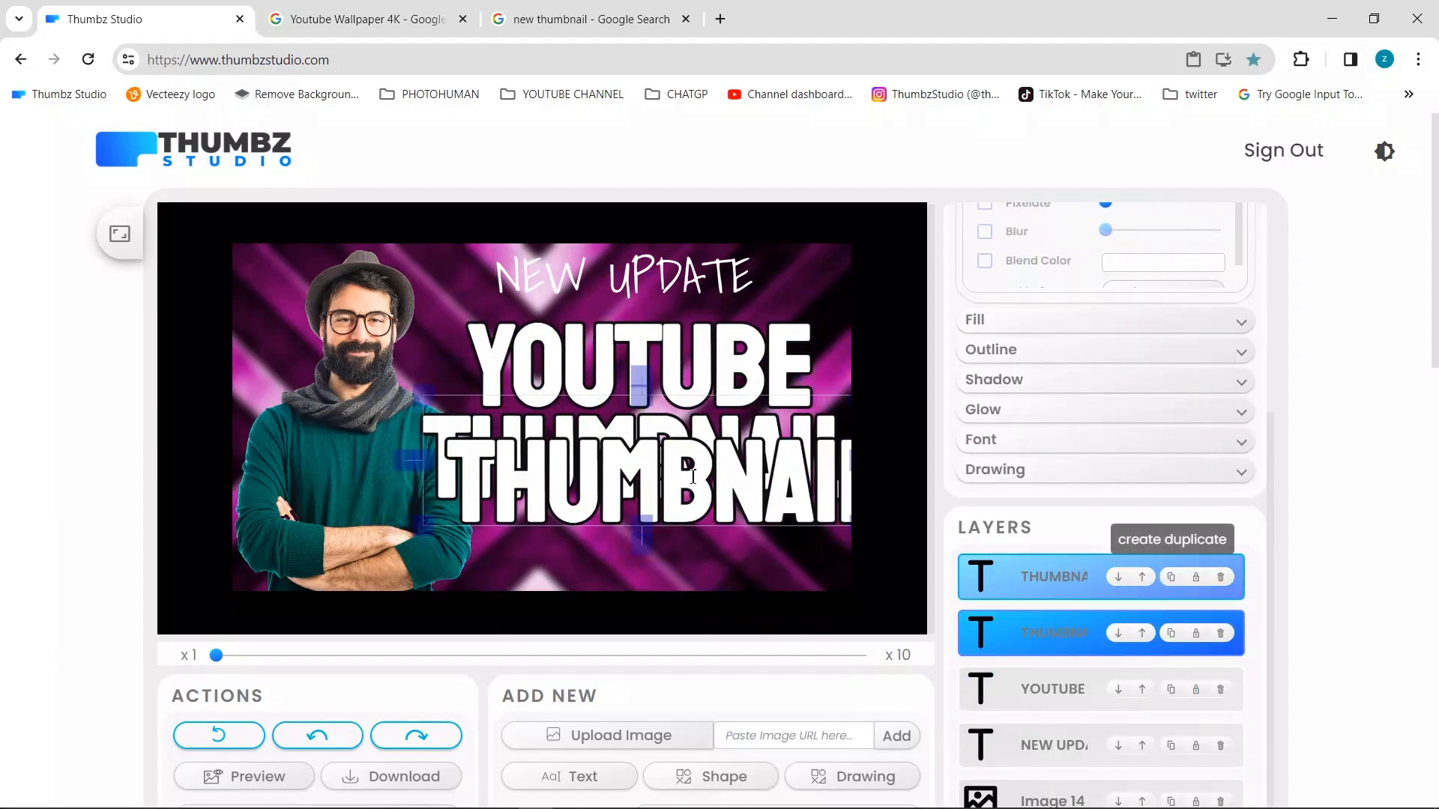
{"action": "left_click_drag", "start_coordinate": [693, 476], "coordinate": [691, 535]}
{"action": "double_click", "coordinate": [658, 532]}
{"action": "type", "text": "DESIGN"}
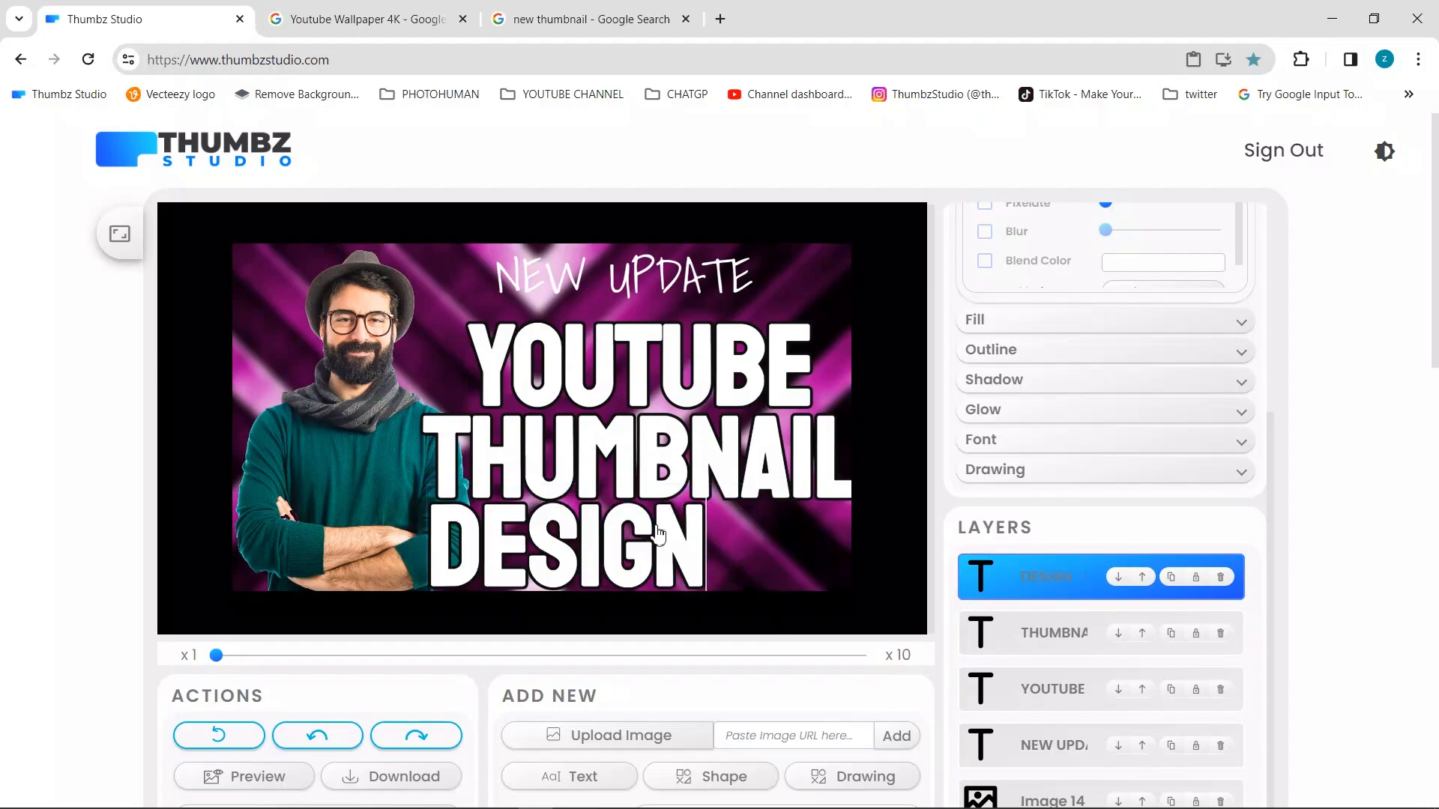
Step: Move the NEW UPDATE text right, into the upper-right corner of the thumbnail
{"action": "left_click", "coordinate": [610, 21]}
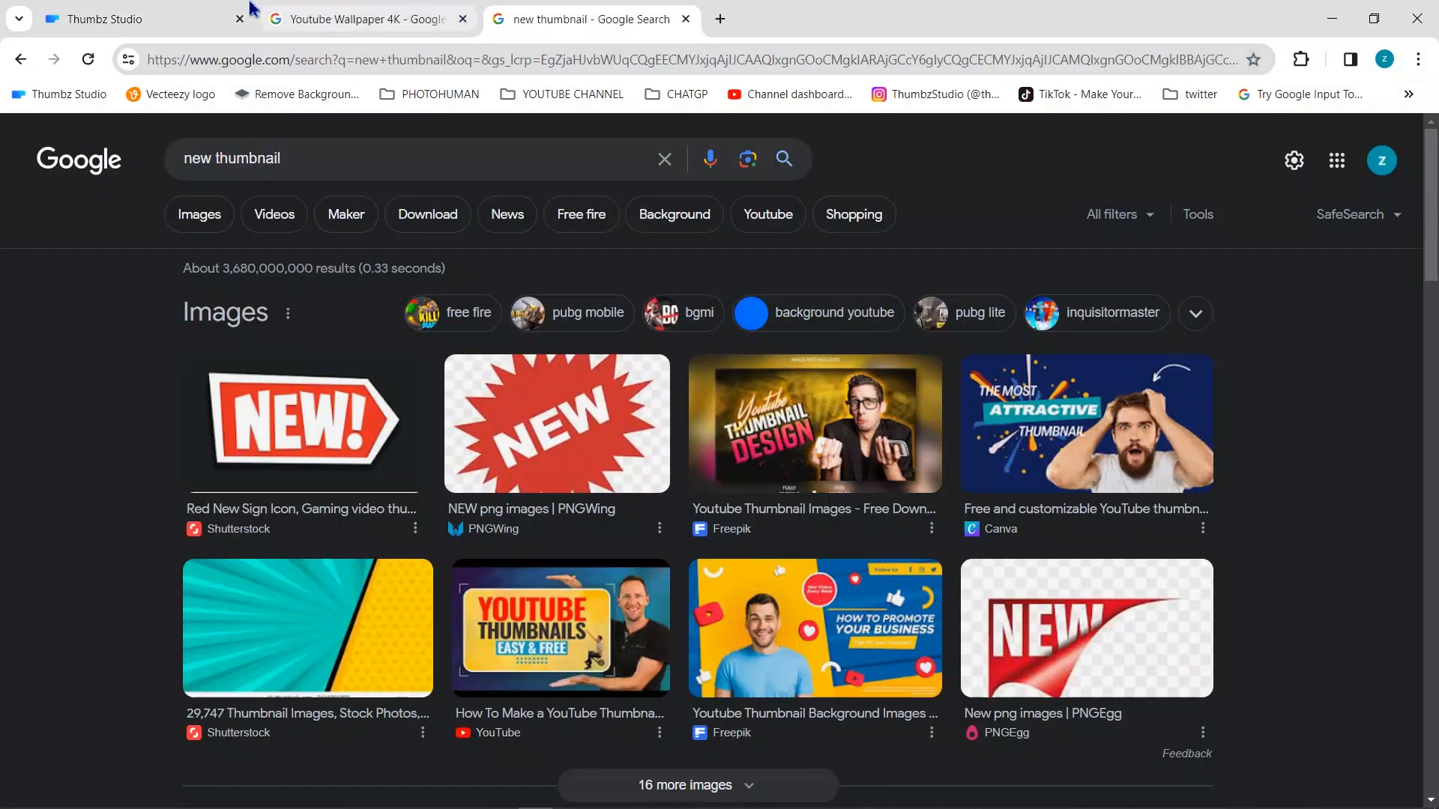
{"action": "left_click", "coordinate": [192, 15]}
{"action": "left_click_drag", "start_coordinate": [603, 296], "coordinate": [689, 281]}
Step: Switch back to Thumbz Studio and set the YOUTUBE, THUMBNAIL and DESIGN texts to the Russo One font
{"action": "left_click", "coordinate": [592, 381]}
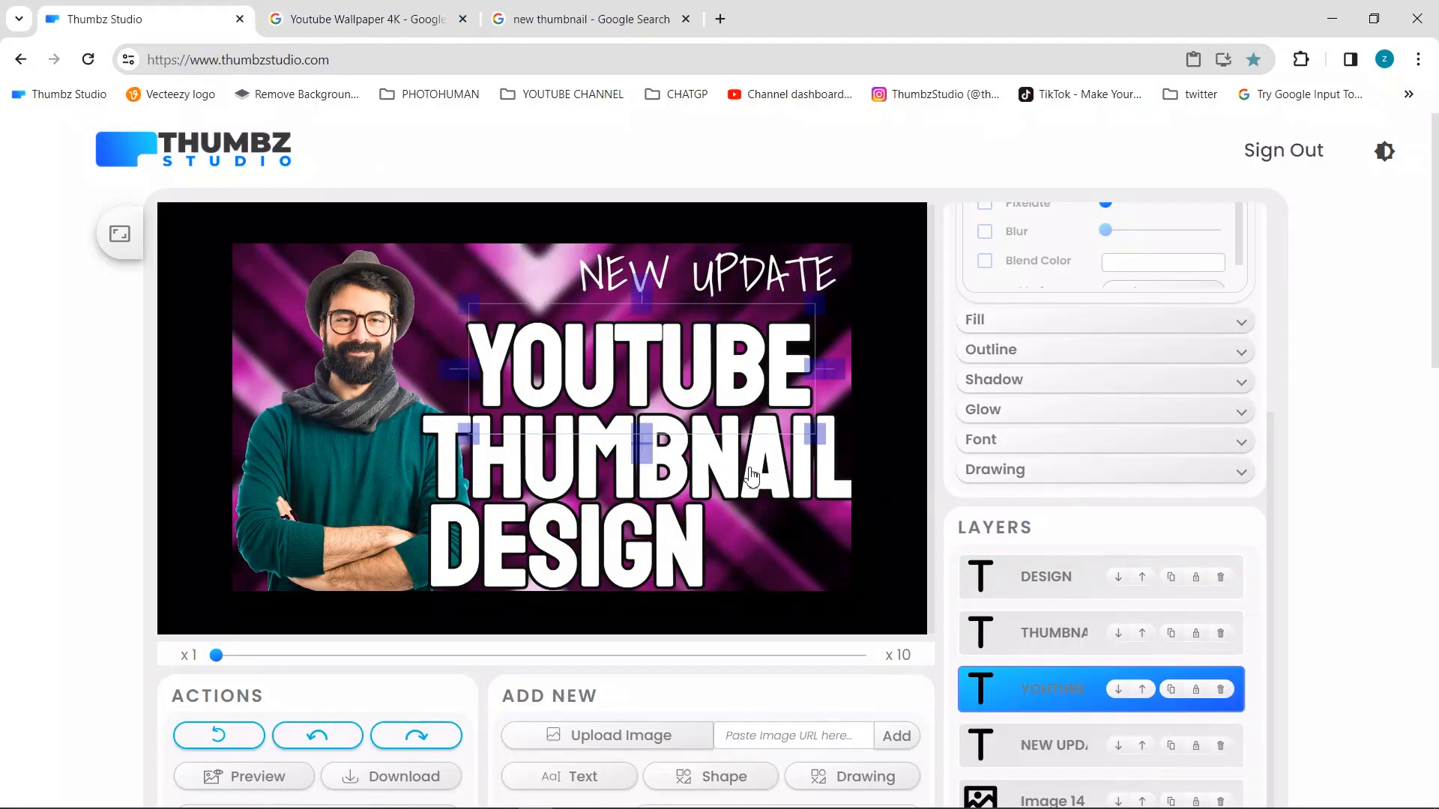
{"action": "left_click", "coordinate": [749, 472], "text": "shift"}
{"action": "left_click", "coordinate": [664, 556], "text": "shift"}
{"action": "left_click", "coordinate": [1064, 444]}
{"action": "left_click", "coordinate": [1160, 426]}
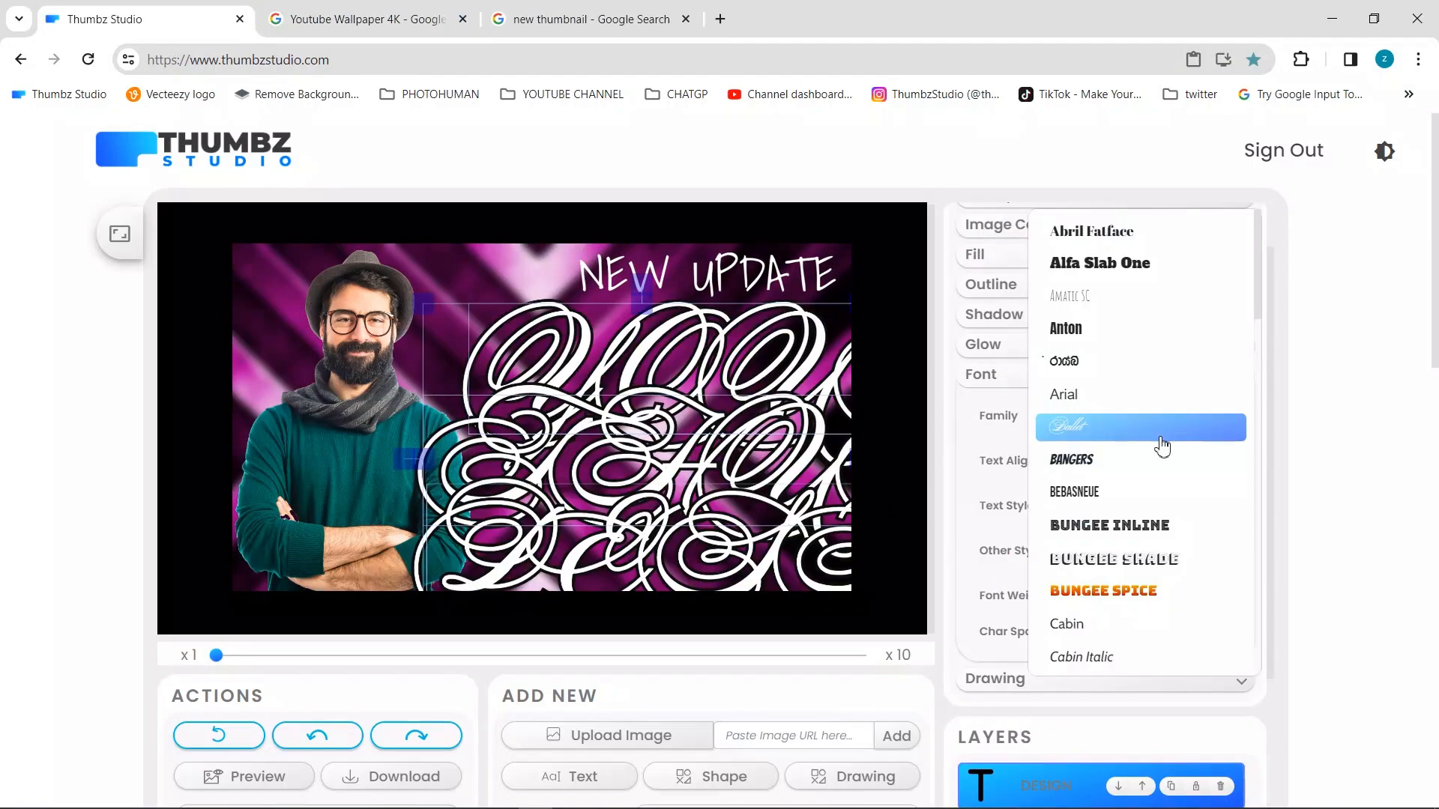
{"action": "scroll", "coordinate": [1147, 594], "scroll_direction": "down", "scroll_amount": 3}
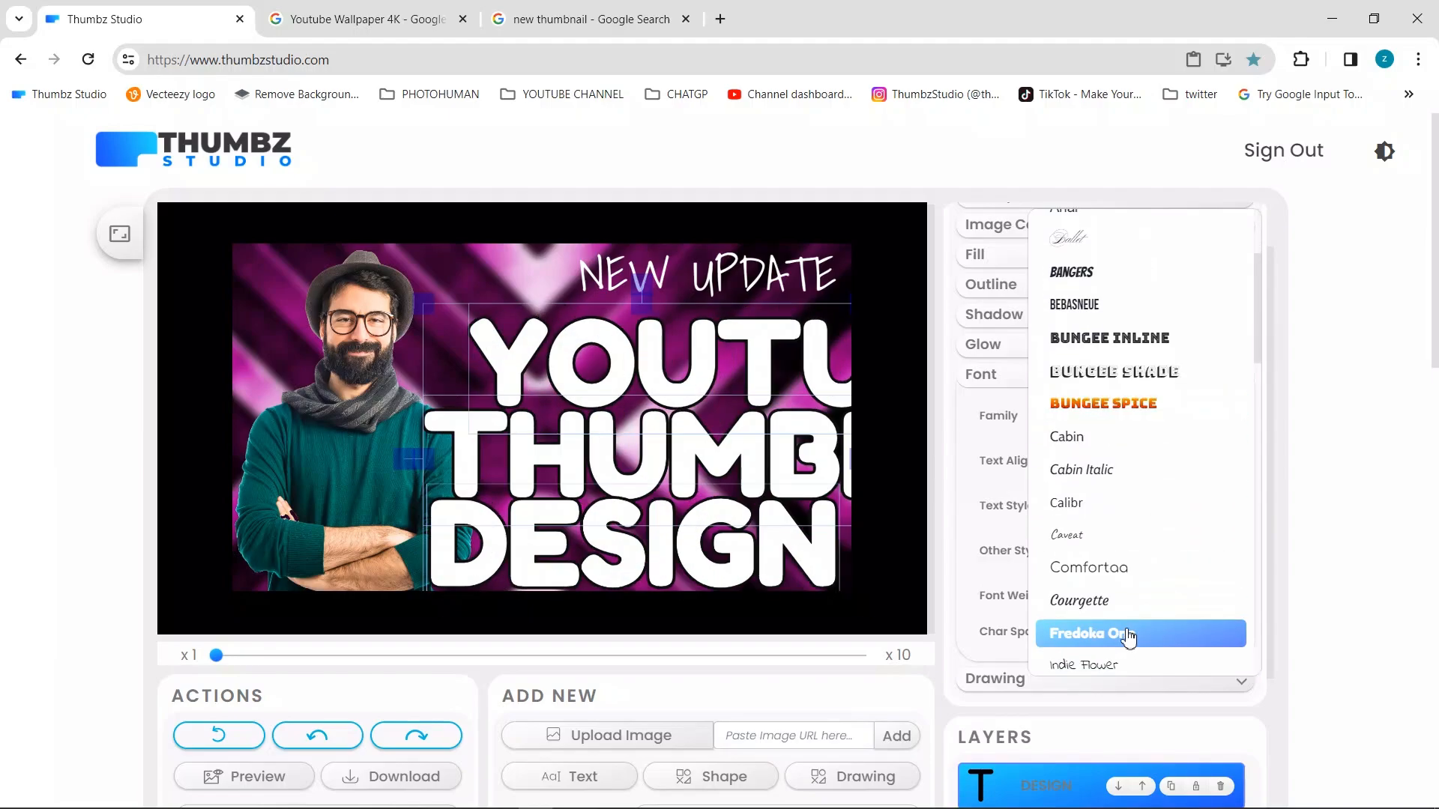
{"action": "scroll", "coordinate": [1128, 635], "scroll_direction": "down", "scroll_amount": 4}
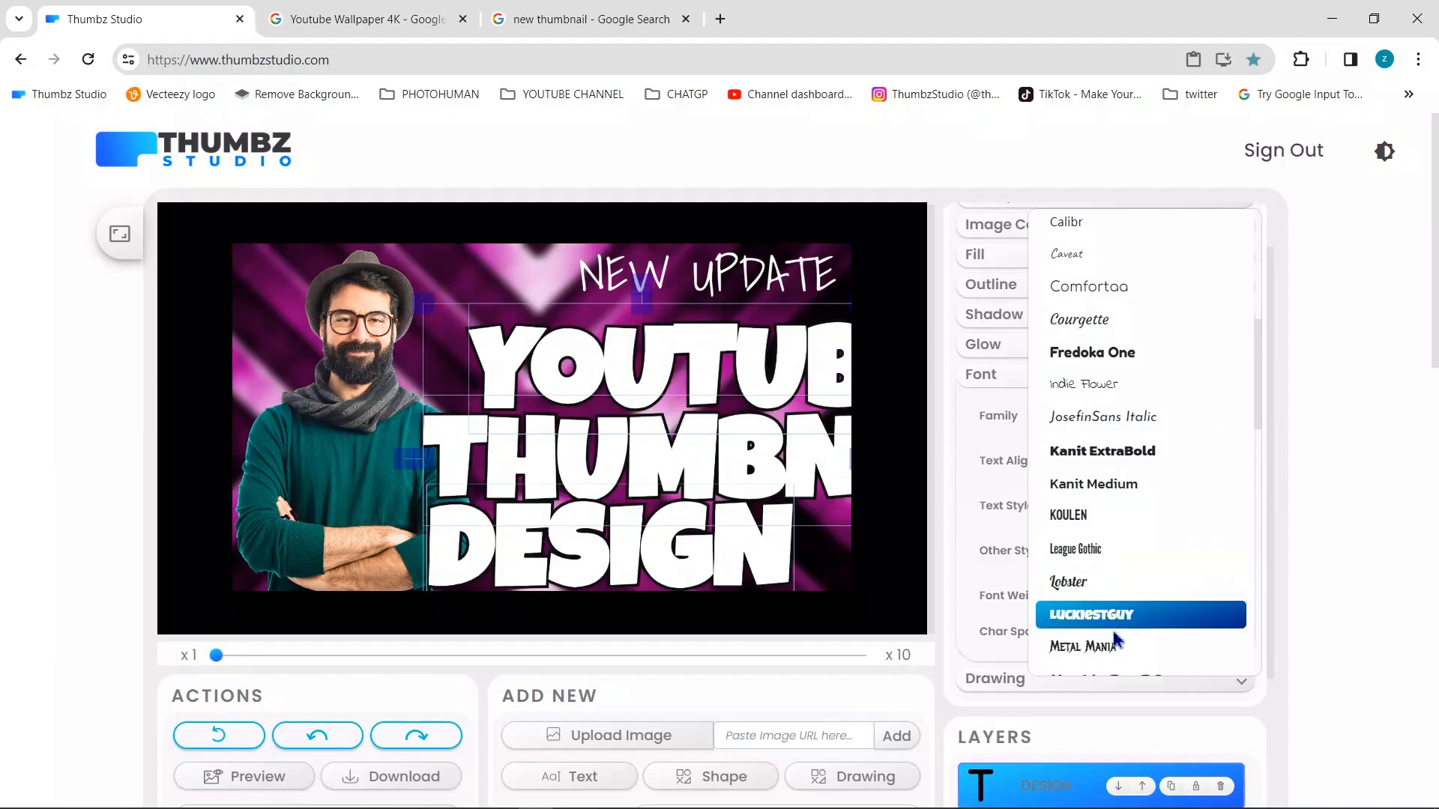
{"action": "scroll", "coordinate": [1113, 622], "scroll_direction": "down", "scroll_amount": 4}
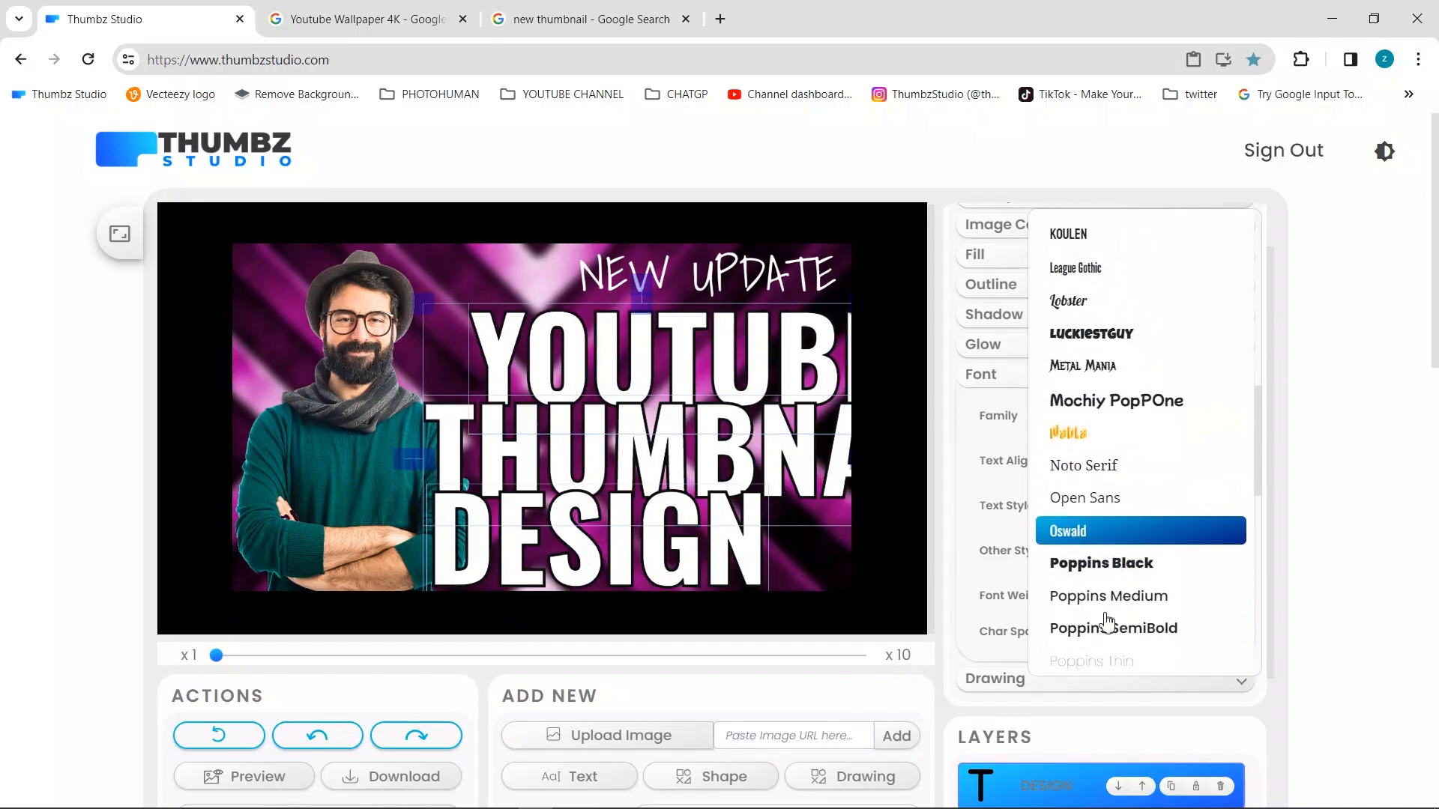
{"action": "scroll", "coordinate": [1108, 622], "scroll_direction": "down", "scroll_amount": 5}
{"action": "scroll", "coordinate": [1109, 525], "scroll_direction": "down", "scroll_amount": 4}
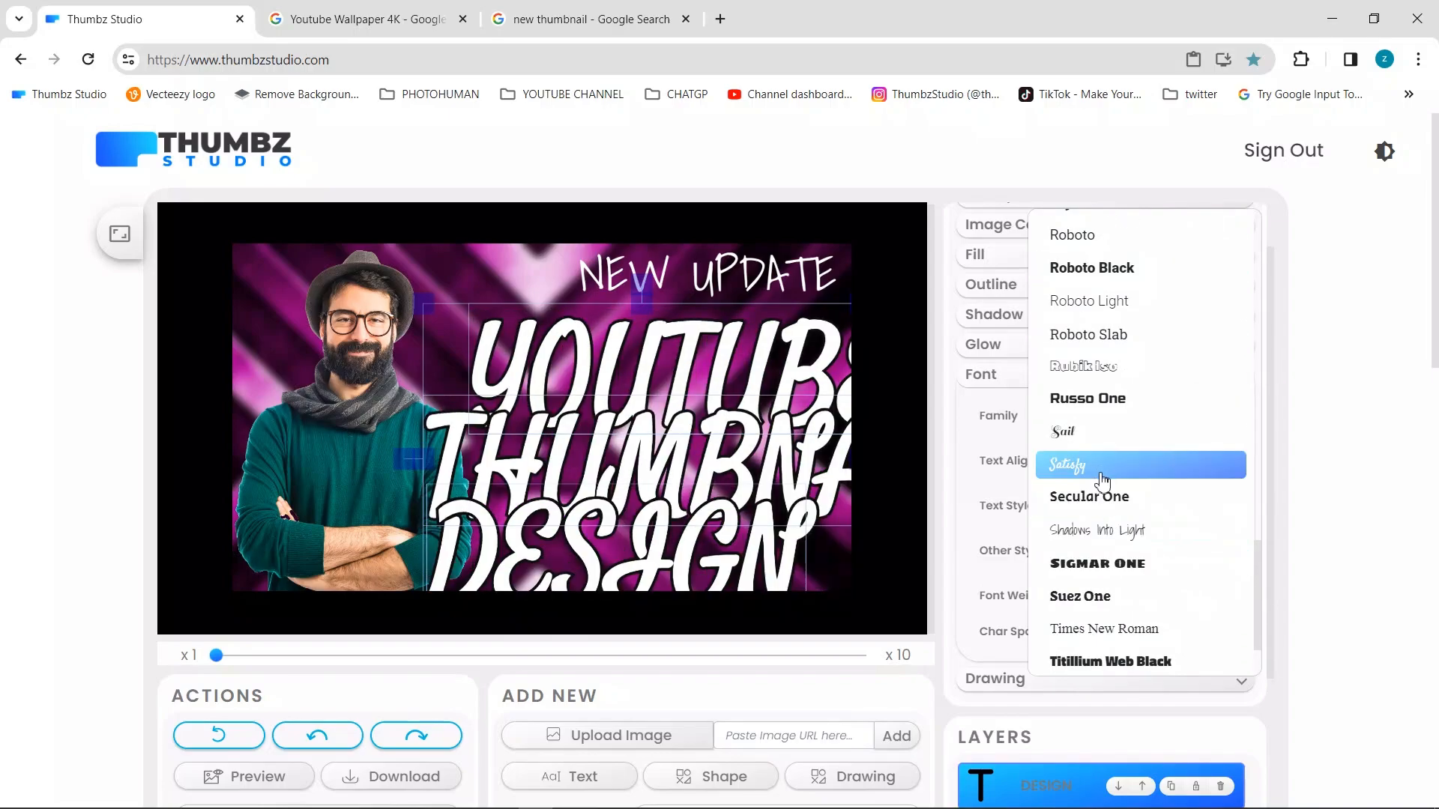
{"action": "scroll", "coordinate": [1101, 525], "scroll_direction": "down", "scroll_amount": 3}
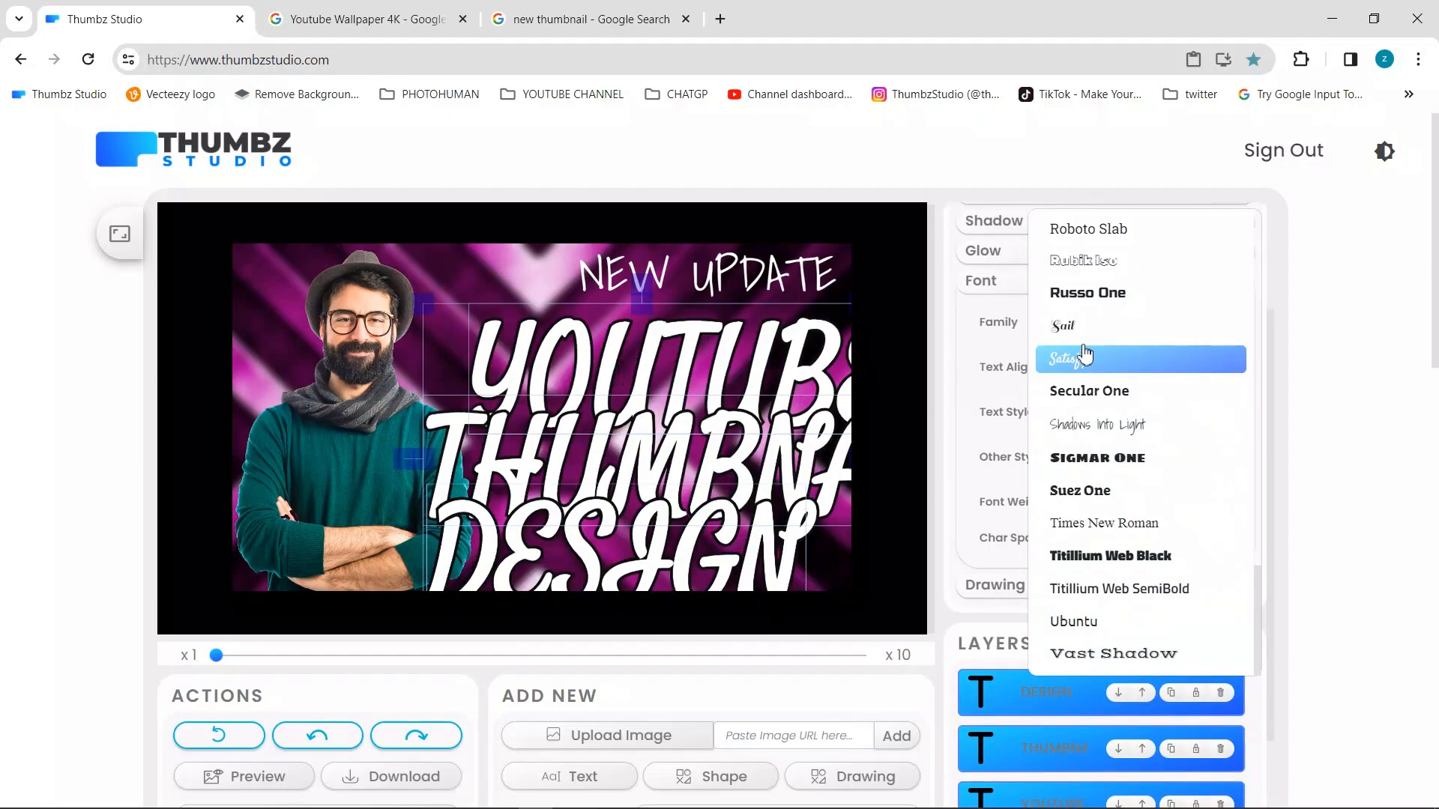
{"action": "scroll", "coordinate": [1079, 337], "scroll_direction": "up", "scroll_amount": 1}
{"action": "left_click", "coordinate": [1128, 391]}
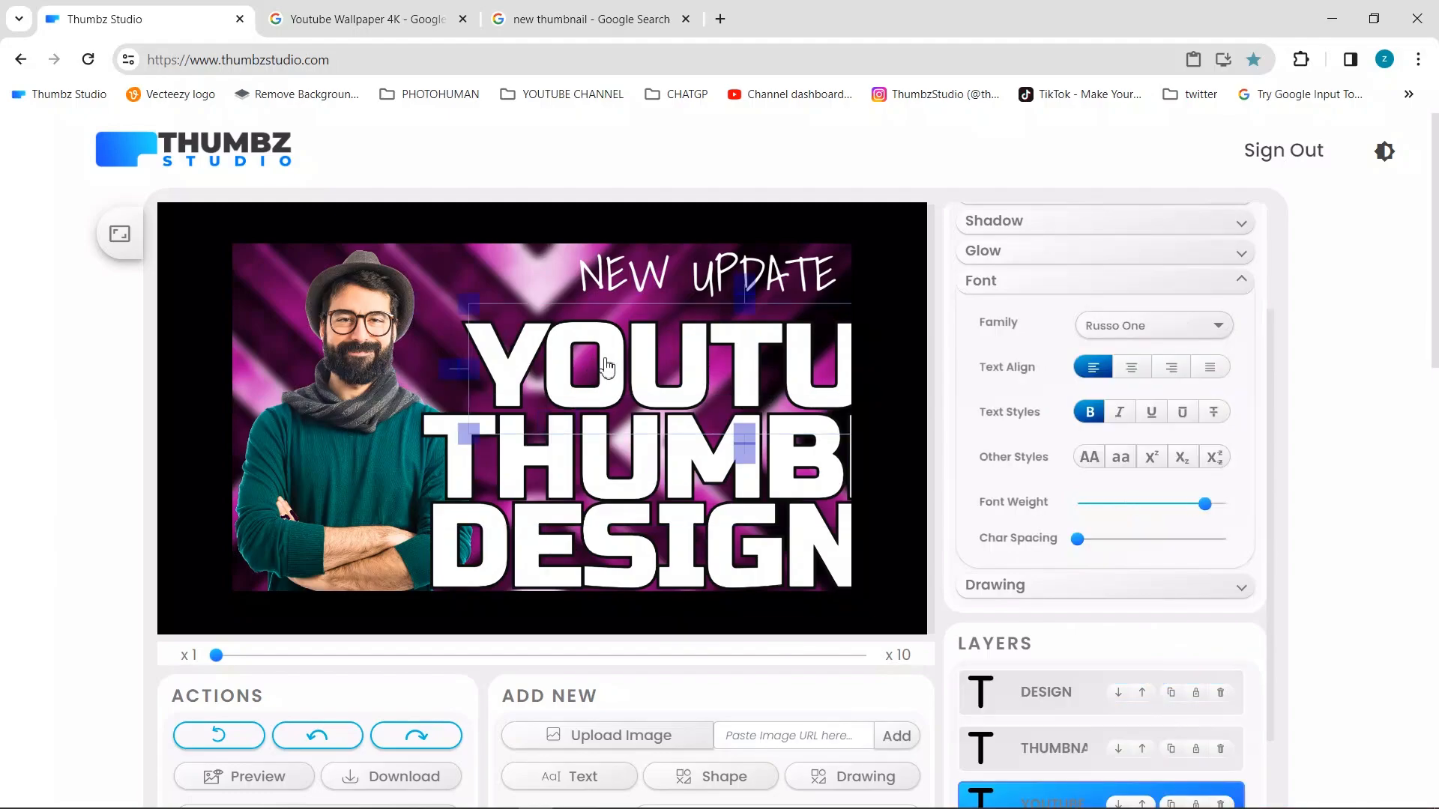
Step: Shrink the YOUTUBE and THUMBNAIL texts so they fit the canvas, and stack them beneath the NEW UPDATE line
{"action": "left_click_drag", "start_coordinate": [607, 367], "coordinate": [403, 318]}
{"action": "left_click_drag", "start_coordinate": [820, 262], "coordinate": [615, 309]}
{"action": "left_click_drag", "start_coordinate": [484, 352], "coordinate": [661, 347]}
{"action": "left_click_drag", "start_coordinate": [658, 482], "coordinate": [481, 444]}
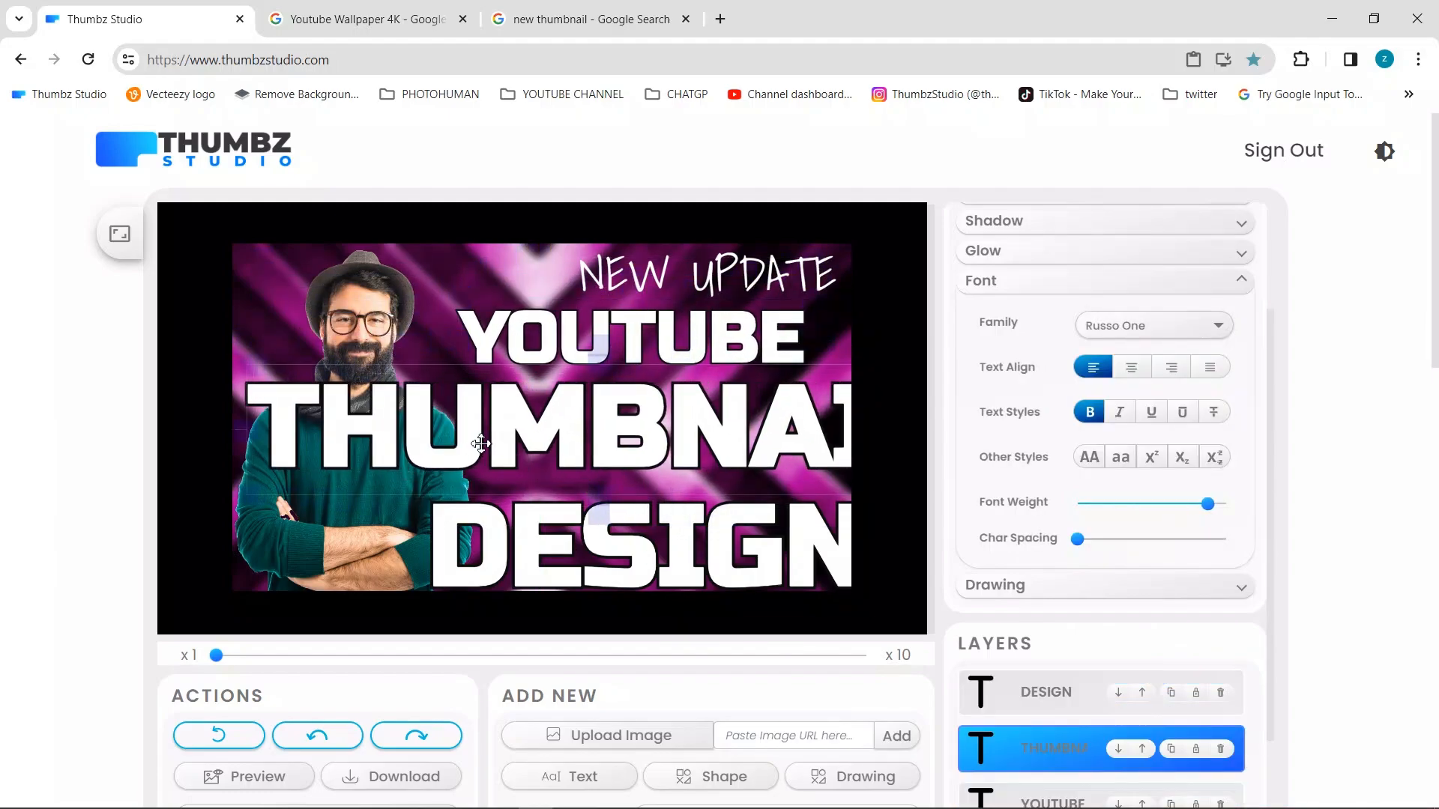
{"action": "left_click_drag", "start_coordinate": [247, 372], "coordinate": [344, 430]}
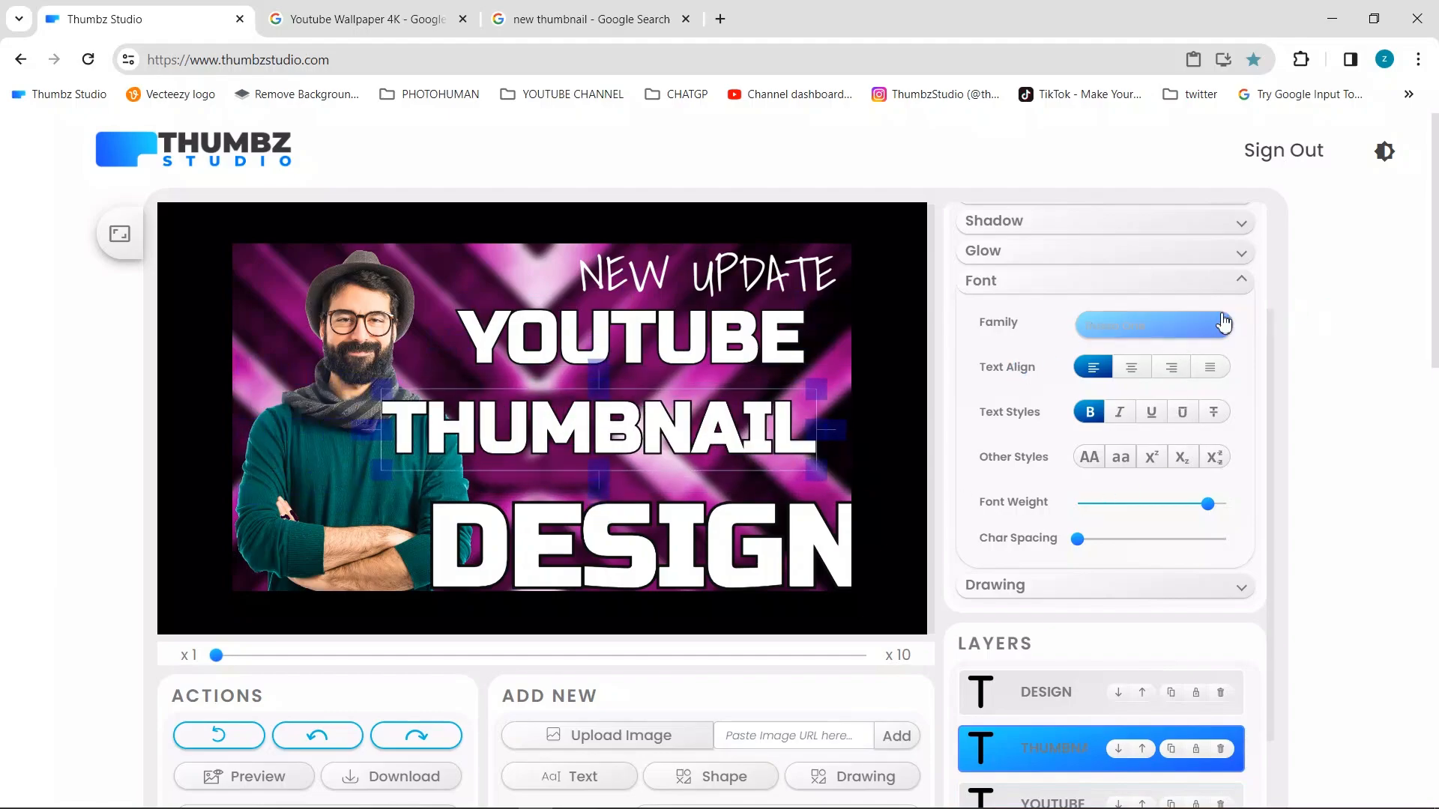
{"action": "left_click", "coordinate": [1224, 322]}
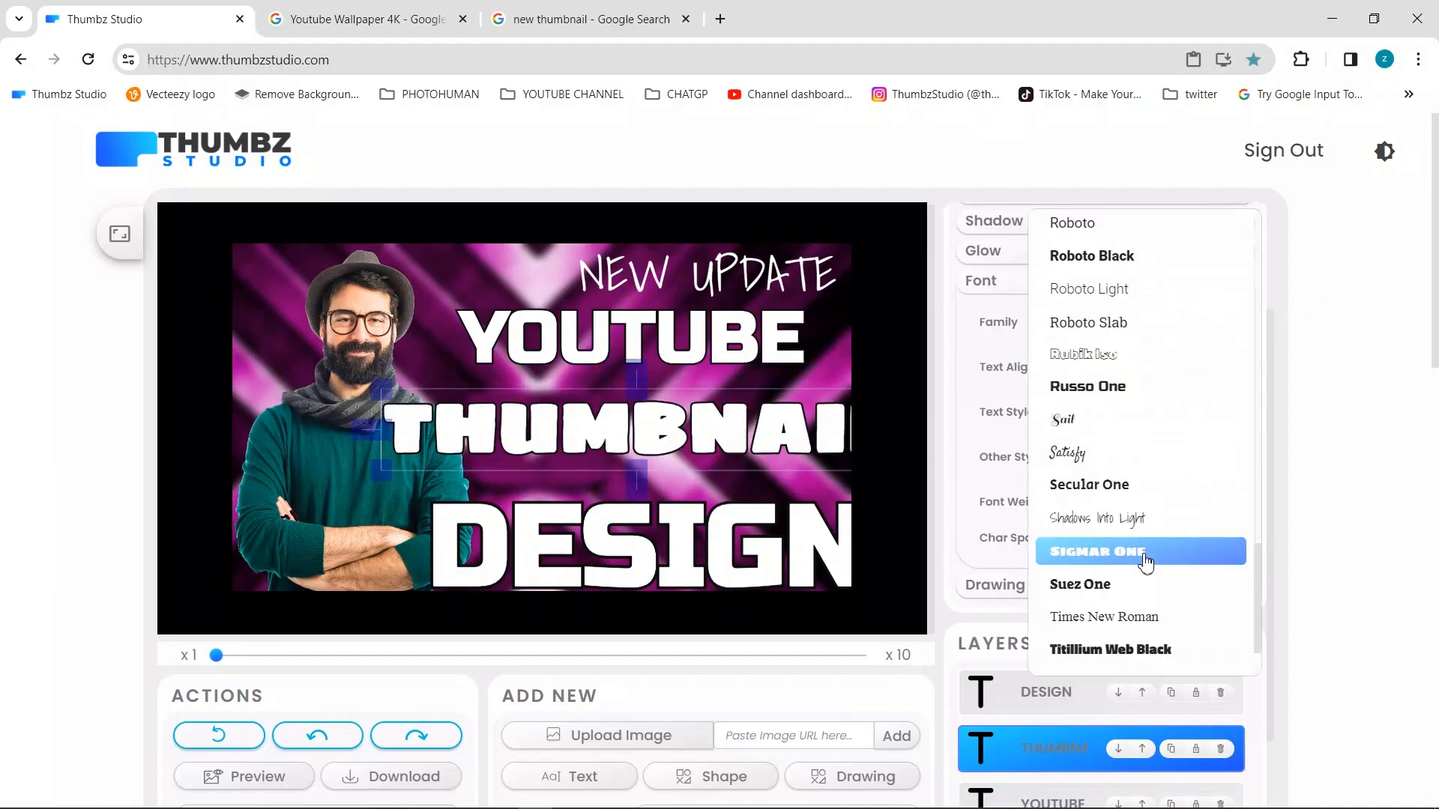
{"action": "scroll", "coordinate": [1150, 524], "scroll_direction": "up", "scroll_amount": 3}
{"action": "scroll", "coordinate": [1143, 487], "scroll_direction": "up", "scroll_amount": 5}
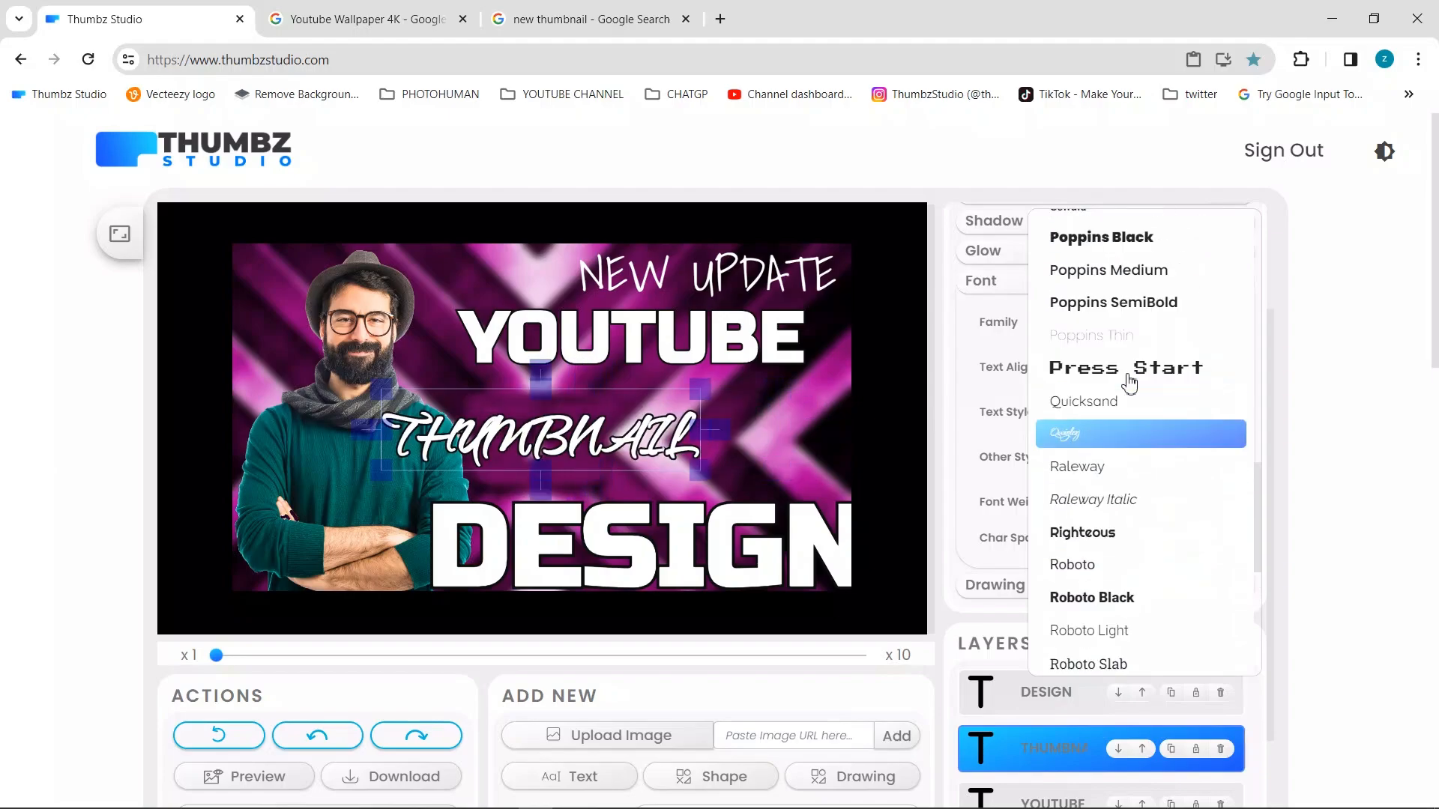
{"action": "left_click", "coordinate": [1126, 371]}
Step: Shrink the DESIGN text and center it directly below THUMBNAIL
{"action": "left_click_drag", "start_coordinate": [681, 551], "coordinate": [560, 498]}
{"action": "left_click_drag", "start_coordinate": [752, 433], "coordinate": [641, 466]}
{"action": "left_click_drag", "start_coordinate": [568, 517], "coordinate": [689, 500]}
{"action": "left_click_drag", "start_coordinate": [768, 453], "coordinate": [738, 469]}
Step: Center YOUTUBE closely above THUMBNAIL, and nudge NEW UPDATE and DESIGN to even out the line spacing
{"action": "left_click", "coordinate": [660, 333]}
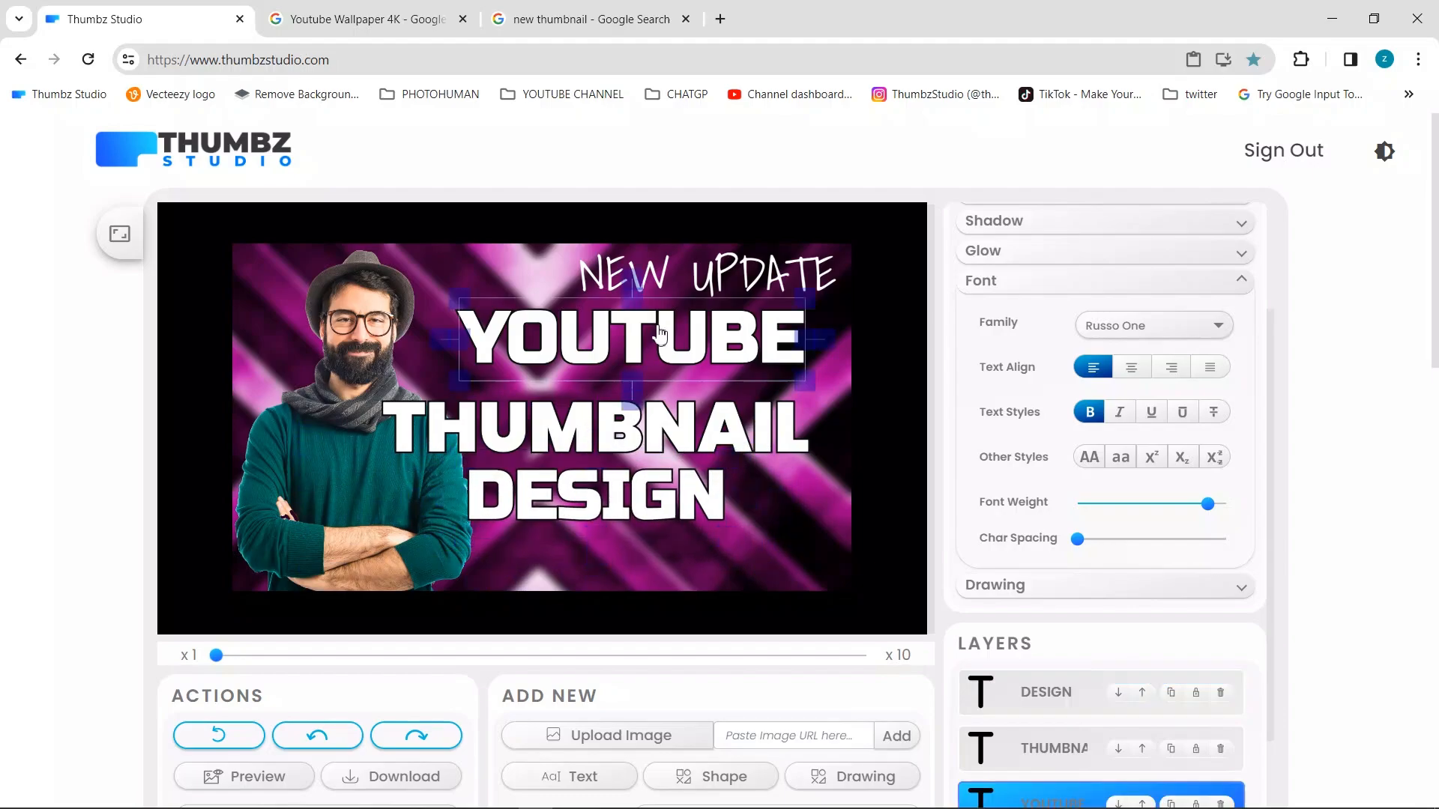
{"action": "mouse_move", "coordinate": [673, 346]}
{"action": "left_mouse_down"}
{"action": "mouse_move", "coordinate": [645, 367]}
{"action": "mouse_move", "coordinate": [654, 361]}
{"action": "left_mouse_up"}
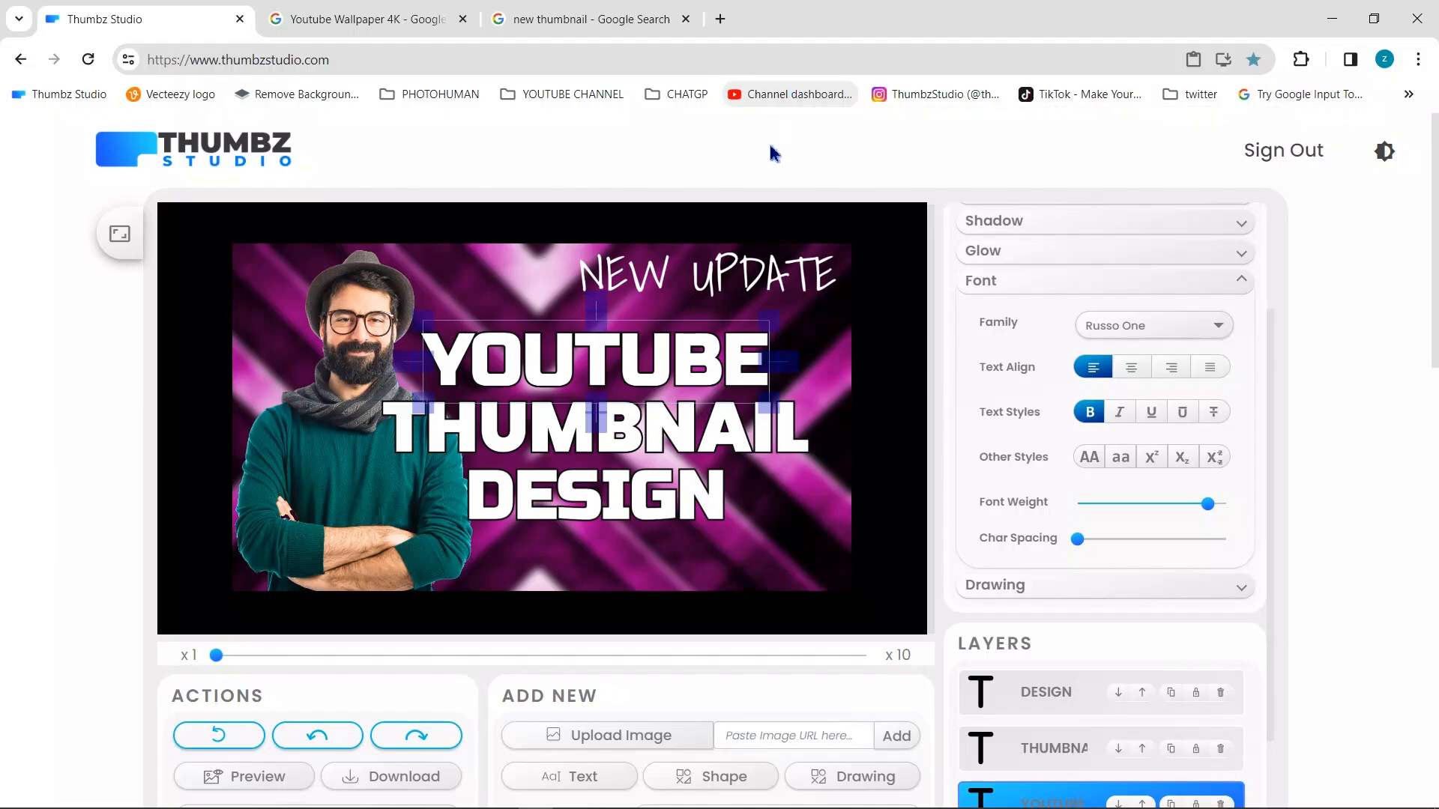
{"action": "left_click_drag", "start_coordinate": [752, 271], "coordinate": [745, 273]}
{"action": "left_click_drag", "start_coordinate": [706, 357], "coordinate": [705, 361]}
{"action": "left_click_drag", "start_coordinate": [655, 499], "coordinate": [654, 487]}
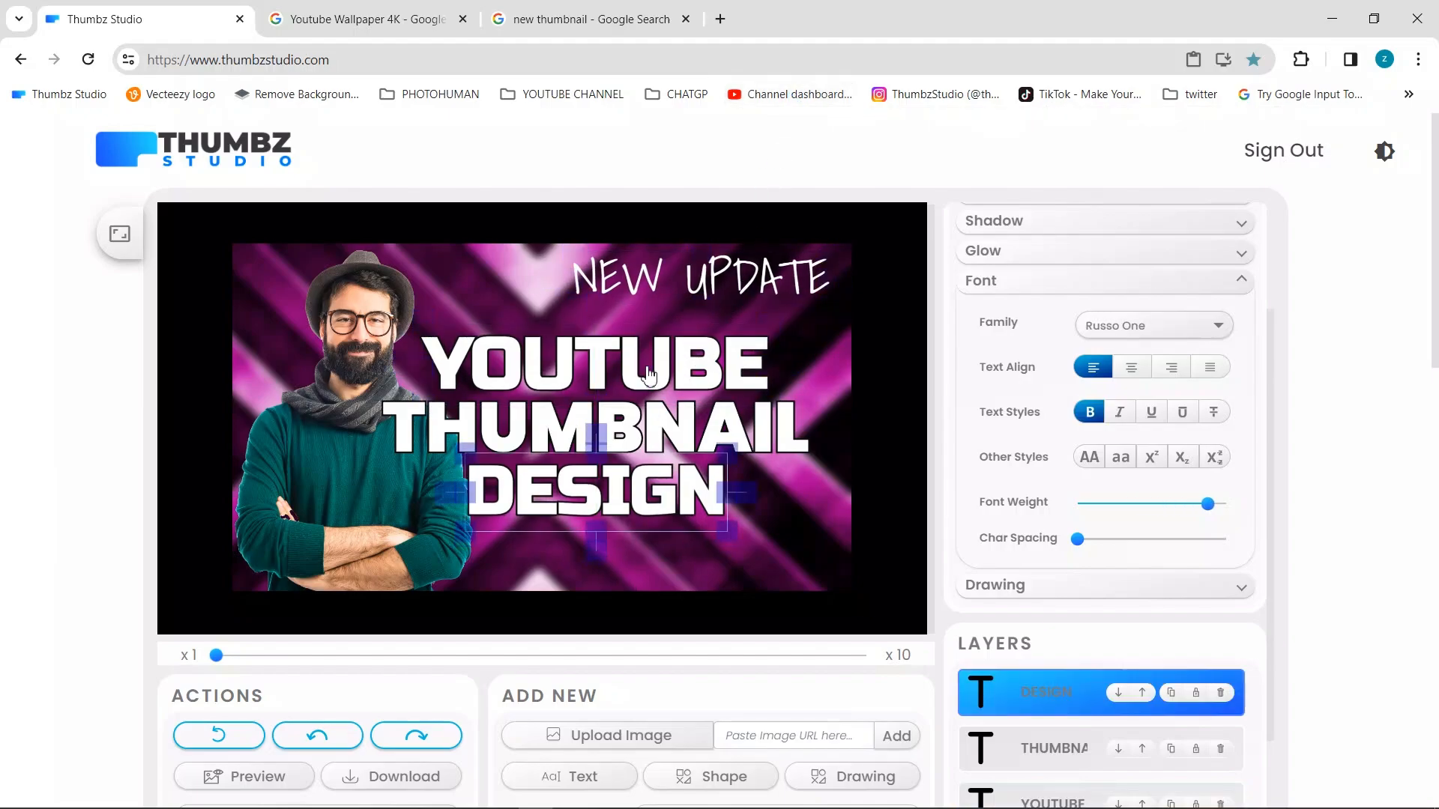
Step: Apply the yellow-orange gradient pre-style to the YOUTUBE and DESIGN texts together
{"action": "left_click", "coordinate": [649, 375], "text": "shift"}
{"action": "scroll", "coordinate": [1076, 289], "scroll_direction": "up", "scroll_amount": 3}
{"action": "left_click", "coordinate": [1072, 260]}
{"action": "left_click", "coordinate": [1097, 411]}
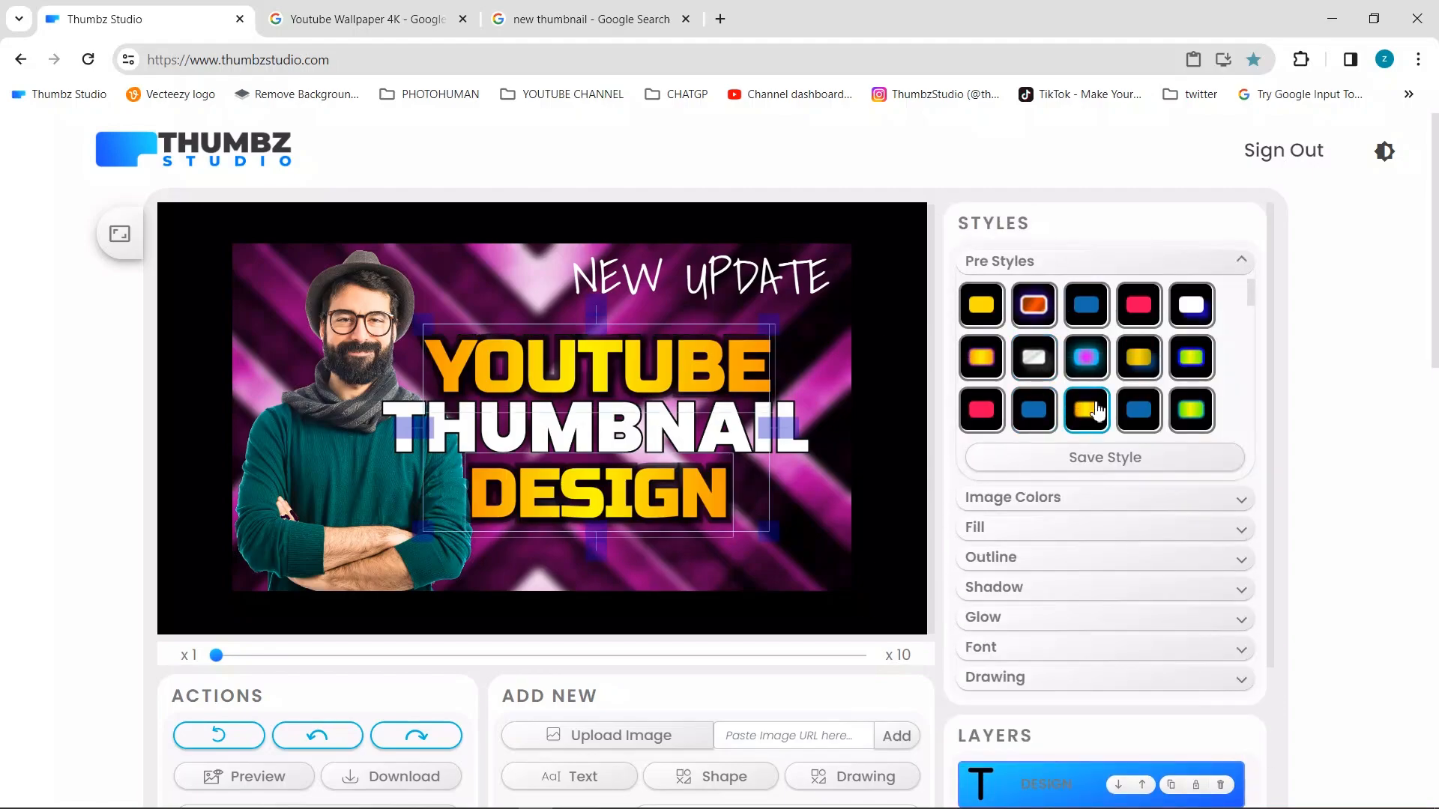
Step: Enable a thin black outline on the YOUTUBE and DESIGN texts and fine-tune its size
{"action": "left_click", "coordinate": [1027, 559]}
{"action": "left_click", "coordinate": [1107, 392]}
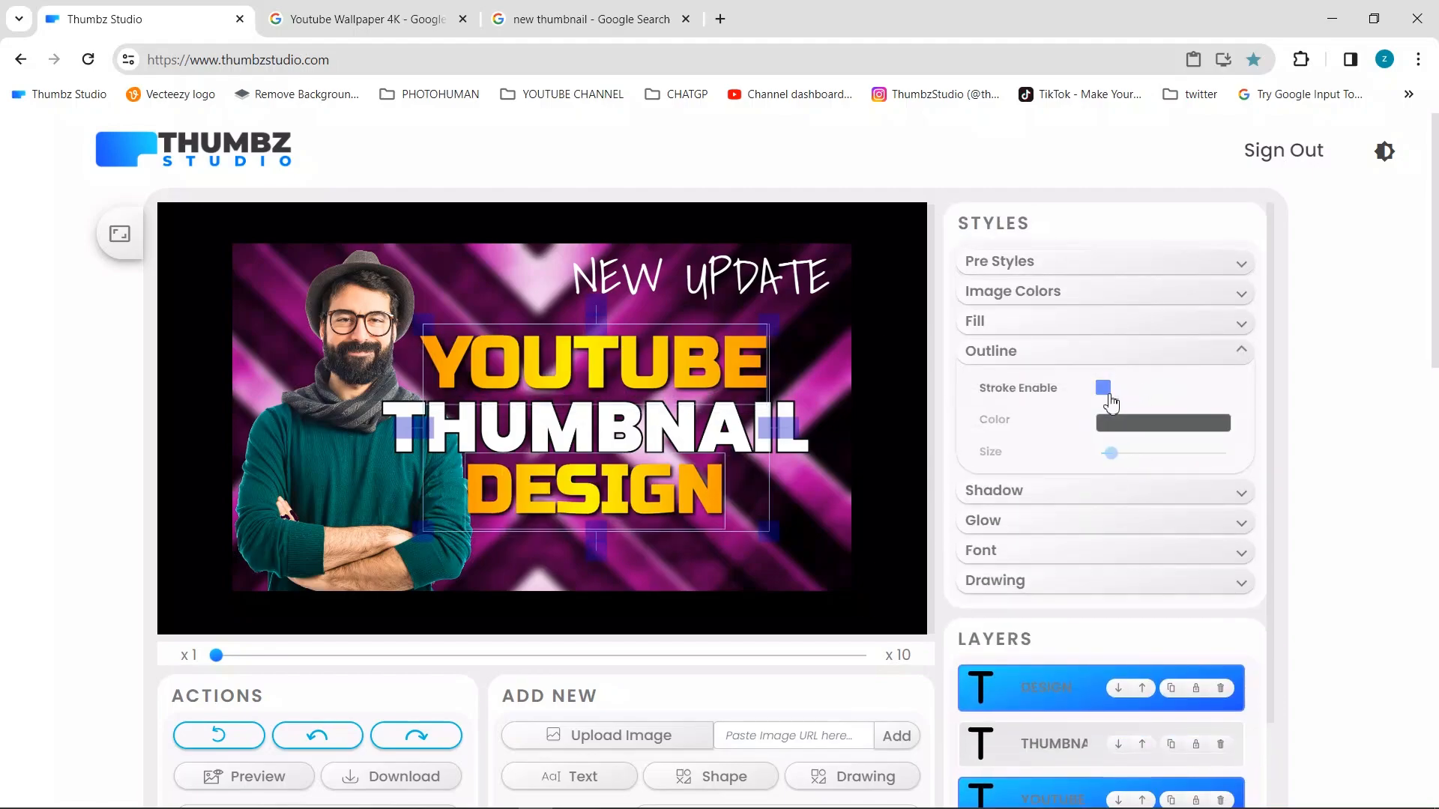
{"action": "left_click", "coordinate": [1107, 391]}
{"action": "left_click_drag", "start_coordinate": [1112, 452], "coordinate": [1119, 452]}
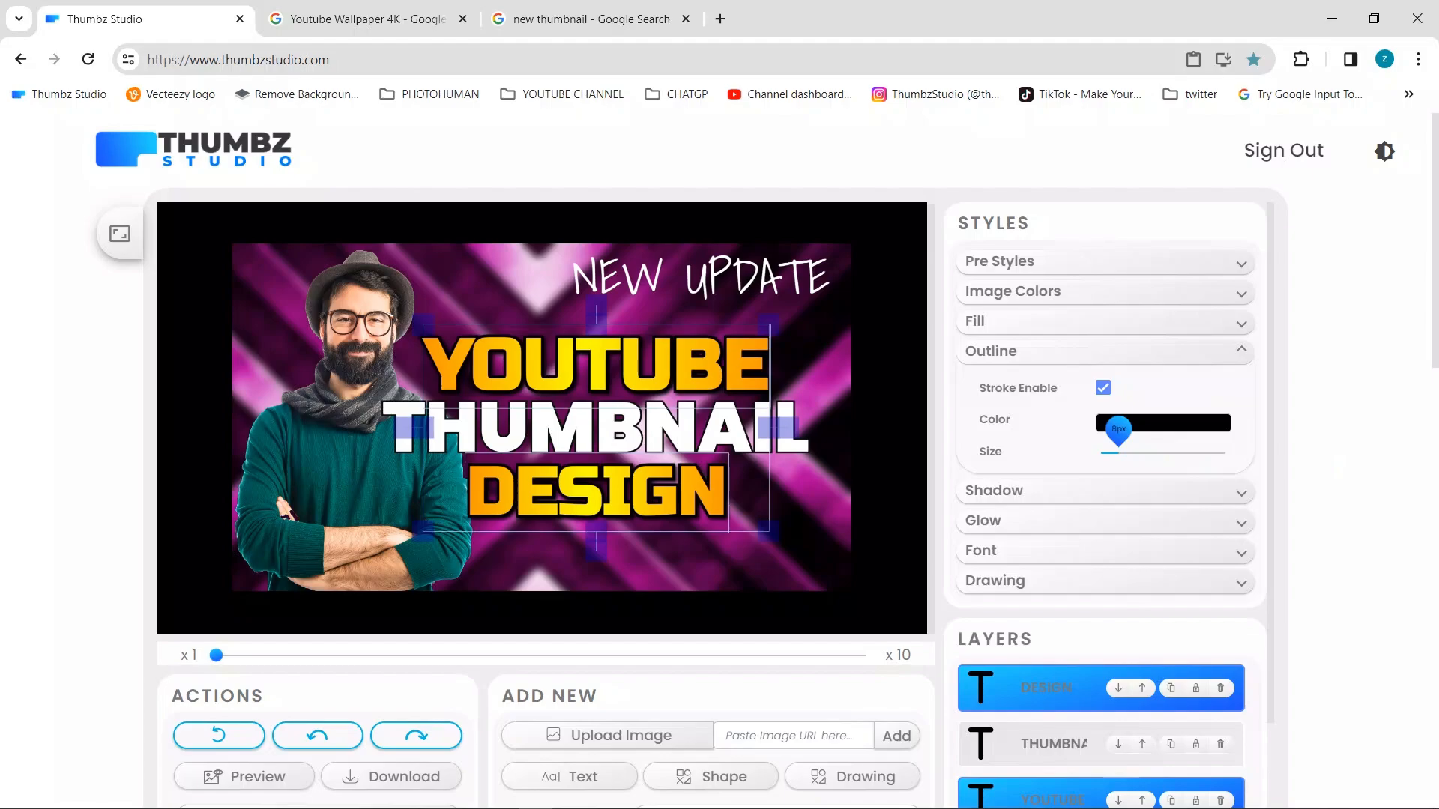
{"action": "left_click", "coordinate": [1318, 796]}
{"action": "left_click", "coordinate": [174, 502]}
{"action": "left_click_drag", "start_coordinate": [1117, 454], "coordinate": [1114, 457]}
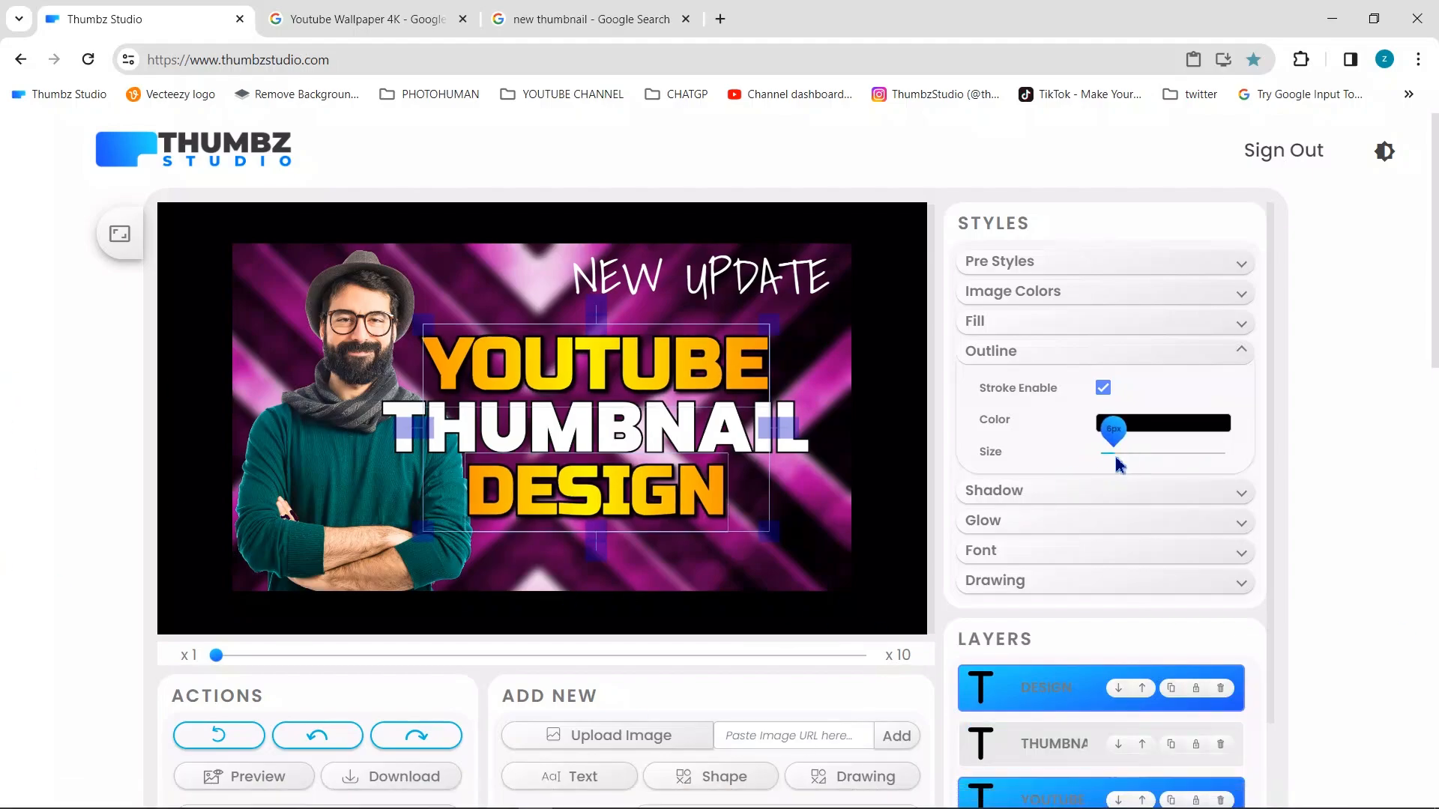
Step: Apply a white-silver gradient pre-style to the THUMBNAIL text
{"action": "left_click", "coordinate": [843, 376]}
{"action": "left_click", "coordinate": [757, 420]}
{"action": "left_click", "coordinate": [990, 267]}
{"action": "scroll", "coordinate": [1044, 382], "scroll_direction": "down", "scroll_amount": 2}
{"action": "scroll", "coordinate": [1044, 382], "scroll_direction": "down", "scroll_amount": 5}
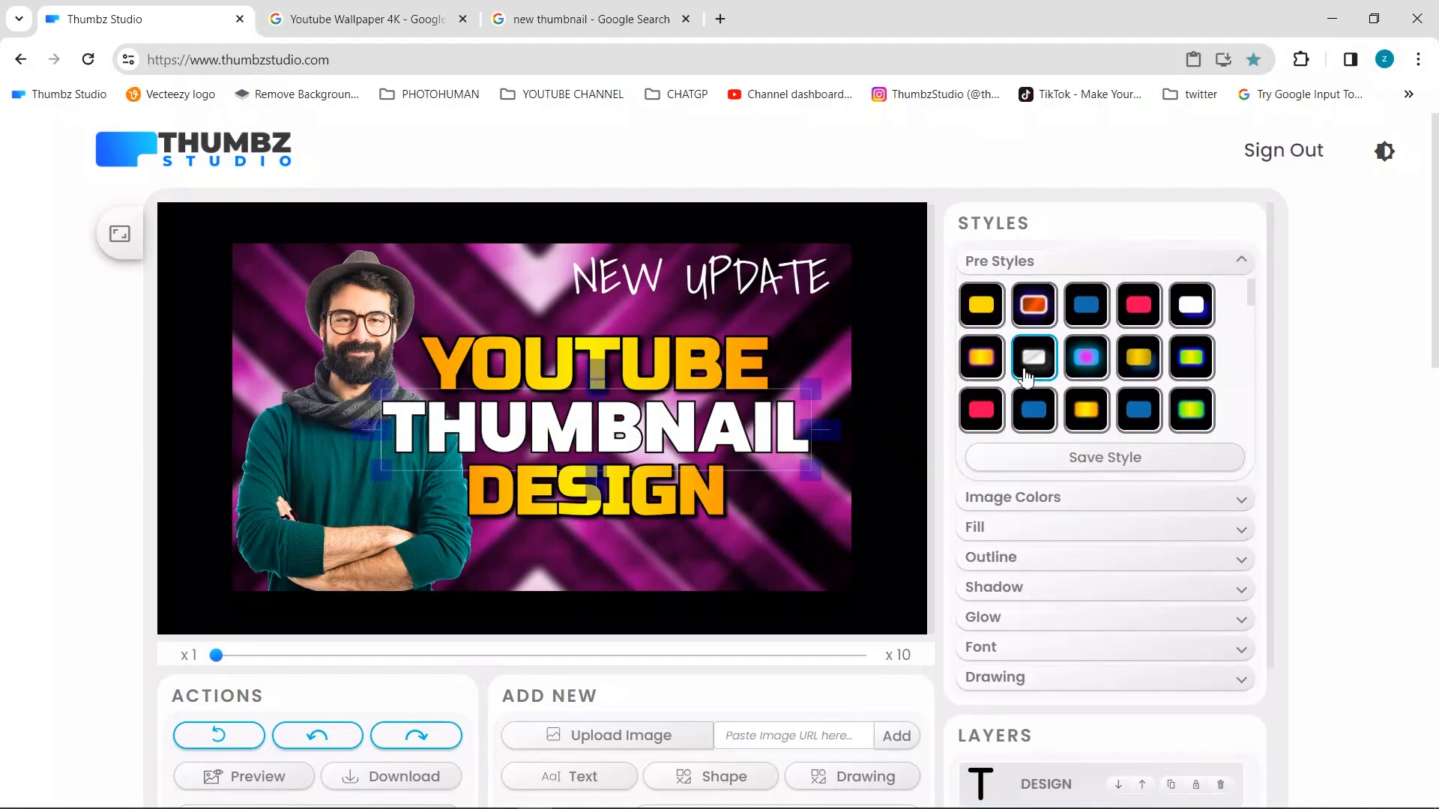
{"action": "left_click", "coordinate": [982, 308]}
{"action": "left_click", "coordinate": [997, 261]}
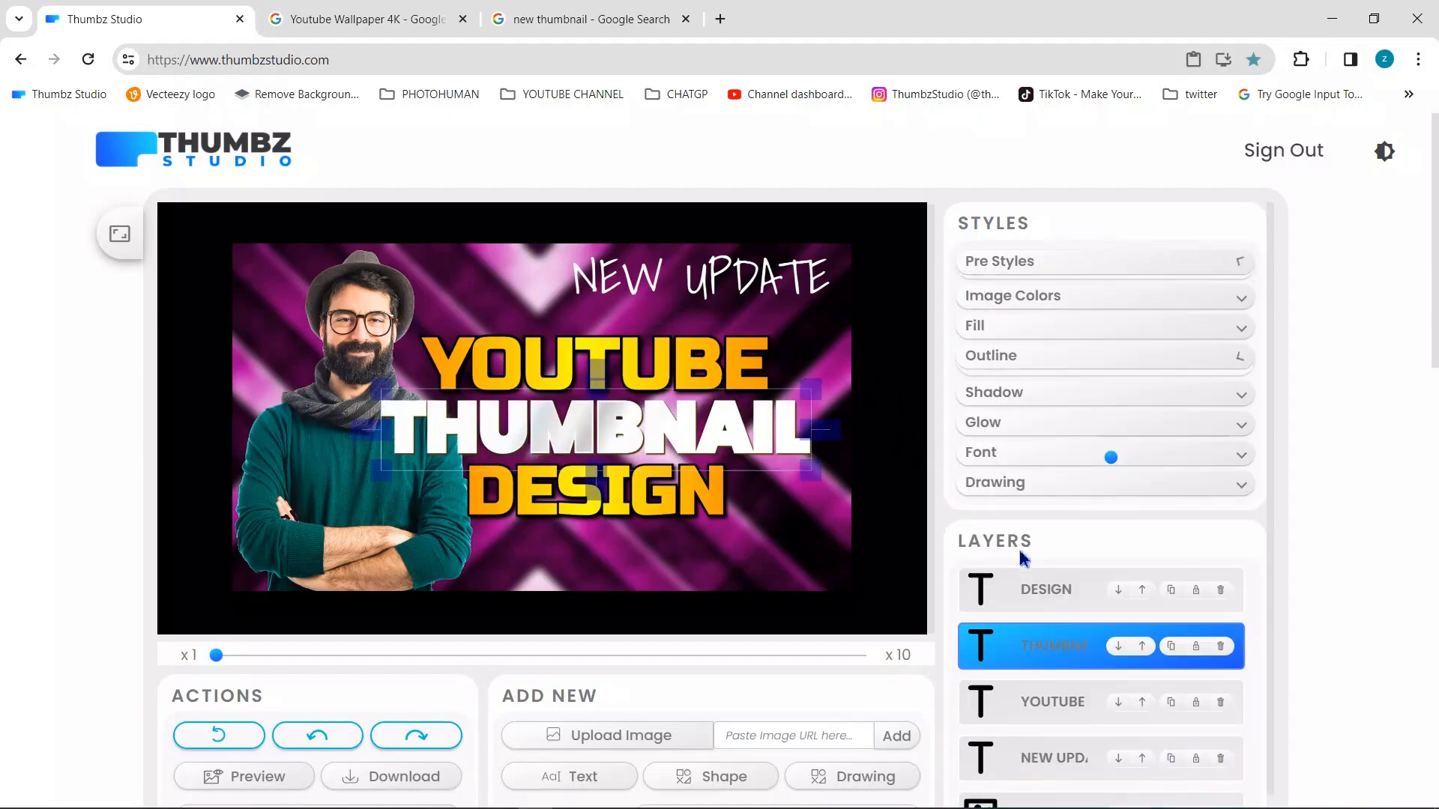
Step: Enable a black outline on THUMBNAIL and match its size to the outline of DESIGN
{"action": "left_click", "coordinate": [997, 352]}
{"action": "left_click", "coordinate": [1102, 387]}
{"action": "mouse_move", "coordinate": [1113, 454]}
{"action": "left_mouse_down"}
{"action": "mouse_move", "coordinate": [1131, 458]}
{"action": "mouse_move", "coordinate": [1113, 454]}
{"action": "left_mouse_up"}
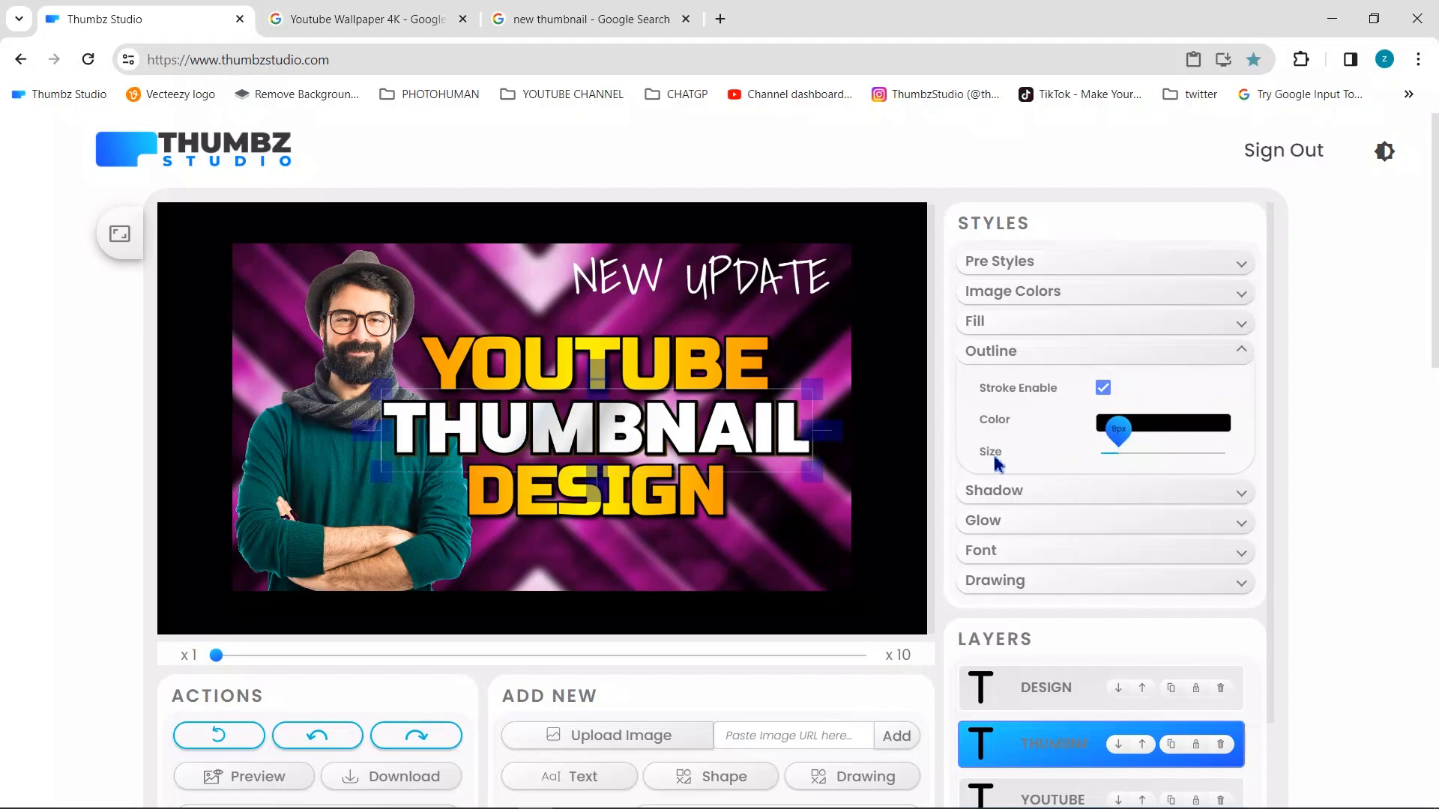
{"action": "left_click", "coordinate": [696, 487]}
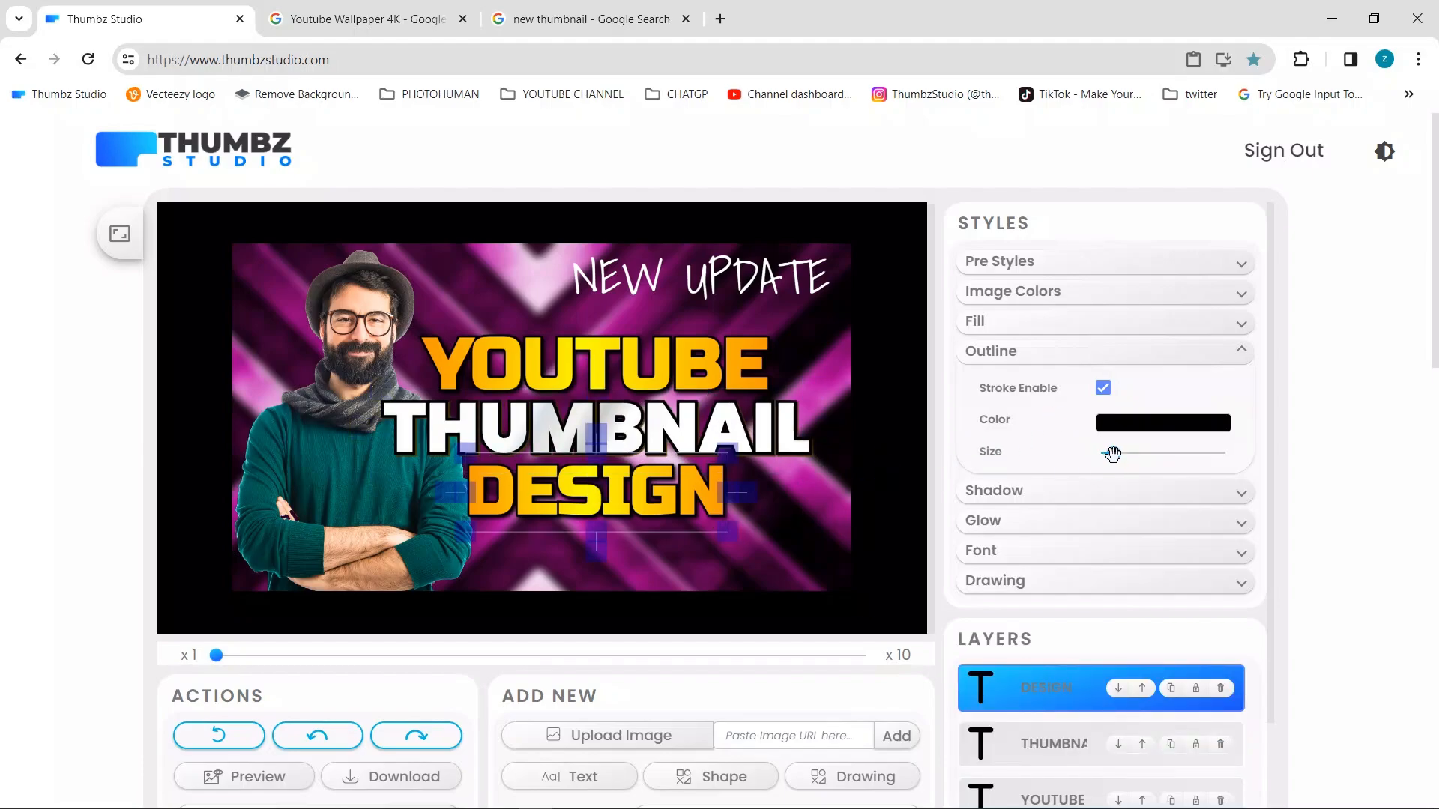
{"action": "left_click", "coordinate": [801, 440]}
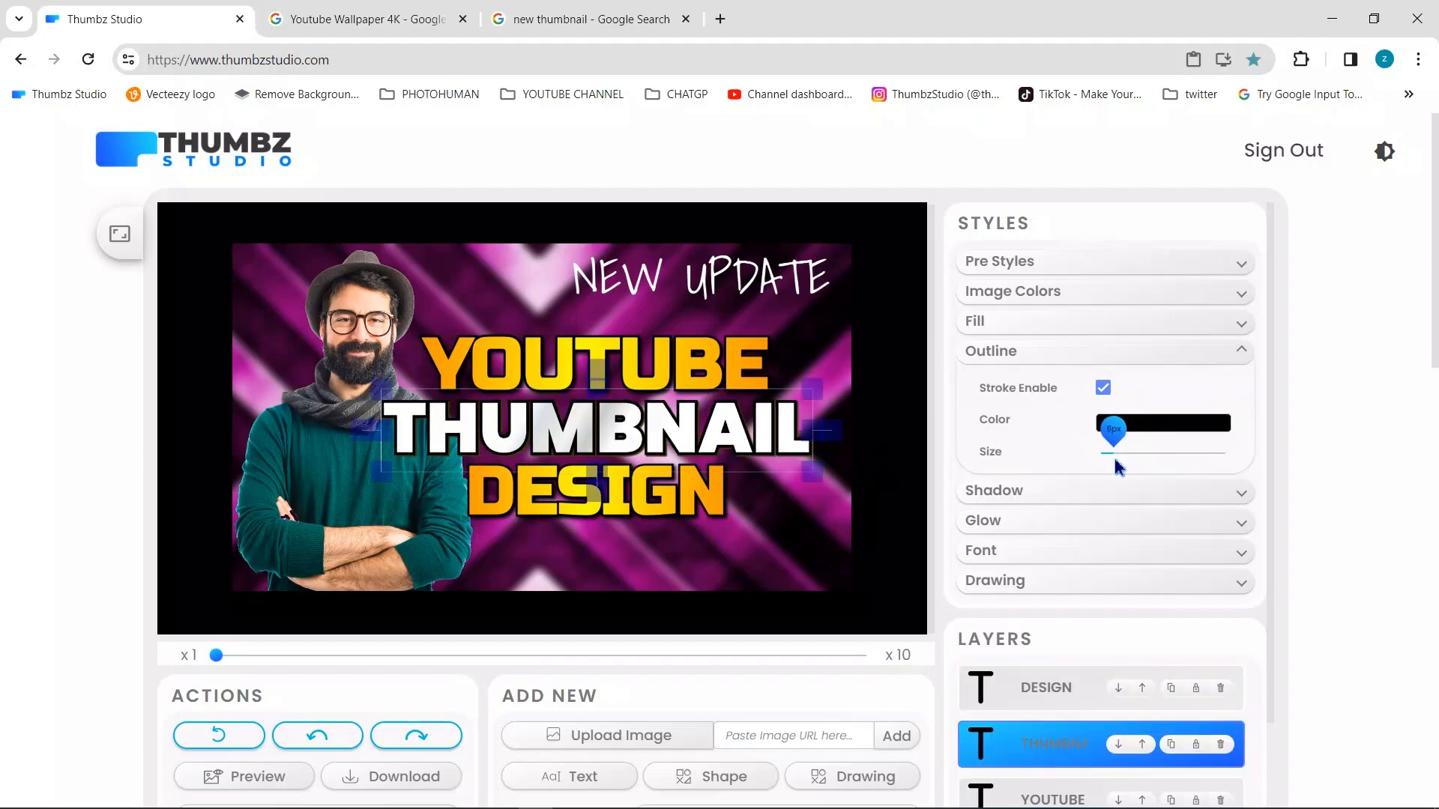
Step: Enable a black shadow on the THUMBNAIL text and adjust its feather
{"action": "left_click", "coordinate": [1094, 491]}
{"action": "left_click", "coordinate": [1103, 416]}
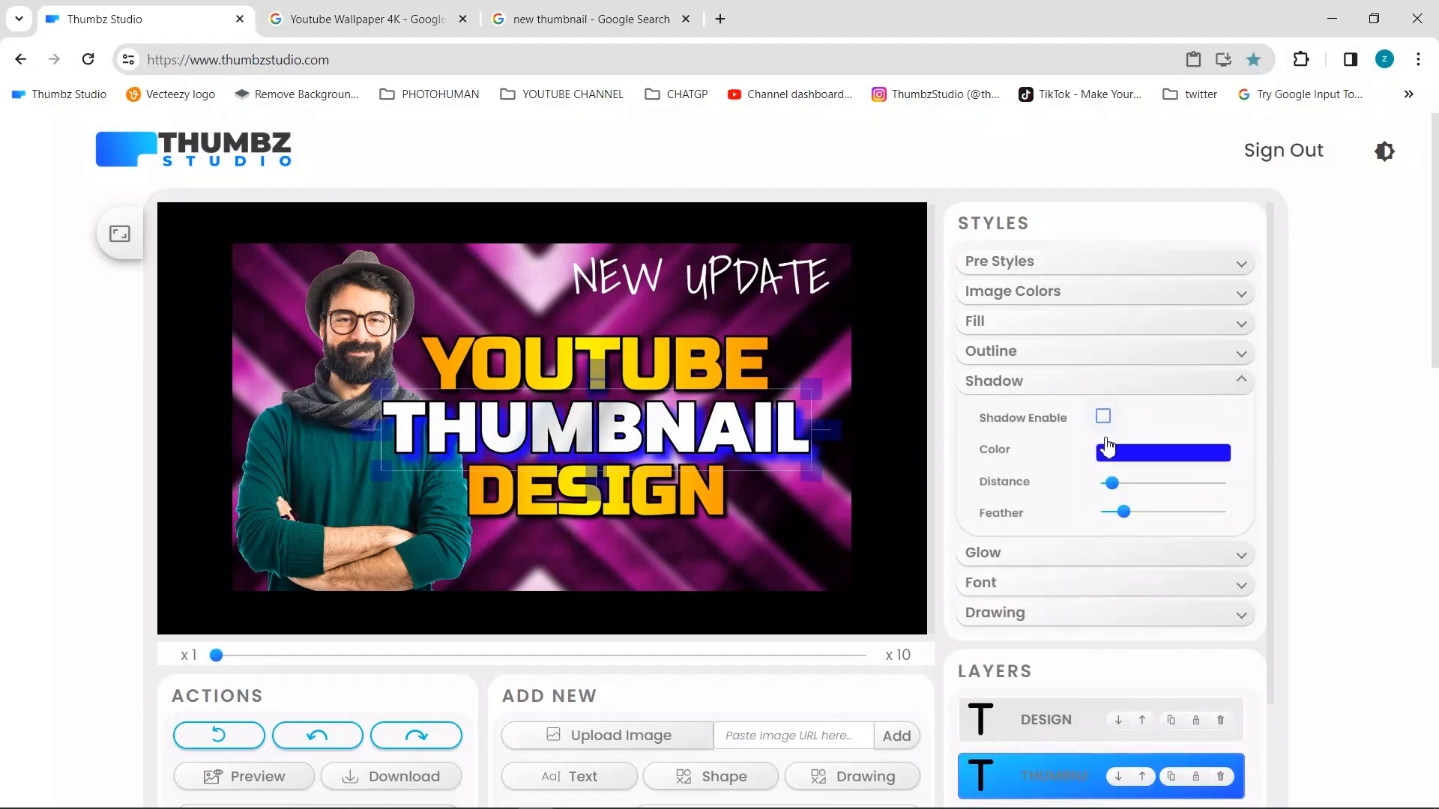
{"action": "left_click", "coordinate": [1106, 453]}
{"action": "left_click_drag", "start_coordinate": [1138, 517], "coordinate": [1057, 597]}
Step: Reduce the shadow distance of DESIGN and YOUTUBE to the minimum, and center a slightly smaller YOUTUBE above THUMBNAIL
{"action": "left_click", "coordinate": [715, 514]}
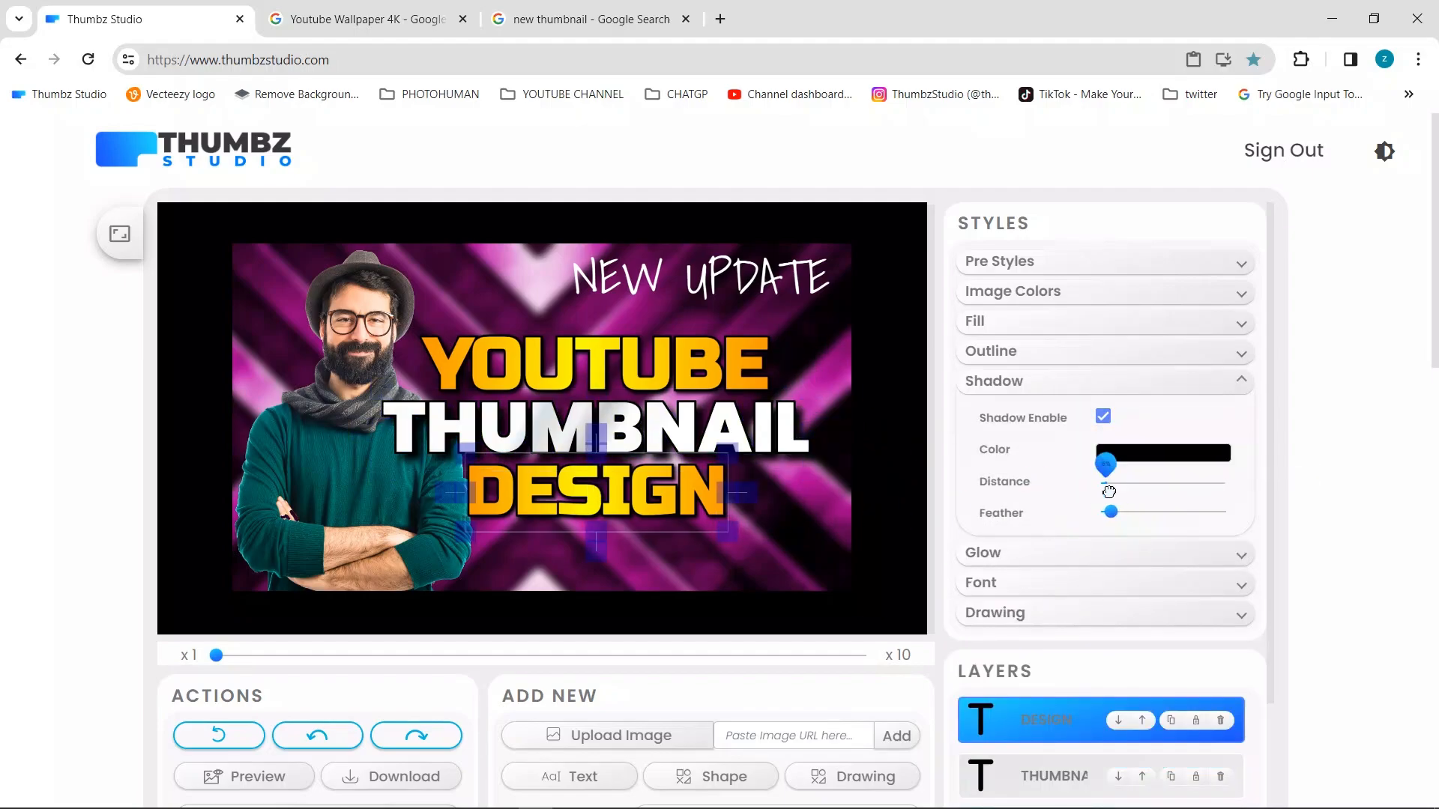
{"action": "left_click", "coordinate": [742, 377]}
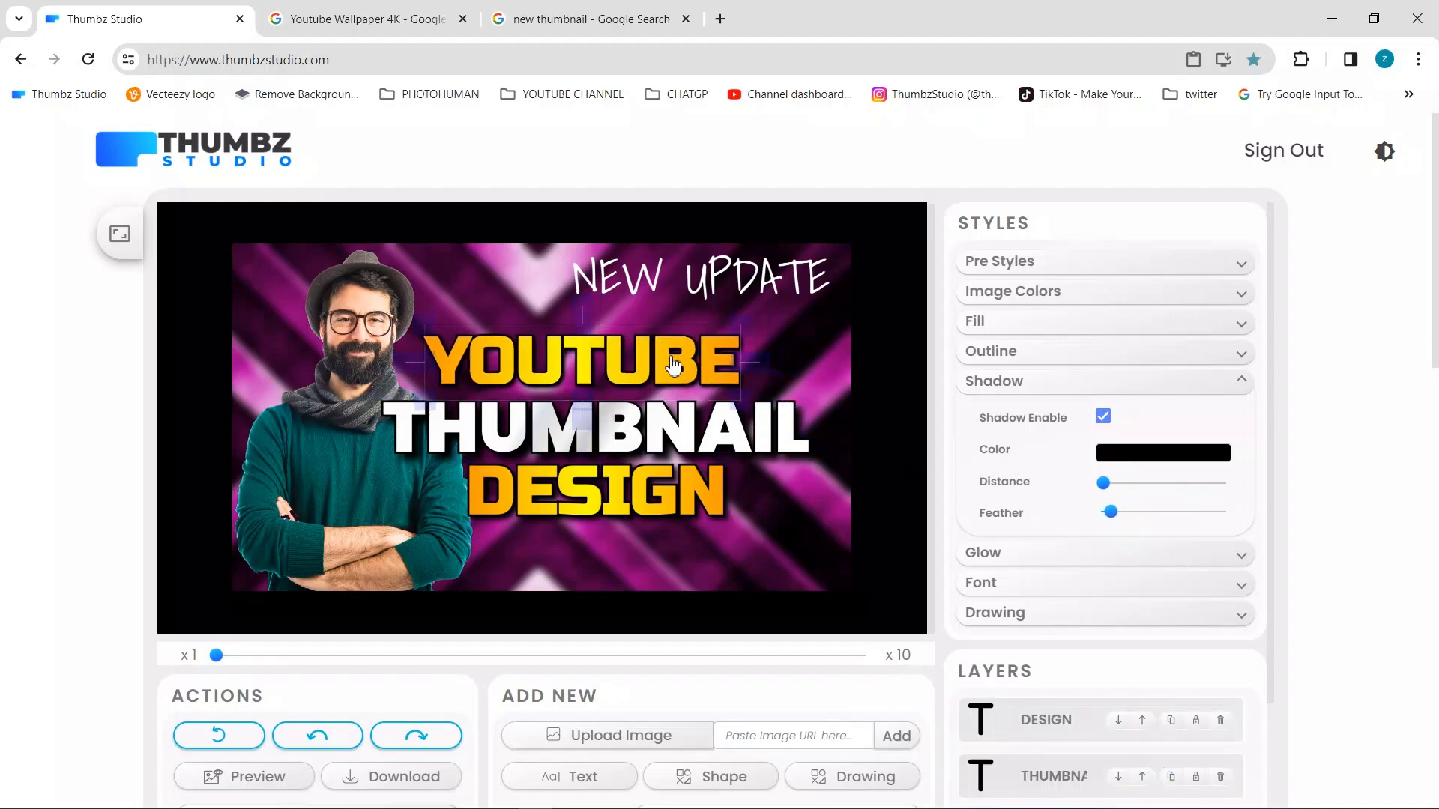
{"action": "left_click_drag", "start_coordinate": [676, 358], "coordinate": [686, 365]}
Step: Enable a shadow on the NEW UPDATE text and set its color to black
{"action": "left_click", "coordinate": [716, 298]}
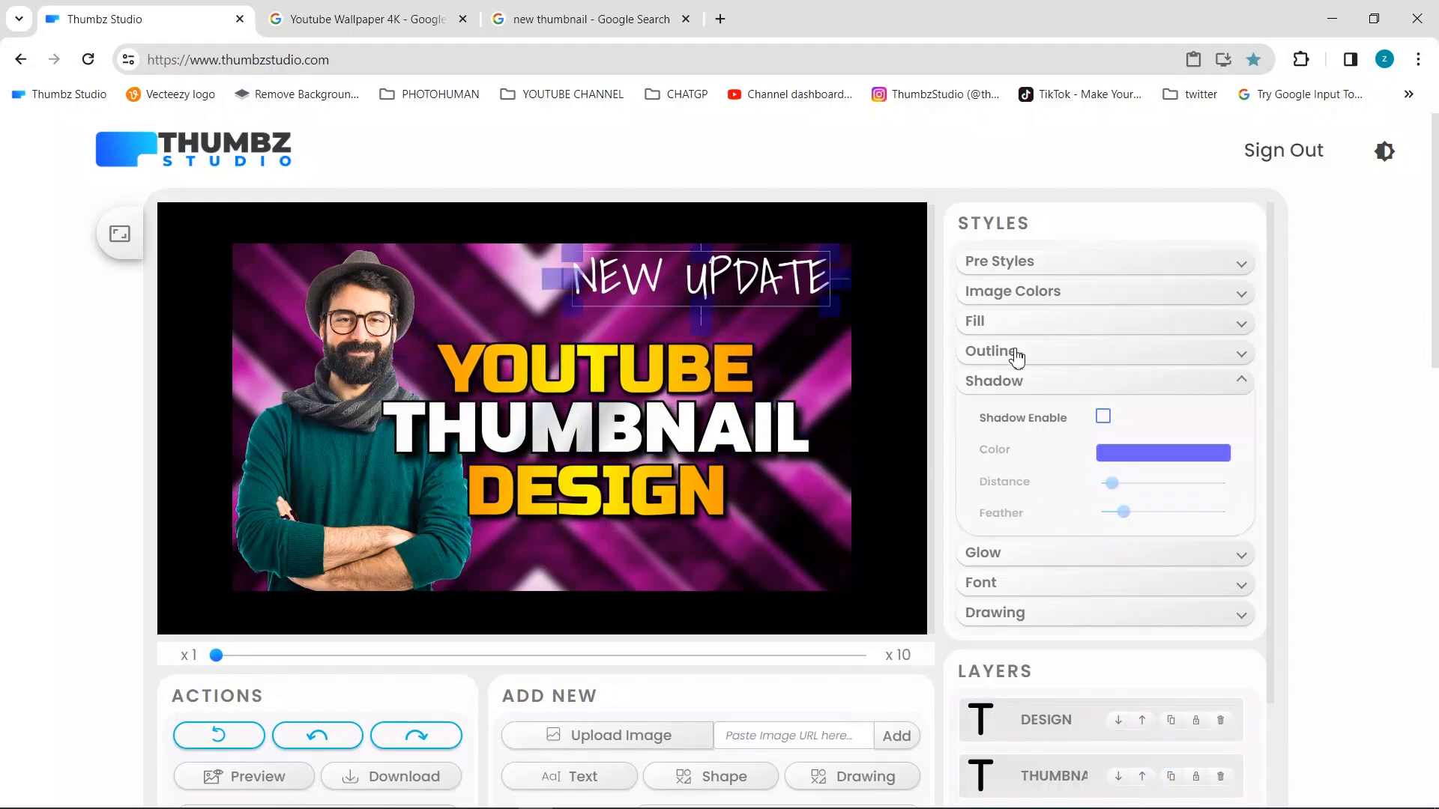
{"action": "left_click", "coordinate": [1104, 421]}
{"action": "left_click", "coordinate": [1104, 421]}
{"action": "left_click", "coordinate": [1110, 455]}
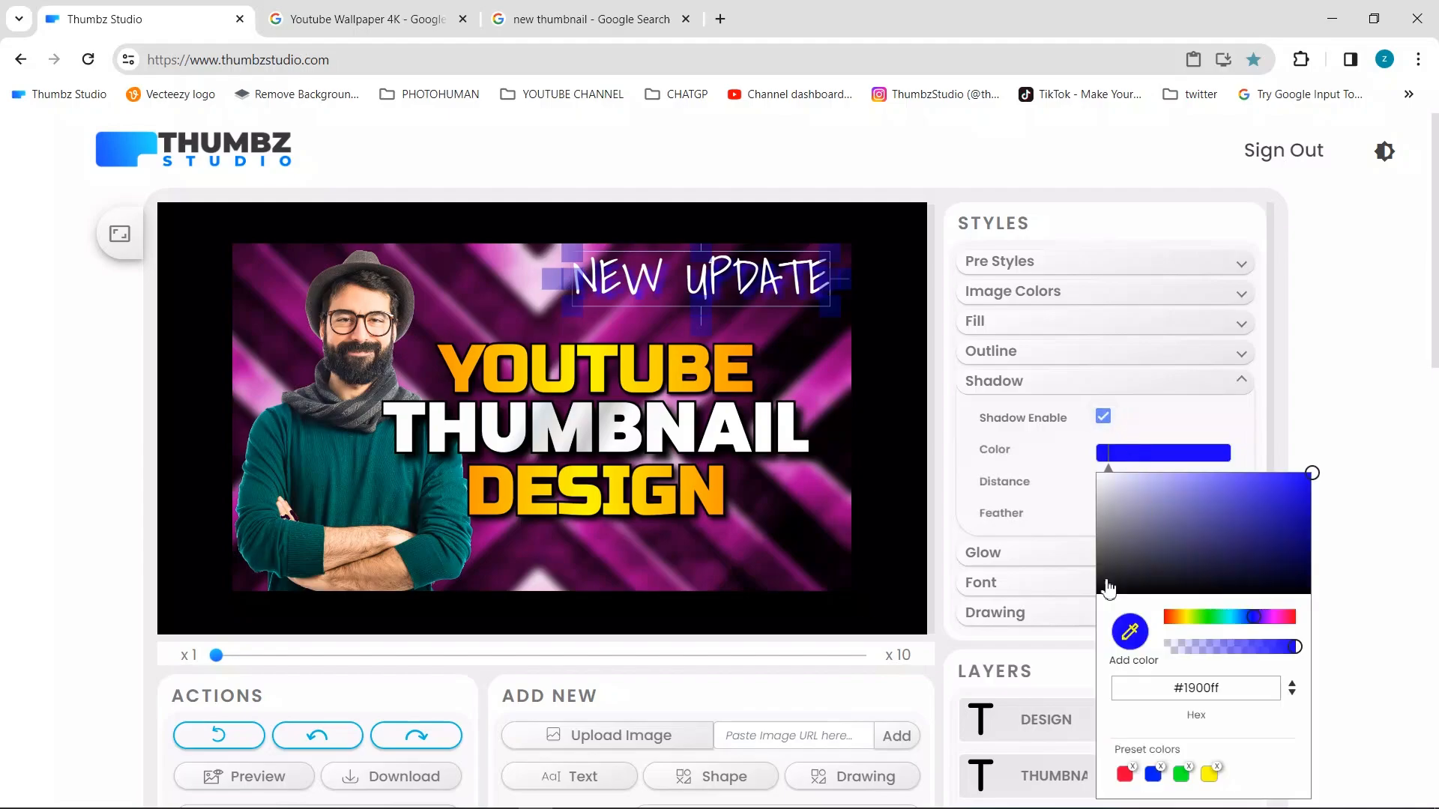
{"action": "left_click", "coordinate": [1105, 589]}
{"action": "left_click", "coordinate": [1051, 493]}
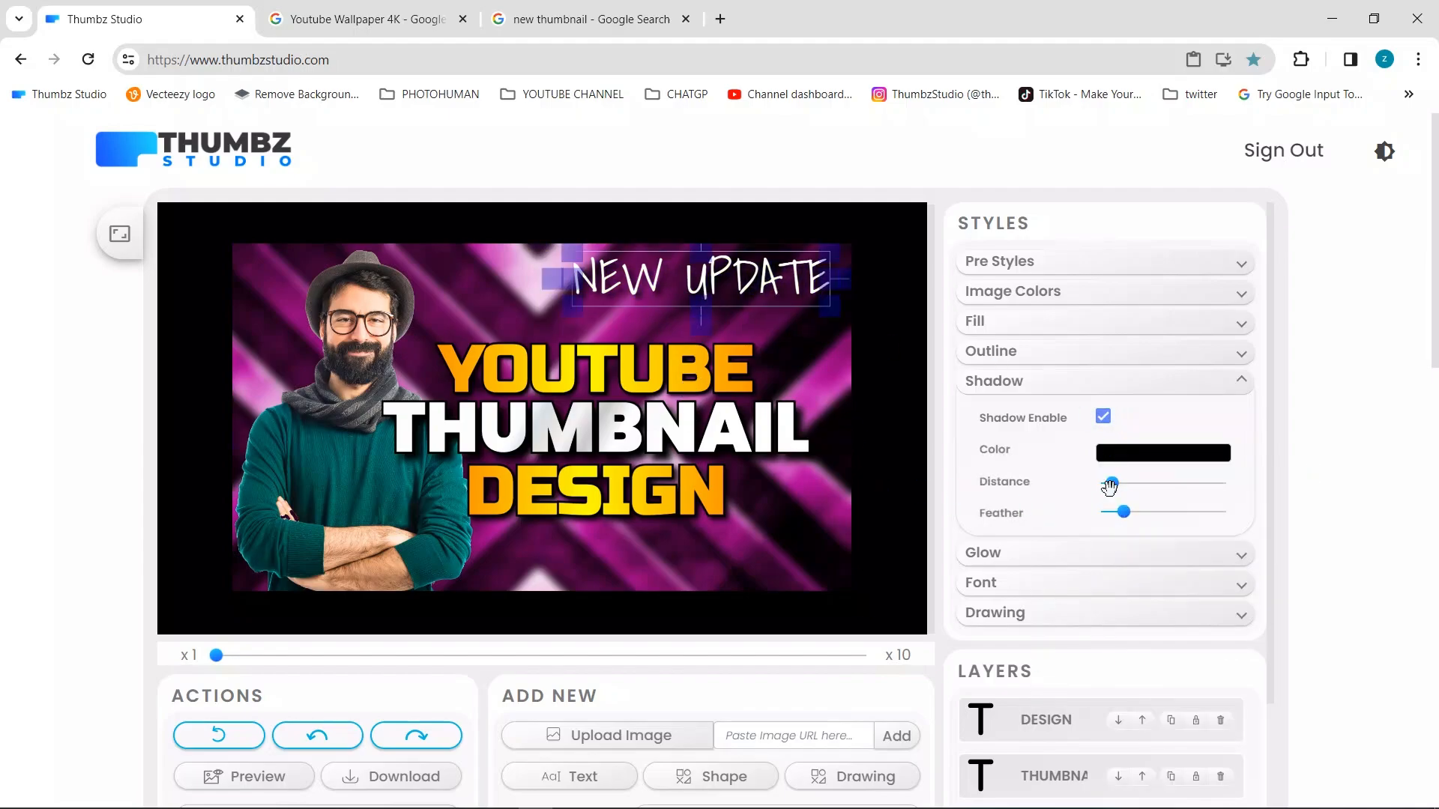
Step: Enlarge the YOUTUBE, THUMBNAIL and DESIGN texts together and shift them so they reach the thumbnail's right edge
{"action": "left_click", "coordinate": [654, 375]}
{"action": "left_click", "coordinate": [649, 432], "text": "shift"}
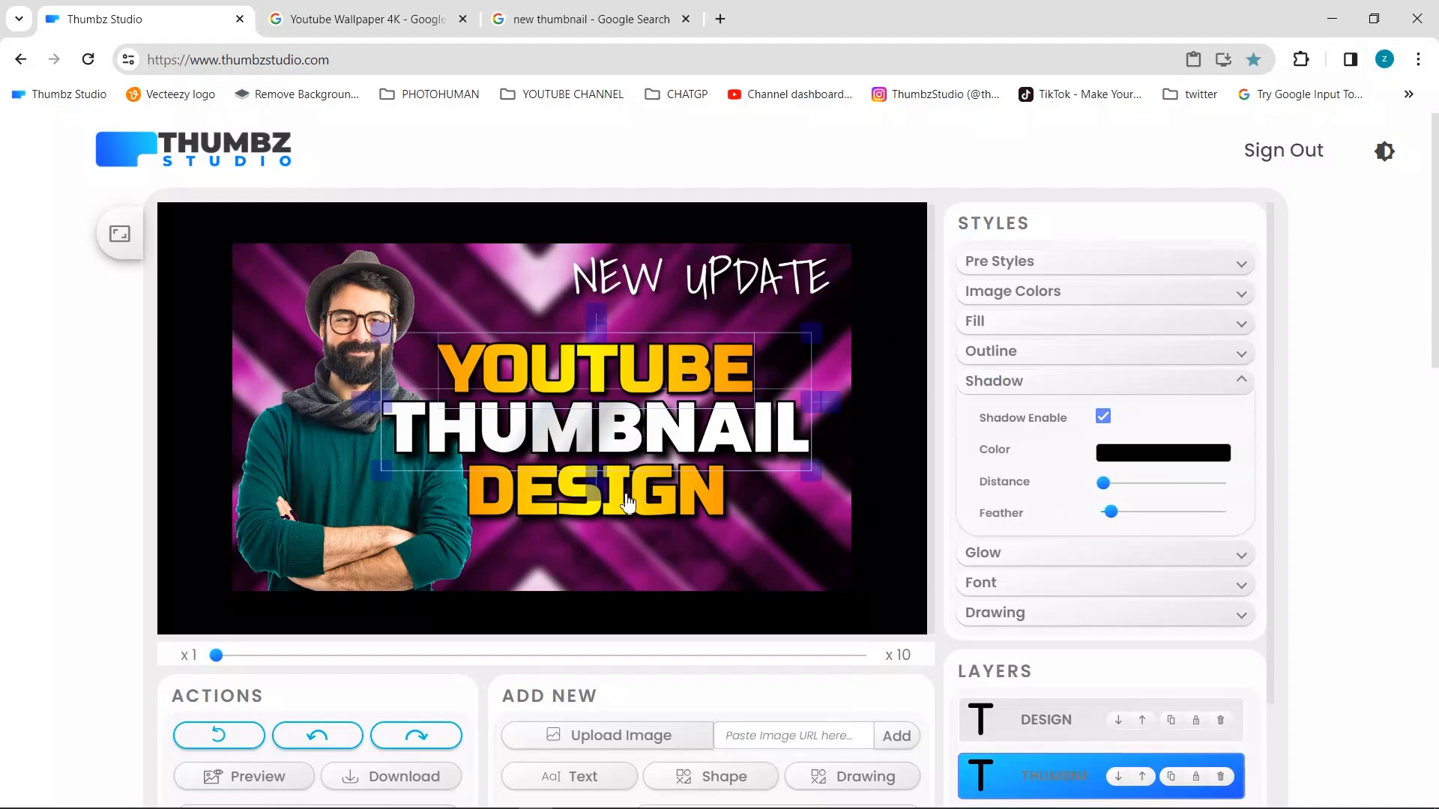
{"action": "left_click", "coordinate": [651, 489], "text": "shift"}
{"action": "left_click_drag", "start_coordinate": [815, 334], "coordinate": [843, 322]}
{"action": "left_click_drag", "start_coordinate": [744, 434], "coordinate": [753, 437]}
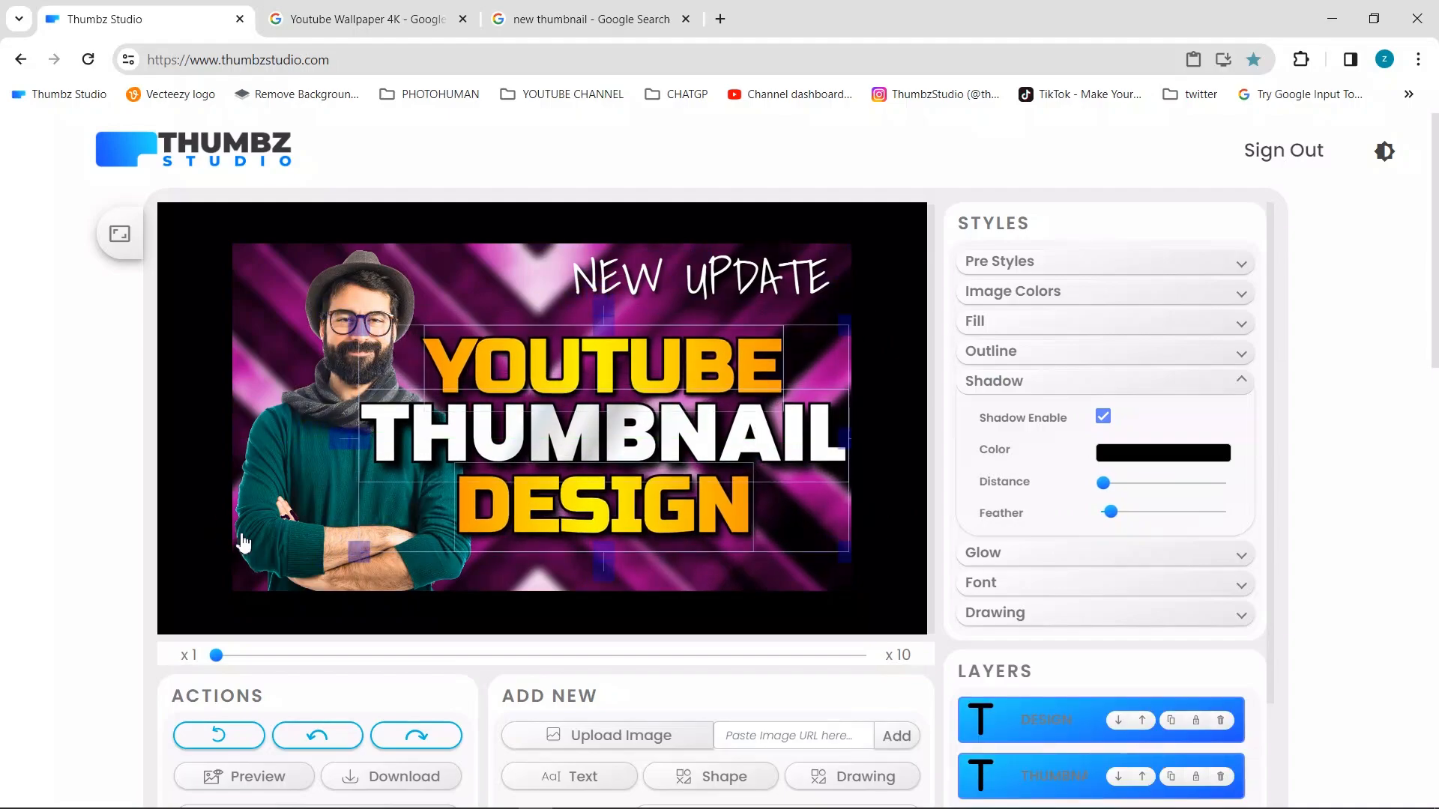
Step: Nudge the man slightly left and NEW UPDATE slightly down, and shift the background image's hue to deep blue
{"action": "left_click", "coordinate": [241, 541]}
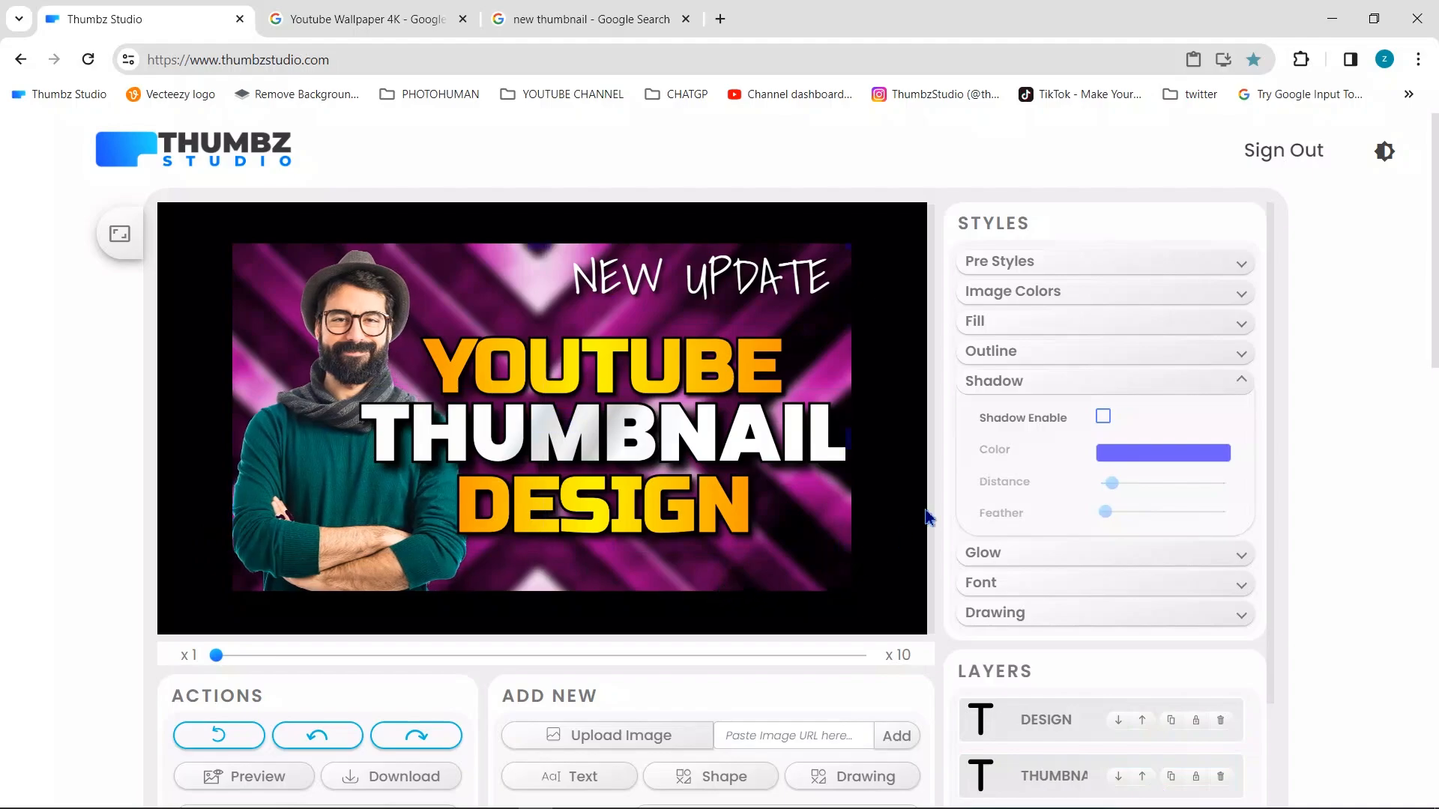
{"action": "left_click", "coordinate": [1050, 302]}
{"action": "left_click_drag", "start_coordinate": [1145, 478], "coordinate": [1138, 469]}
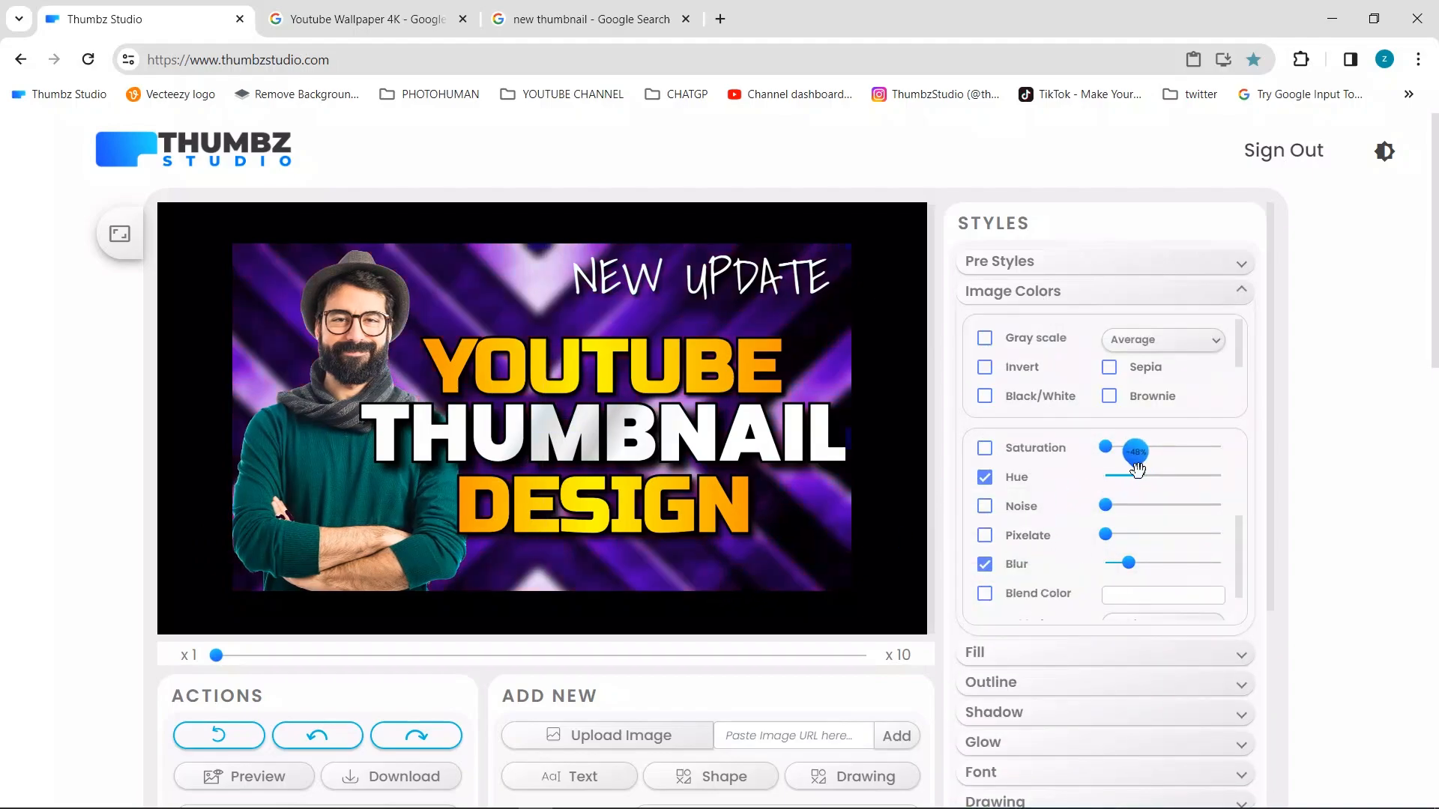
{"action": "left_click", "coordinate": [659, 296]}
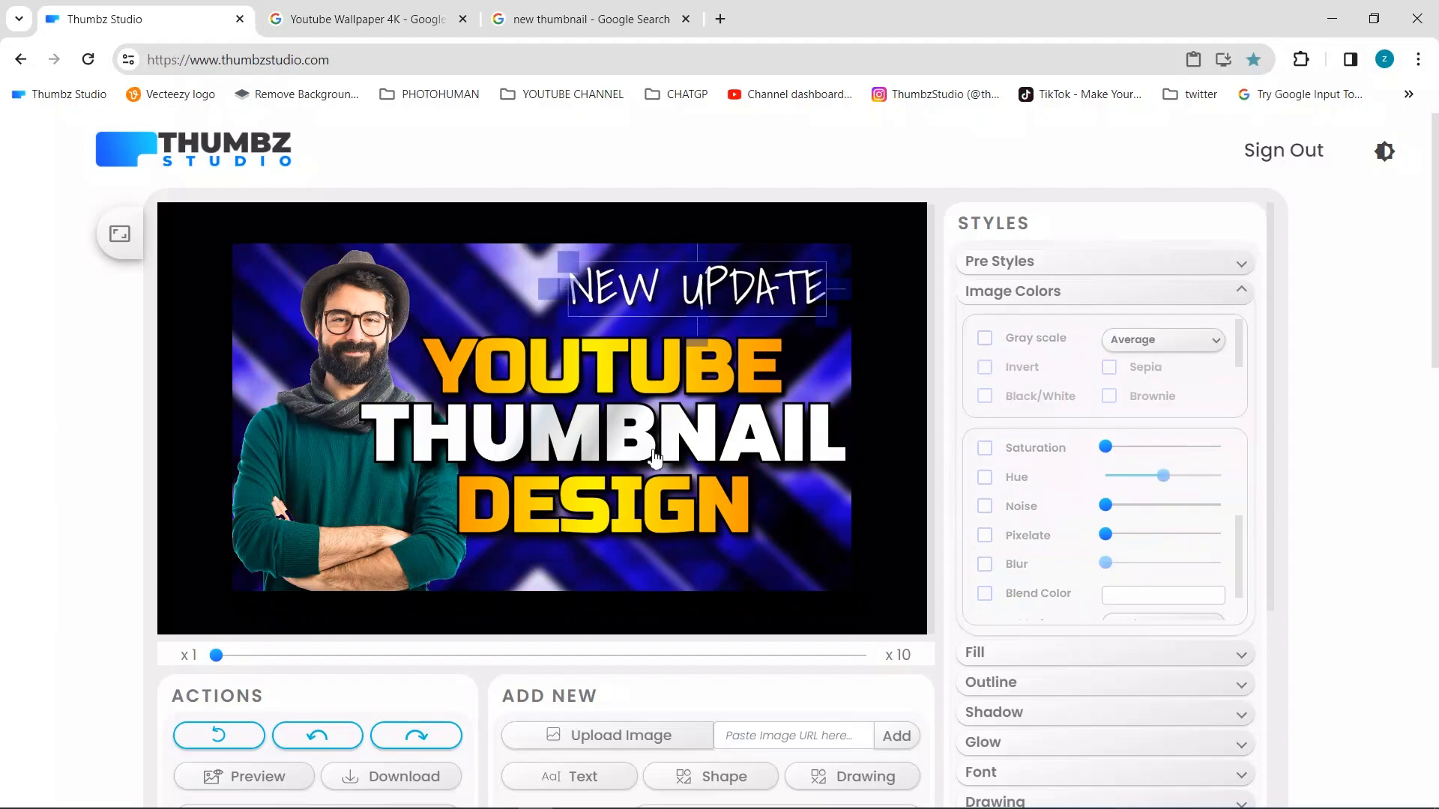
{"action": "left_click", "coordinate": [601, 29]}
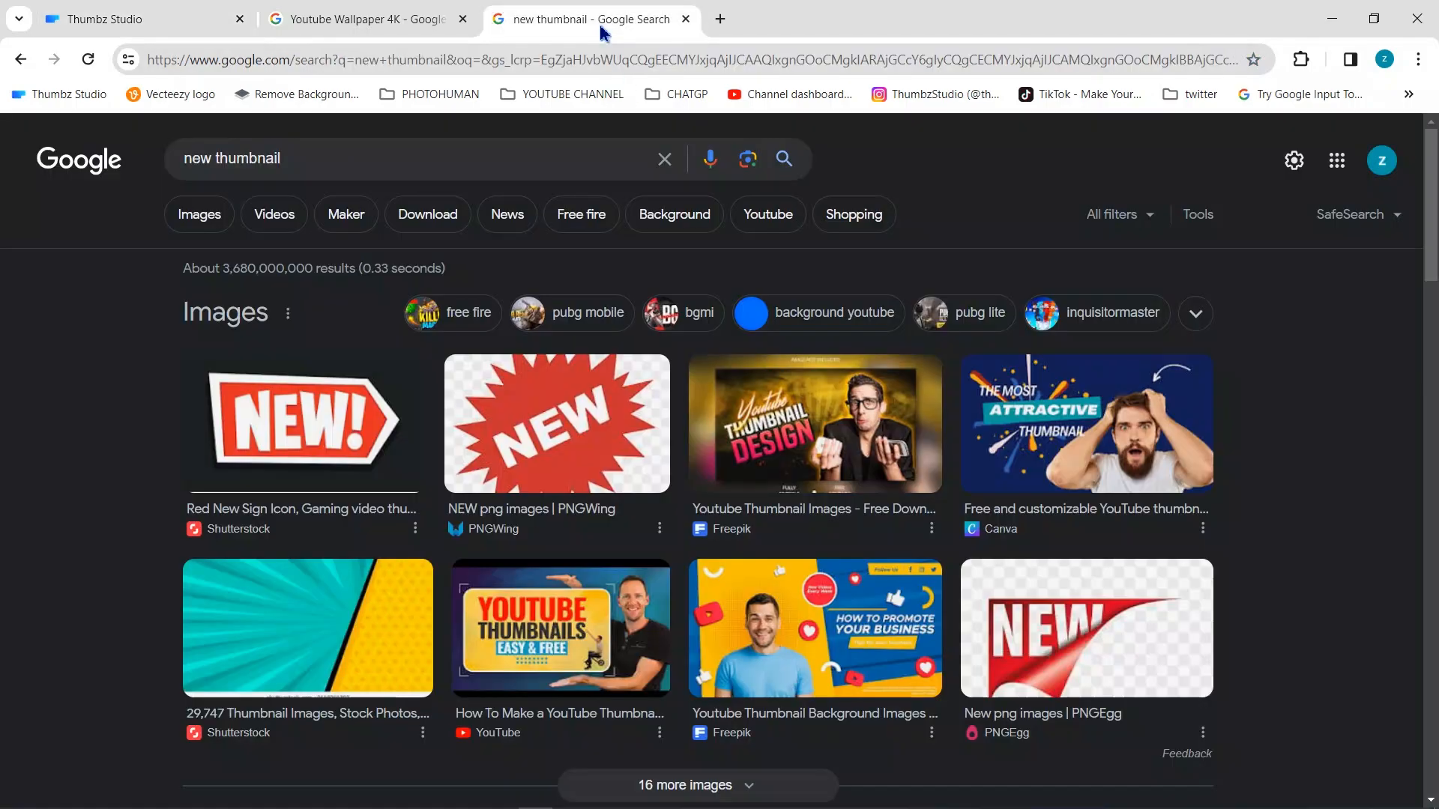
{"action": "left_click", "coordinate": [218, 161]}
{"action": "type", "text": "UPDAT"}
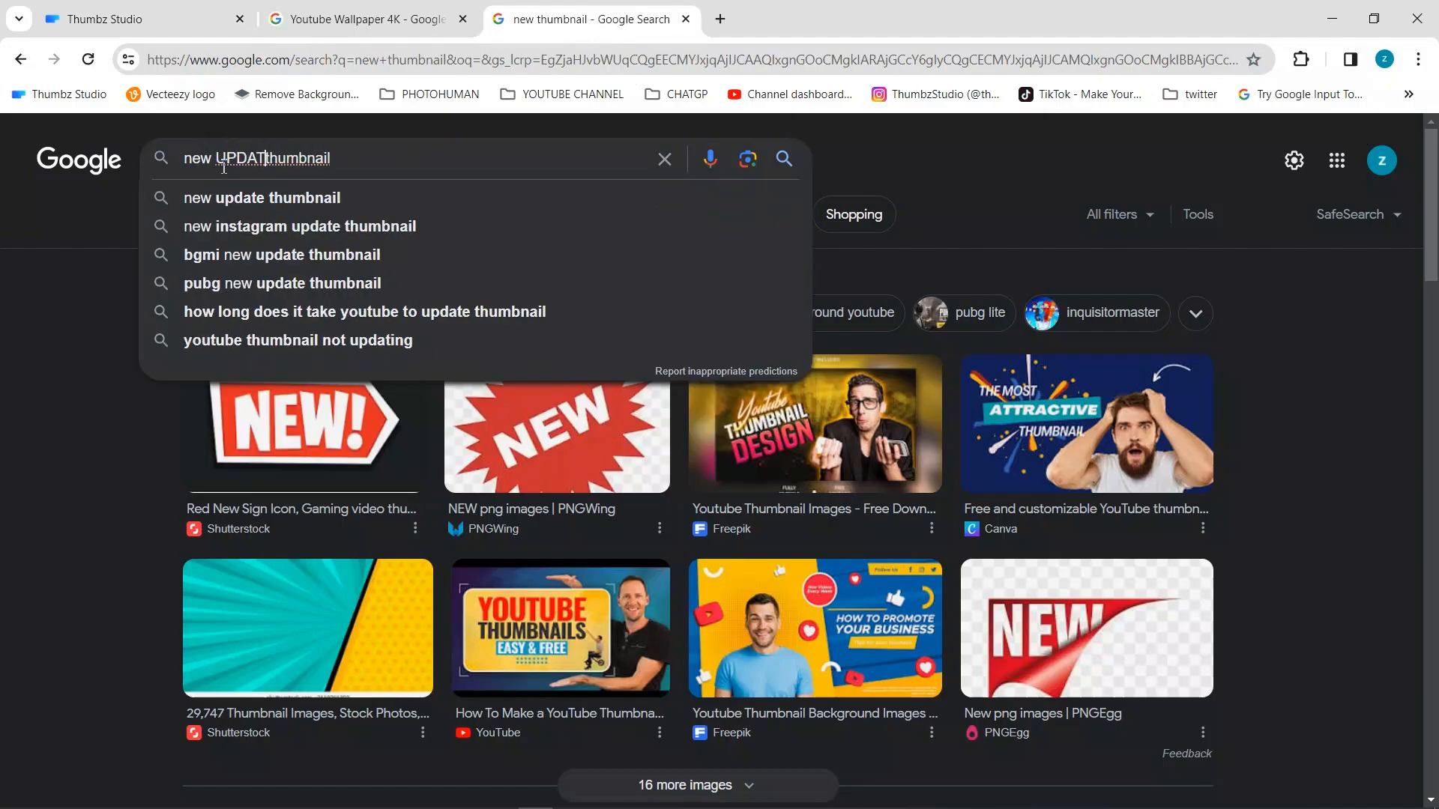
{"action": "left_click", "coordinate": [252, 12]}
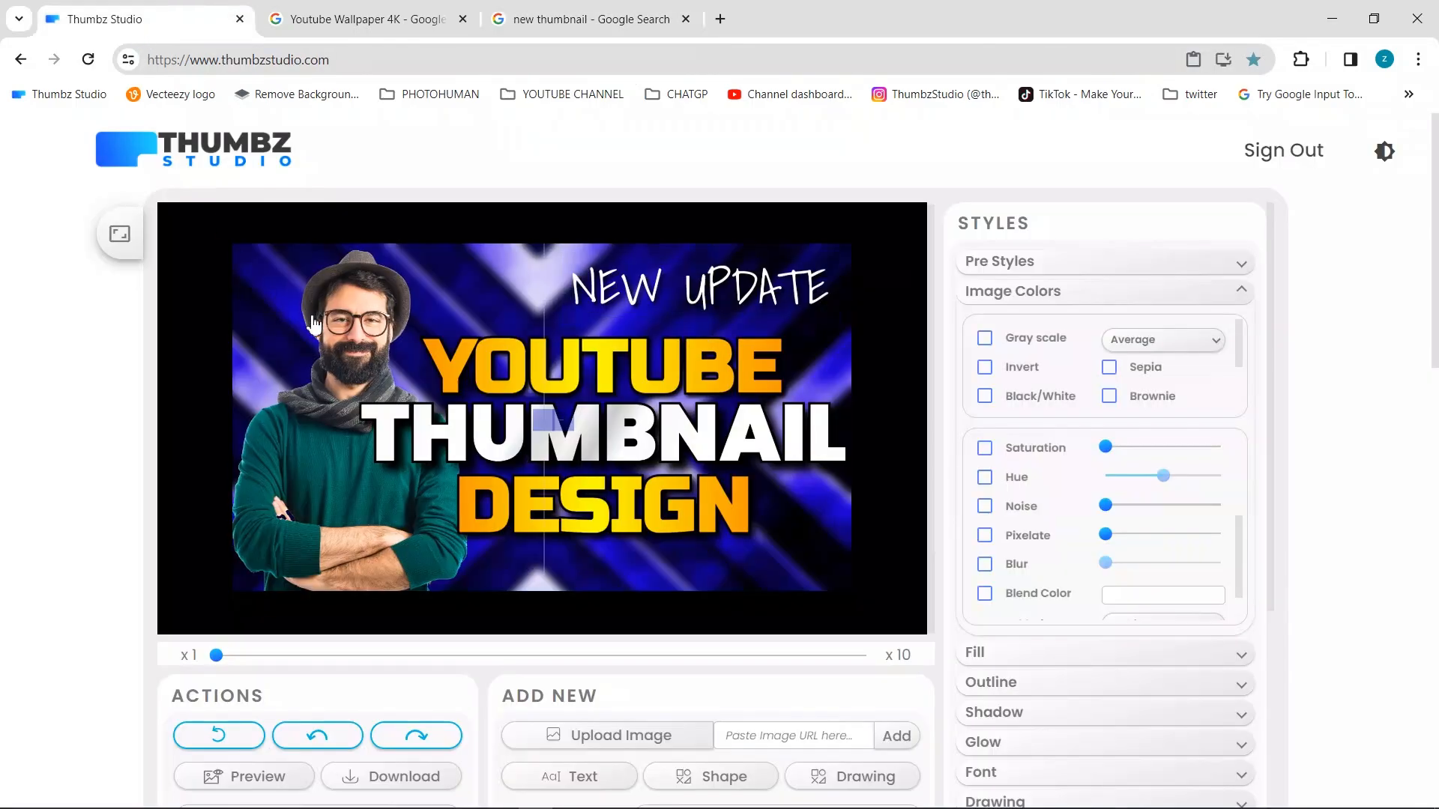
Step: Nudge the man slightly left and enable his shadow with maximum feather and the violet-blue color #3600ff
{"action": "left_click_drag", "start_coordinate": [316, 344], "coordinate": [330, 336]}
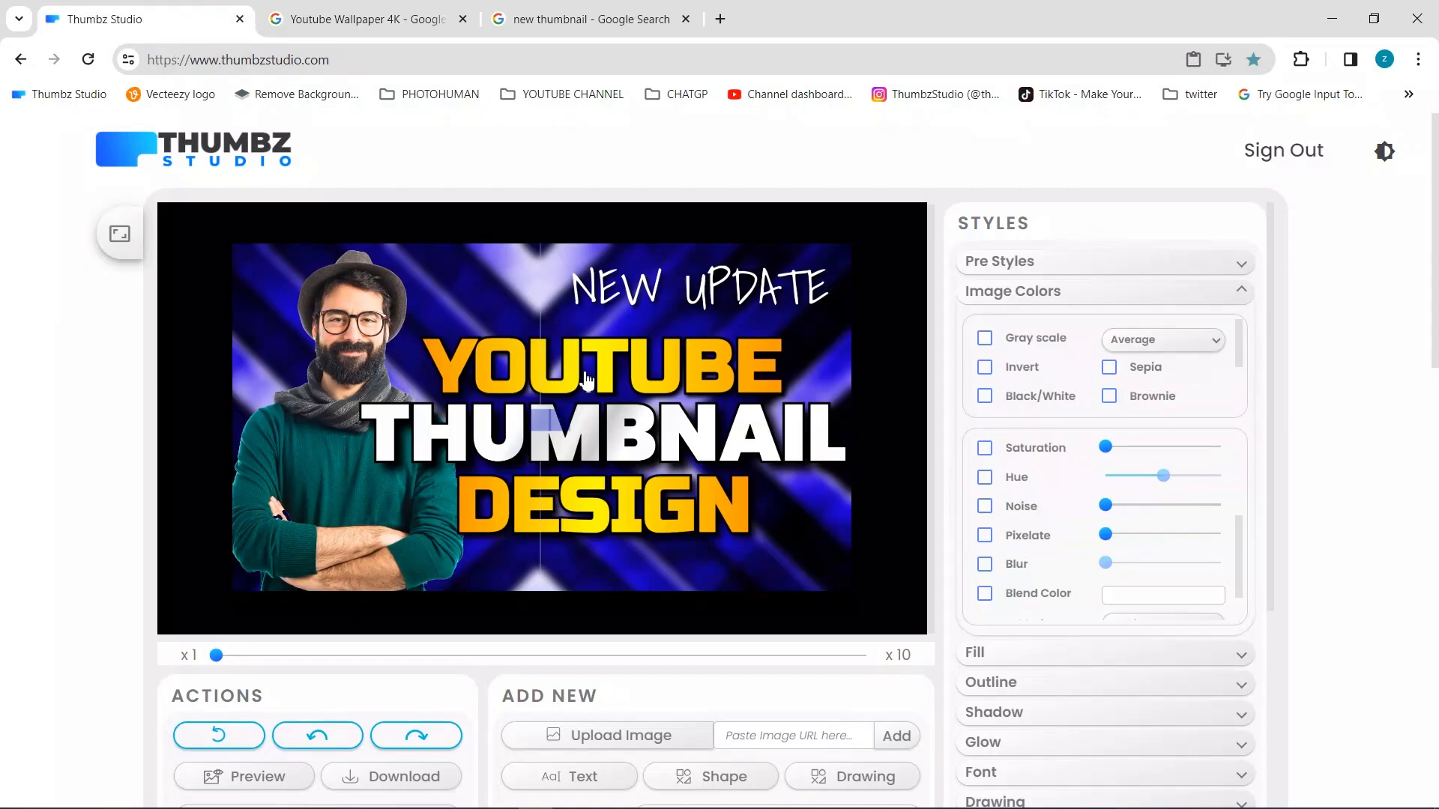
{"action": "left_click", "coordinate": [1027, 713]}
{"action": "left_click", "coordinate": [1103, 417]}
{"action": "left_click", "coordinate": [1124, 452]}
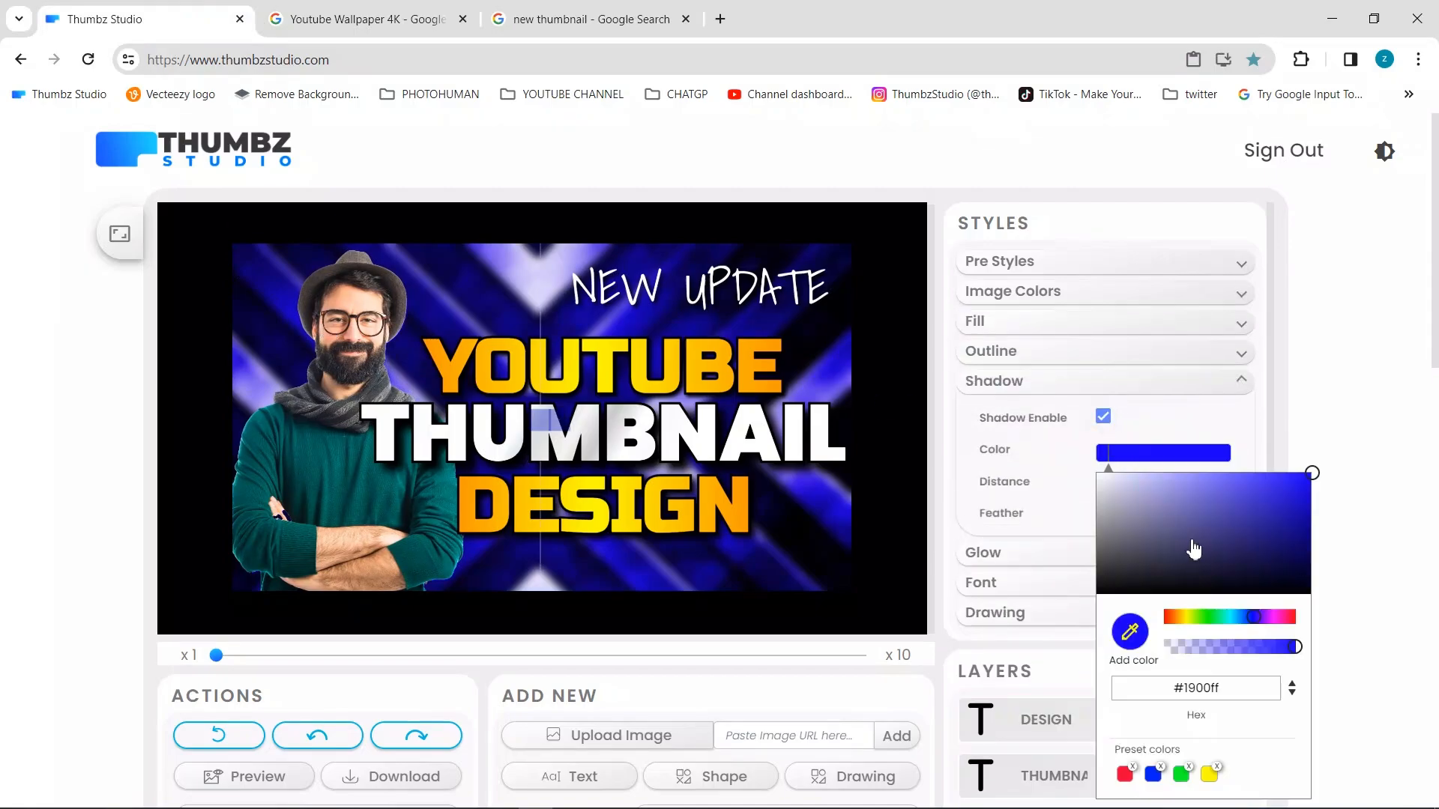
{"action": "left_click", "coordinate": [1233, 618]}
{"action": "left_click", "coordinate": [1383, 428]}
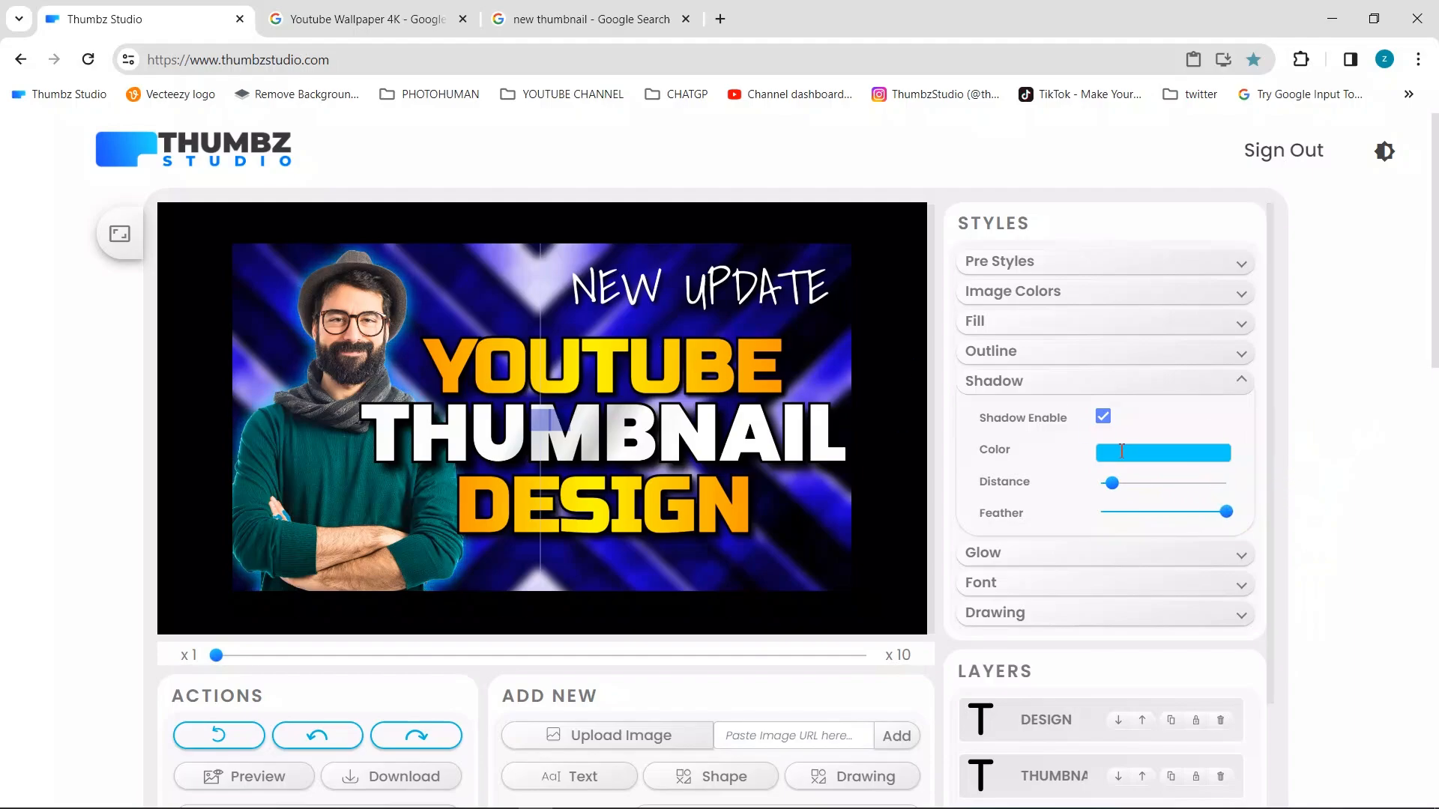
{"action": "left_click", "coordinate": [1121, 451]}
{"action": "left_click_drag", "start_coordinate": [1235, 618], "coordinate": [1261, 624]}
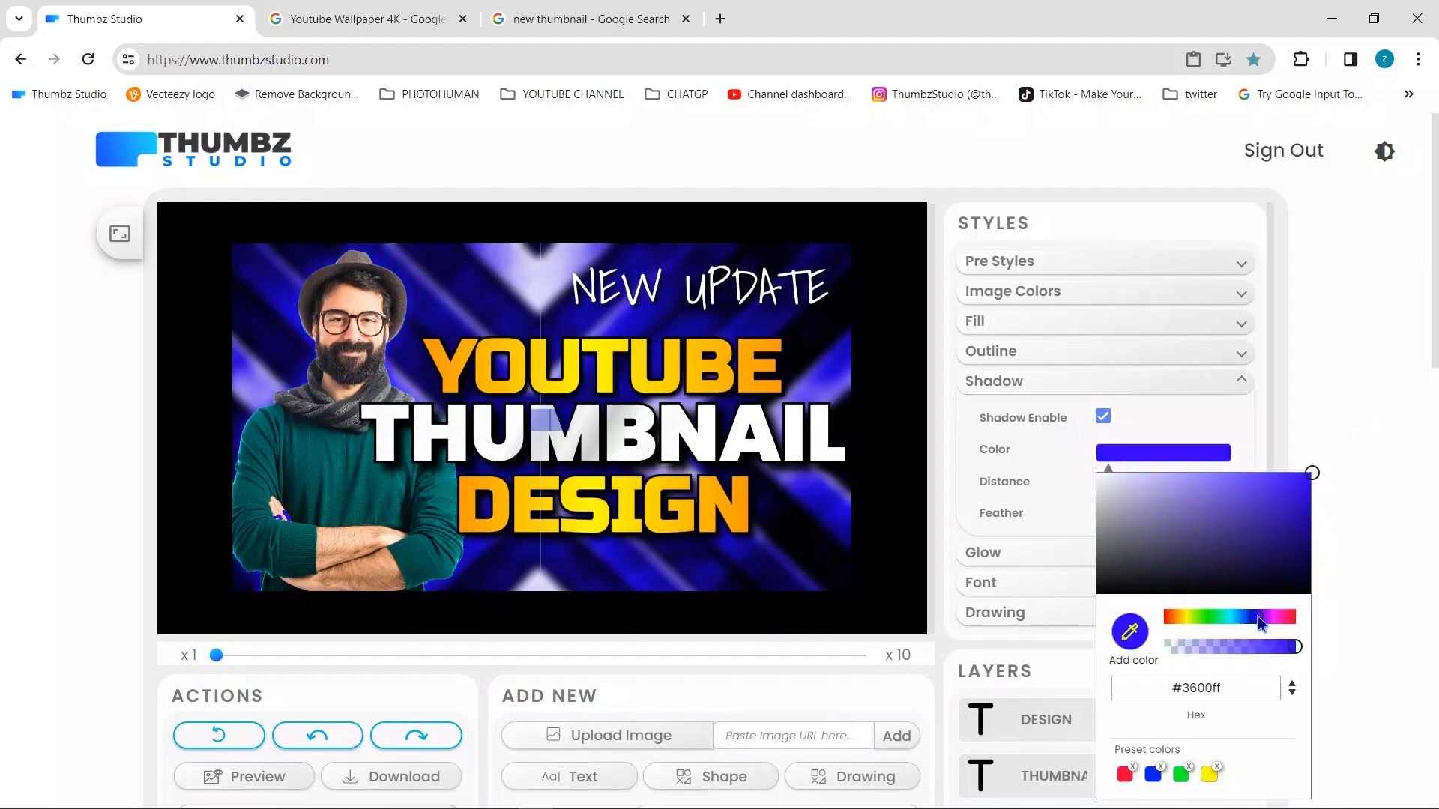
{"action": "left_click", "coordinate": [1263, 412]}
Step: Upload the white Pngtree light effect glow image from the Downloads folder
{"action": "left_click", "coordinate": [582, 749]}
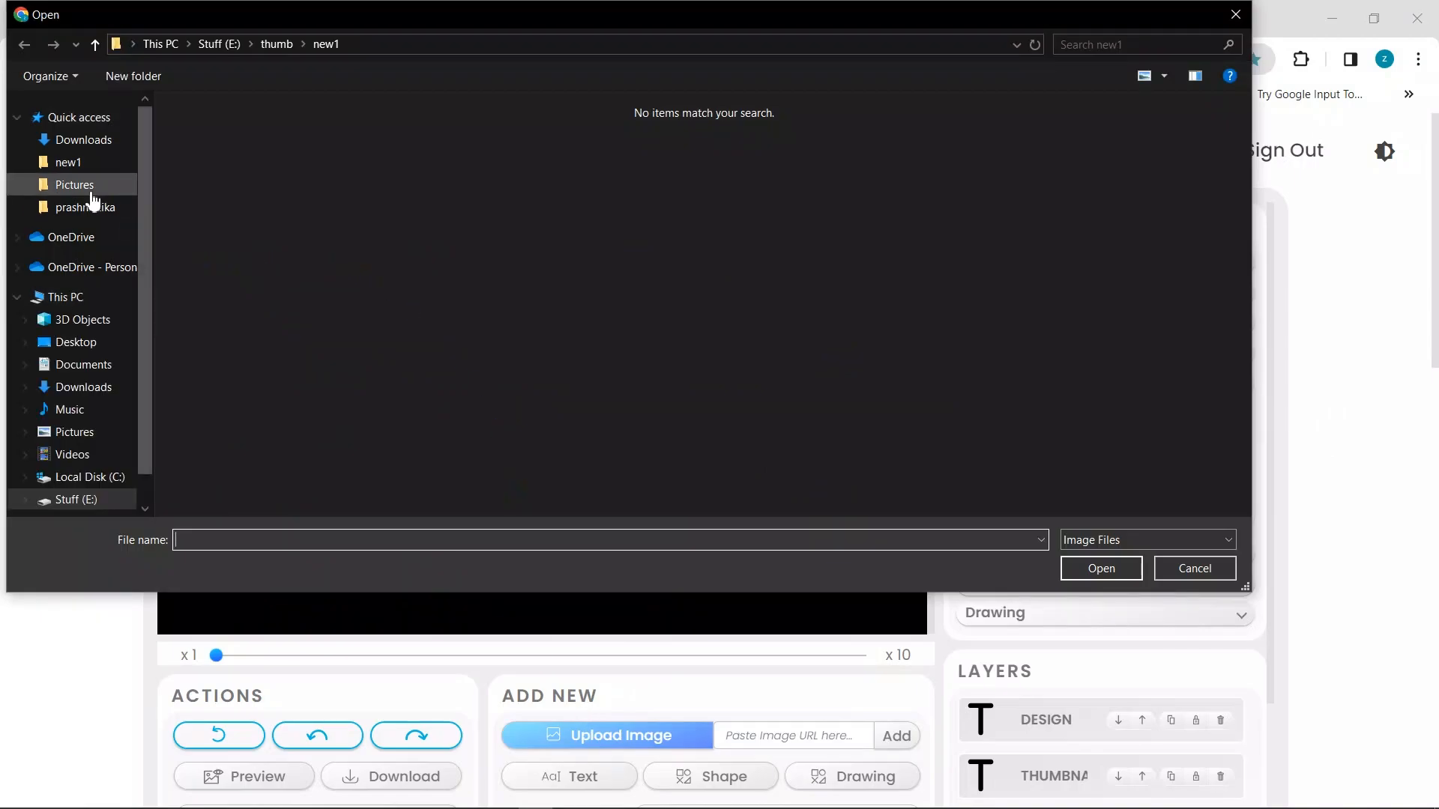
{"action": "left_click", "coordinate": [84, 140]}
{"action": "scroll", "coordinate": [352, 277], "scroll_direction": "down", "scroll_amount": 3}
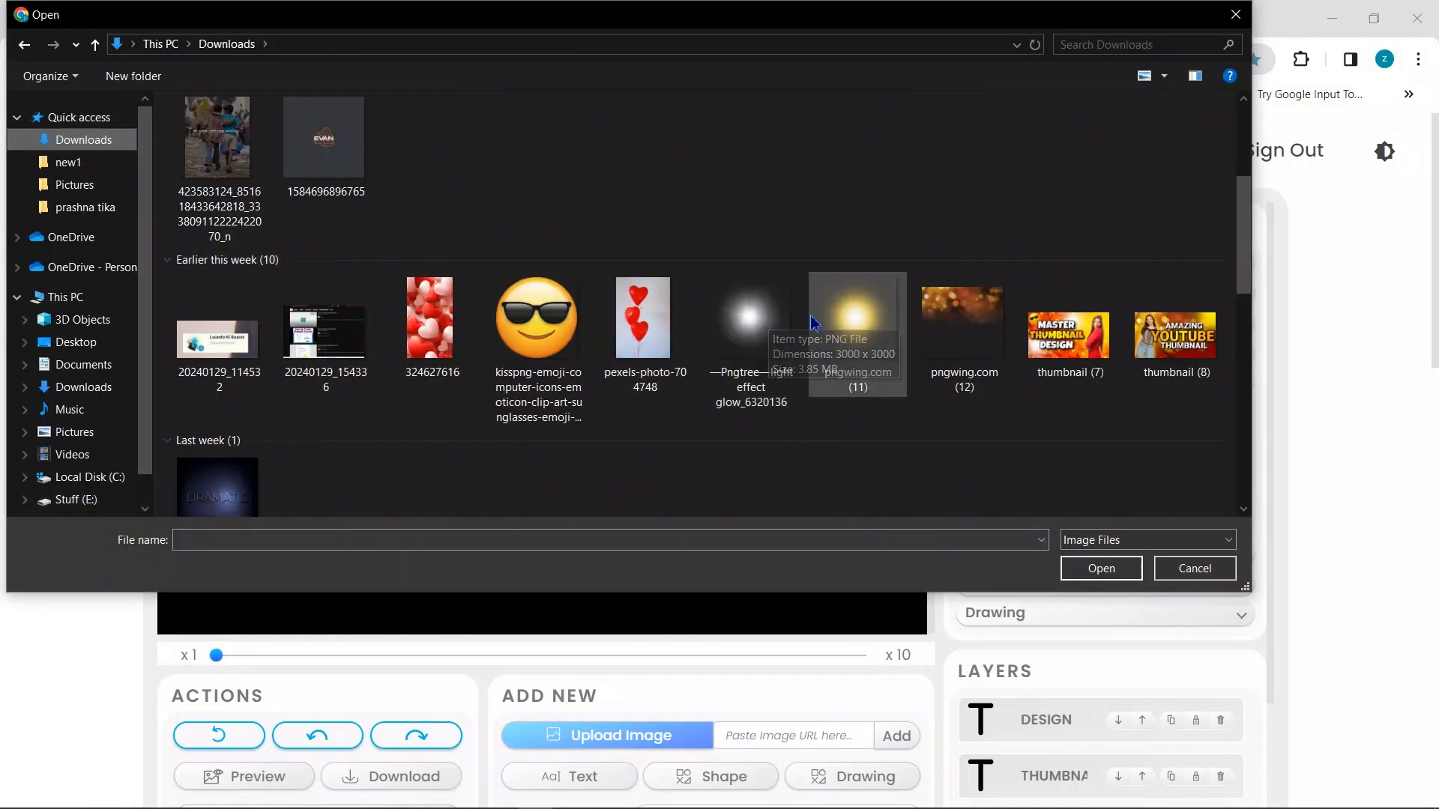
{"action": "double_click", "coordinate": [772, 323]}
Step: Enlarge the white glow in the thumbnail's lower-right corner and place its layer beneath the man's layer, Image 14
{"action": "left_click_drag", "start_coordinate": [592, 435], "coordinate": [832, 561]}
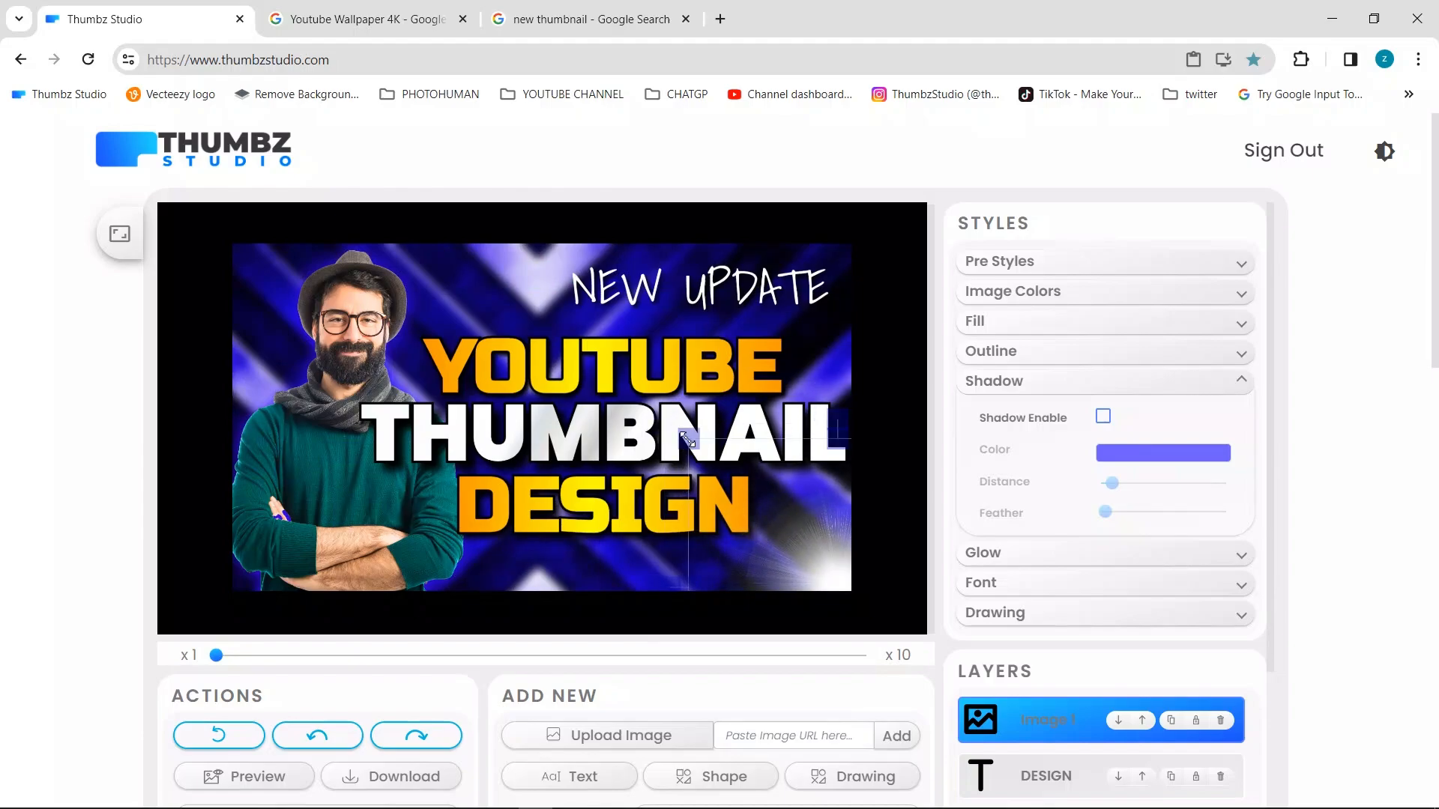
{"action": "left_click_drag", "start_coordinate": [687, 439], "coordinate": [403, 277]}
{"action": "left_click_drag", "start_coordinate": [760, 506], "coordinate": [866, 604]}
{"action": "scroll", "coordinate": [1071, 754], "scroll_direction": "down", "scroll_amount": 1}
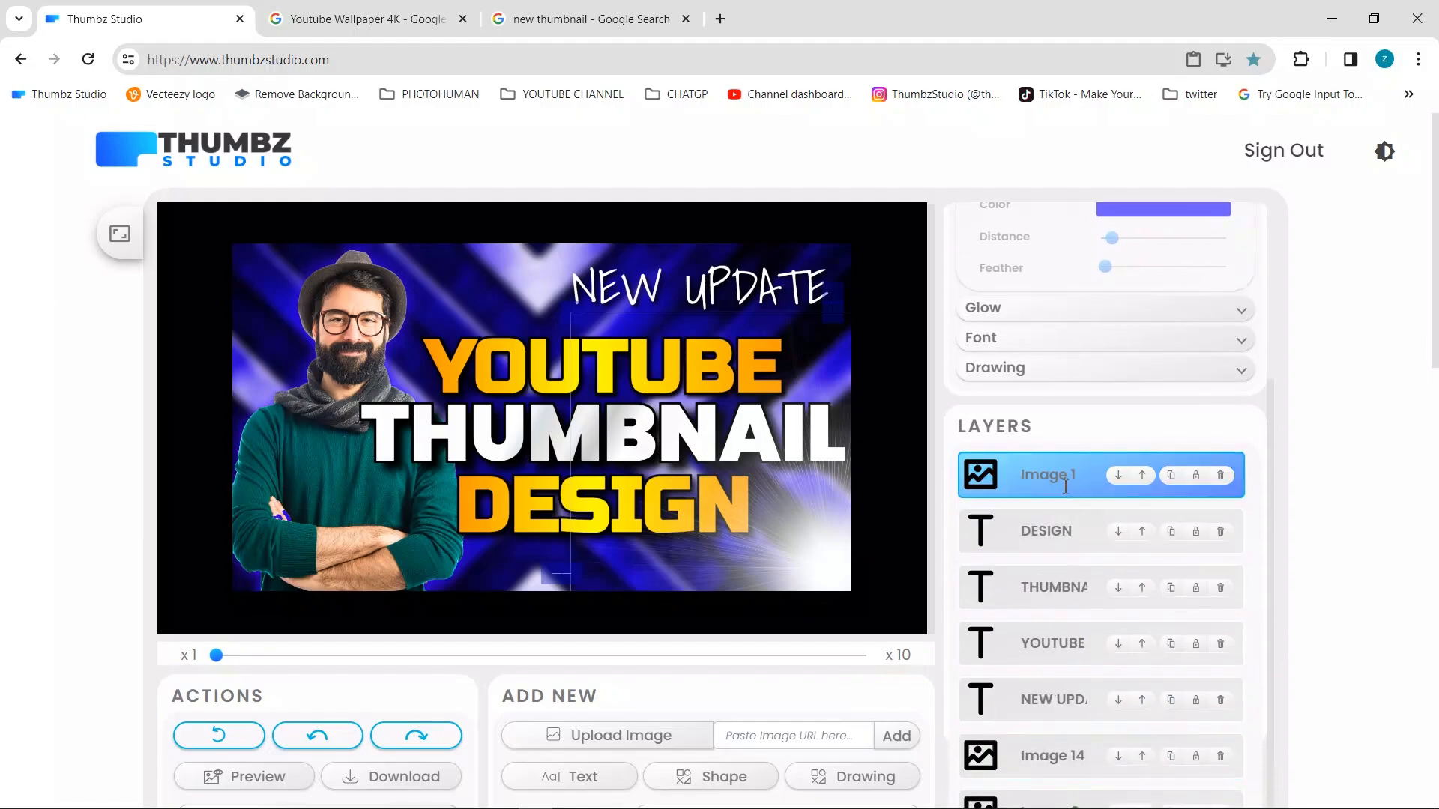
{"action": "left_click_drag", "start_coordinate": [1066, 482], "coordinate": [1071, 776]}
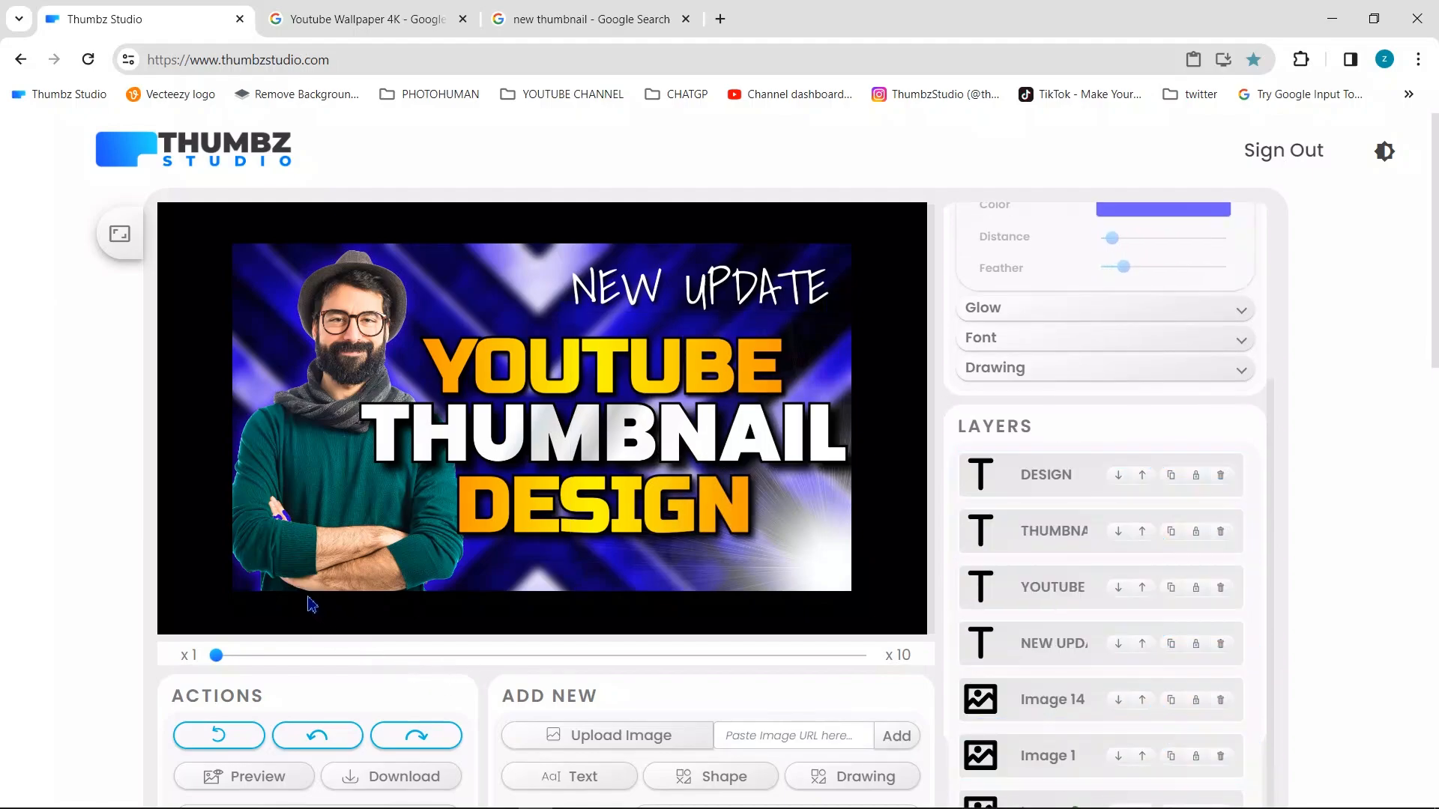
Step: Upload the yellow glow image pngwing.com (11) from the Downloads folder
{"action": "left_click", "coordinate": [604, 741]}
{"action": "scroll", "coordinate": [665, 464], "scroll_direction": "down", "scroll_amount": 5}
{"action": "scroll", "coordinate": [665, 465], "scroll_direction": "up", "scroll_amount": 3}
{"action": "double_click", "coordinate": [858, 153]}
Step: Enlarge the yellow glow over the thumbnail's upper-left corner and place its layer beneath the man's layer
{"action": "left_click_drag", "start_coordinate": [681, 549], "coordinate": [280, 248]}
{"action": "left_click_drag", "start_coordinate": [425, 405], "coordinate": [646, 531]}
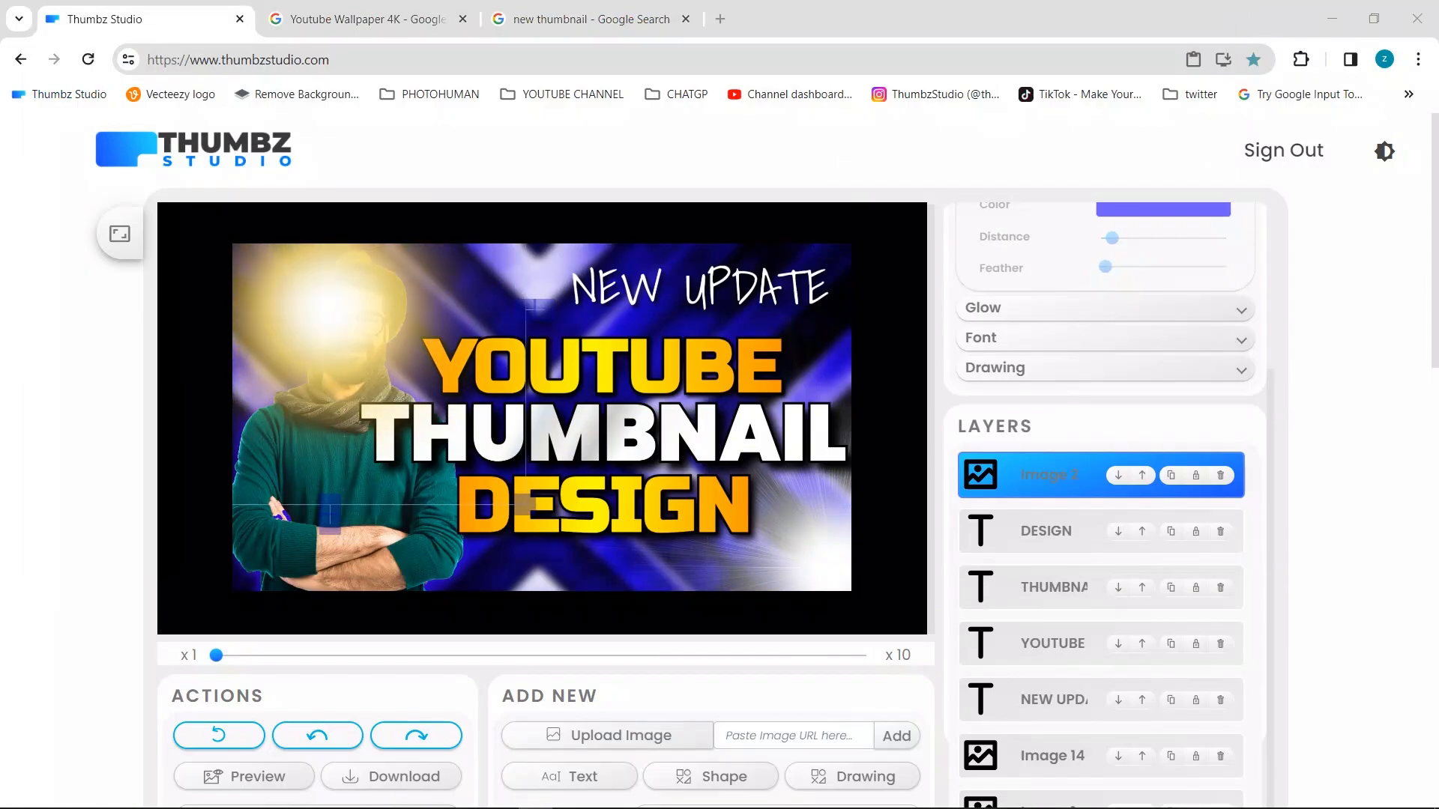
{"action": "left_click_drag", "start_coordinate": [436, 427], "coordinate": [388, 405]}
{"action": "left_click_drag", "start_coordinate": [481, 484], "coordinate": [693, 730]}
{"action": "left_click_drag", "start_coordinate": [392, 371], "coordinate": [321, 297]}
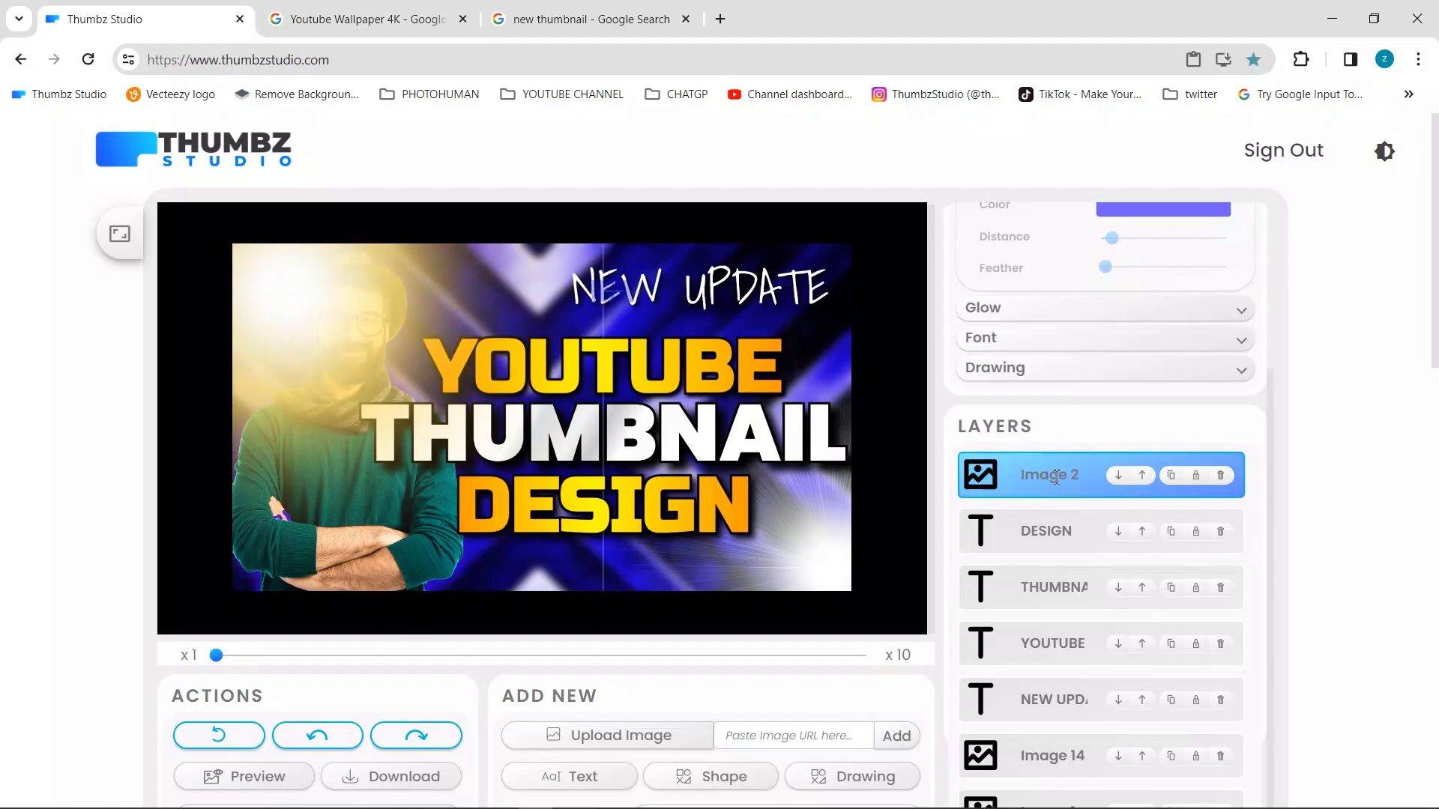
{"action": "left_click_drag", "start_coordinate": [1049, 475], "coordinate": [1069, 754]}
Step: Move the man down to uncover the yellow glow and open the glow's image color settings
{"action": "left_click", "coordinate": [312, 338]}
{"action": "left_click_drag", "start_coordinate": [312, 337], "coordinate": [332, 424]}
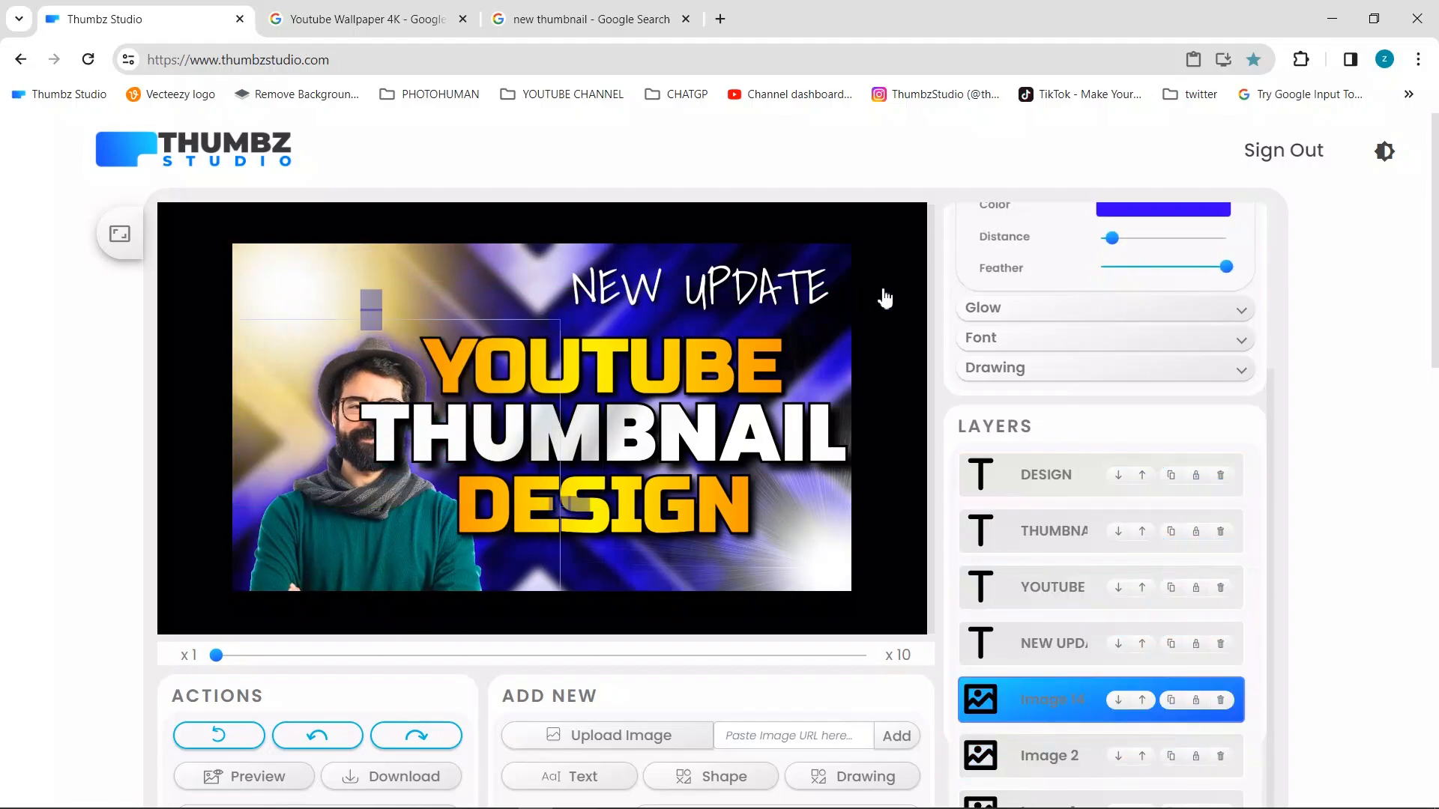
{"action": "scroll", "coordinate": [1047, 329], "scroll_direction": "up", "scroll_amount": 4}
{"action": "left_click", "coordinate": [1060, 294]}
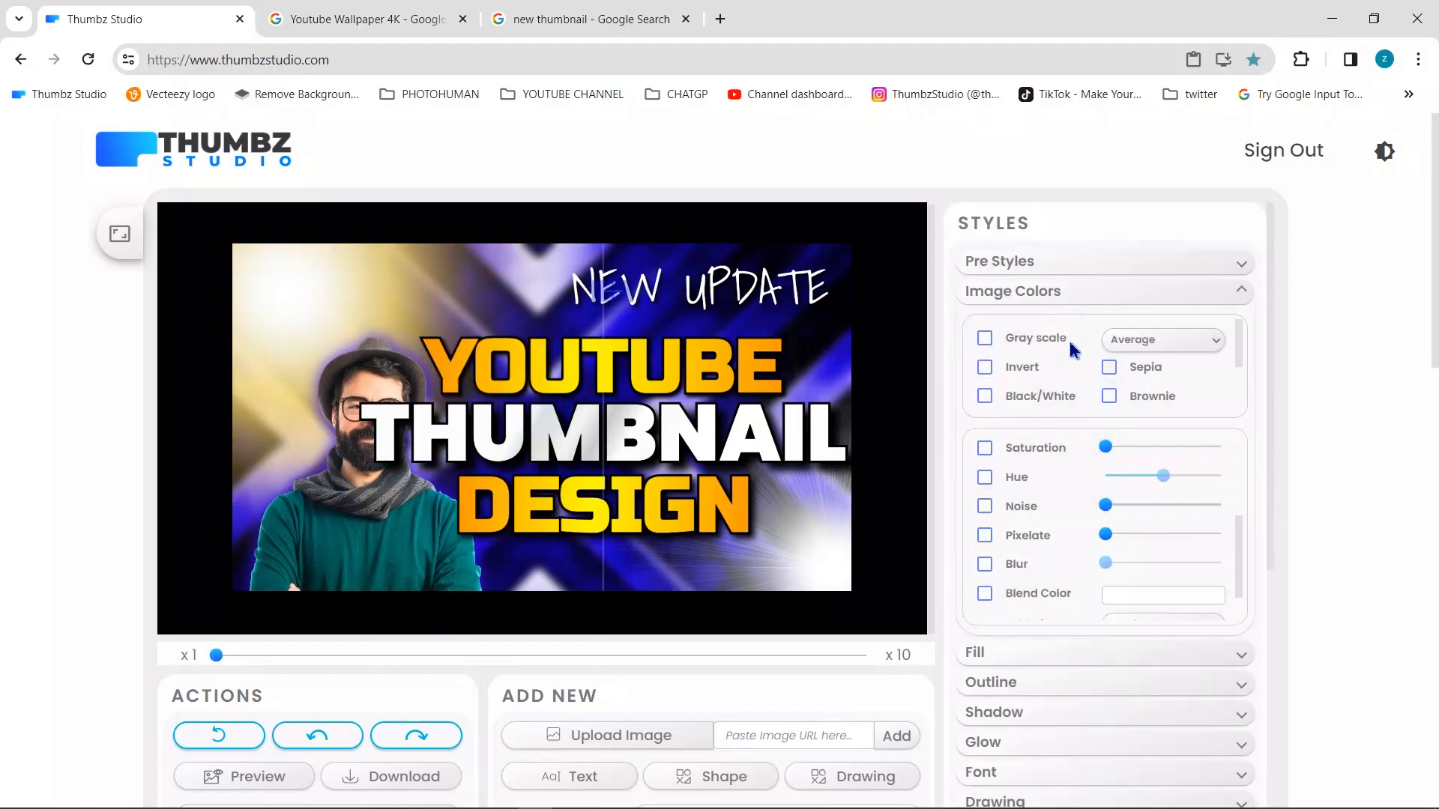
Step: Try a golden yellow blend color on the upper-left glow and switch the blend off again
{"action": "left_click", "coordinate": [1128, 600]}
{"action": "left_click", "coordinate": [1189, 759]}
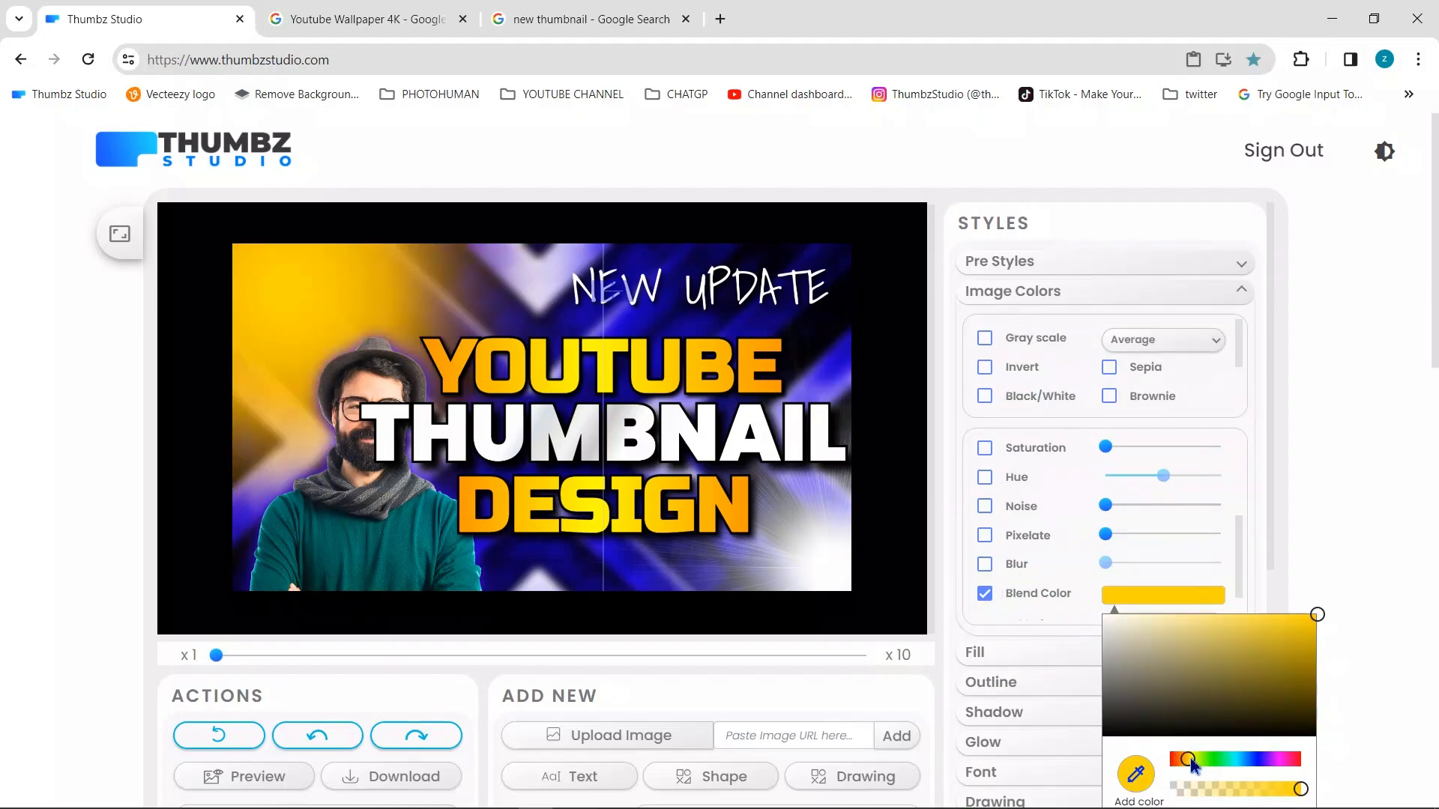
{"action": "left_click_drag", "start_coordinate": [1283, 631], "coordinate": [1295, 498]}
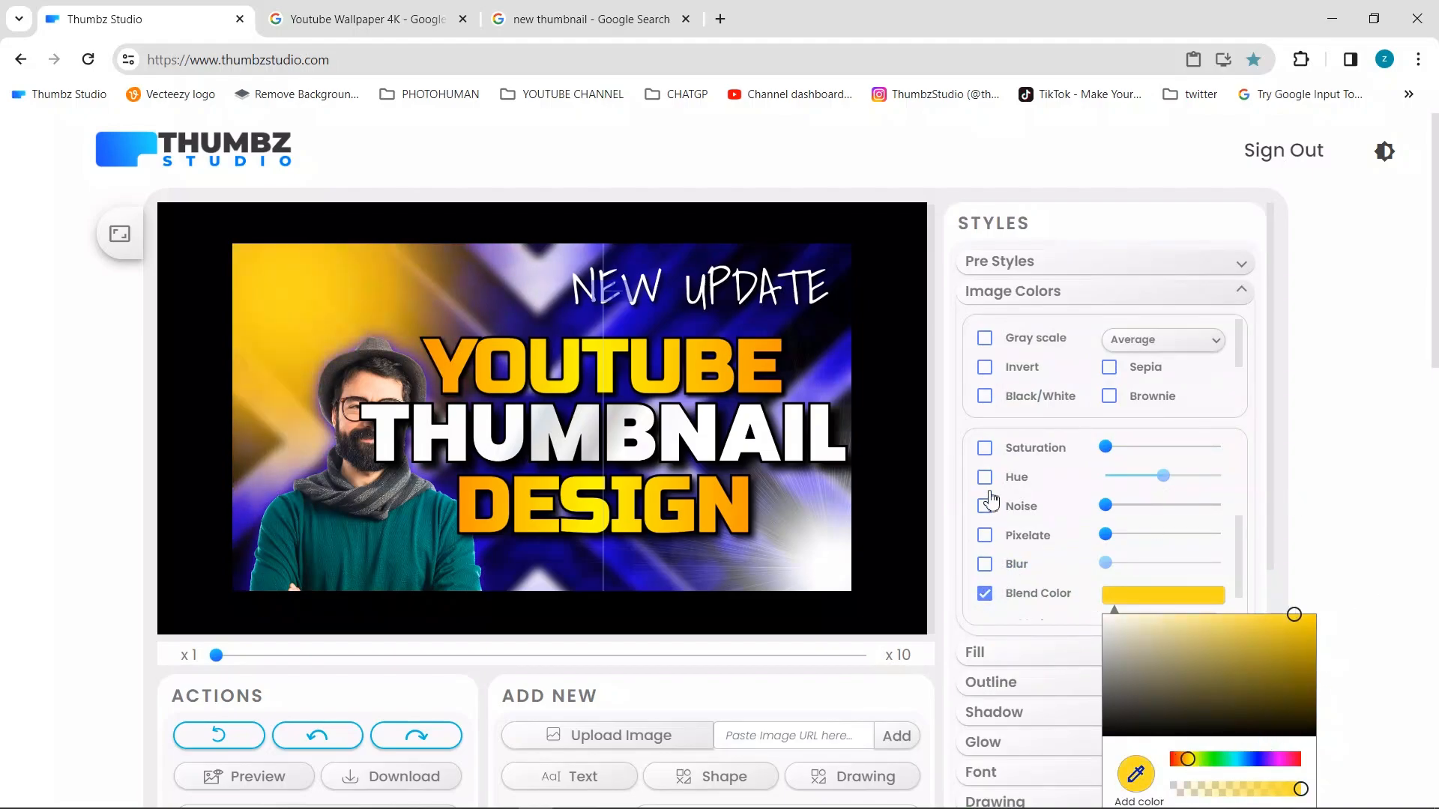
{"action": "left_click", "coordinate": [984, 593]}
Step: Enable the hue adjustment on the upper-left glow at its minimum for a blue tint, and move the man back up
{"action": "left_click", "coordinate": [985, 476]}
{"action": "left_click_drag", "start_coordinate": [1162, 476], "coordinate": [1131, 480]}
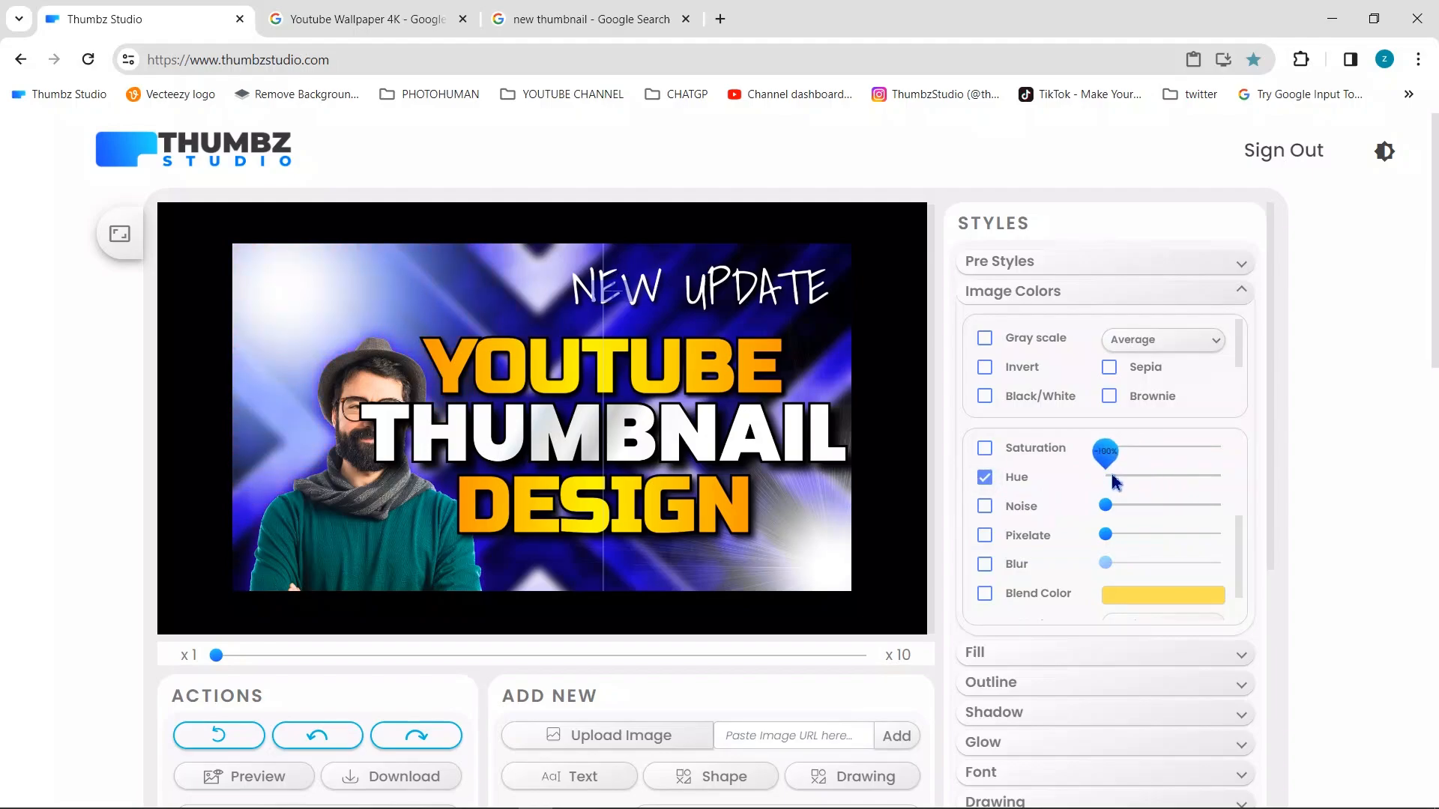
{"action": "left_click_drag", "start_coordinate": [372, 564], "coordinate": [345, 478]}
Step: Change the man's shadow color to black, #000000
{"action": "left_click", "coordinate": [996, 712]}
{"action": "left_click", "coordinate": [1139, 453]}
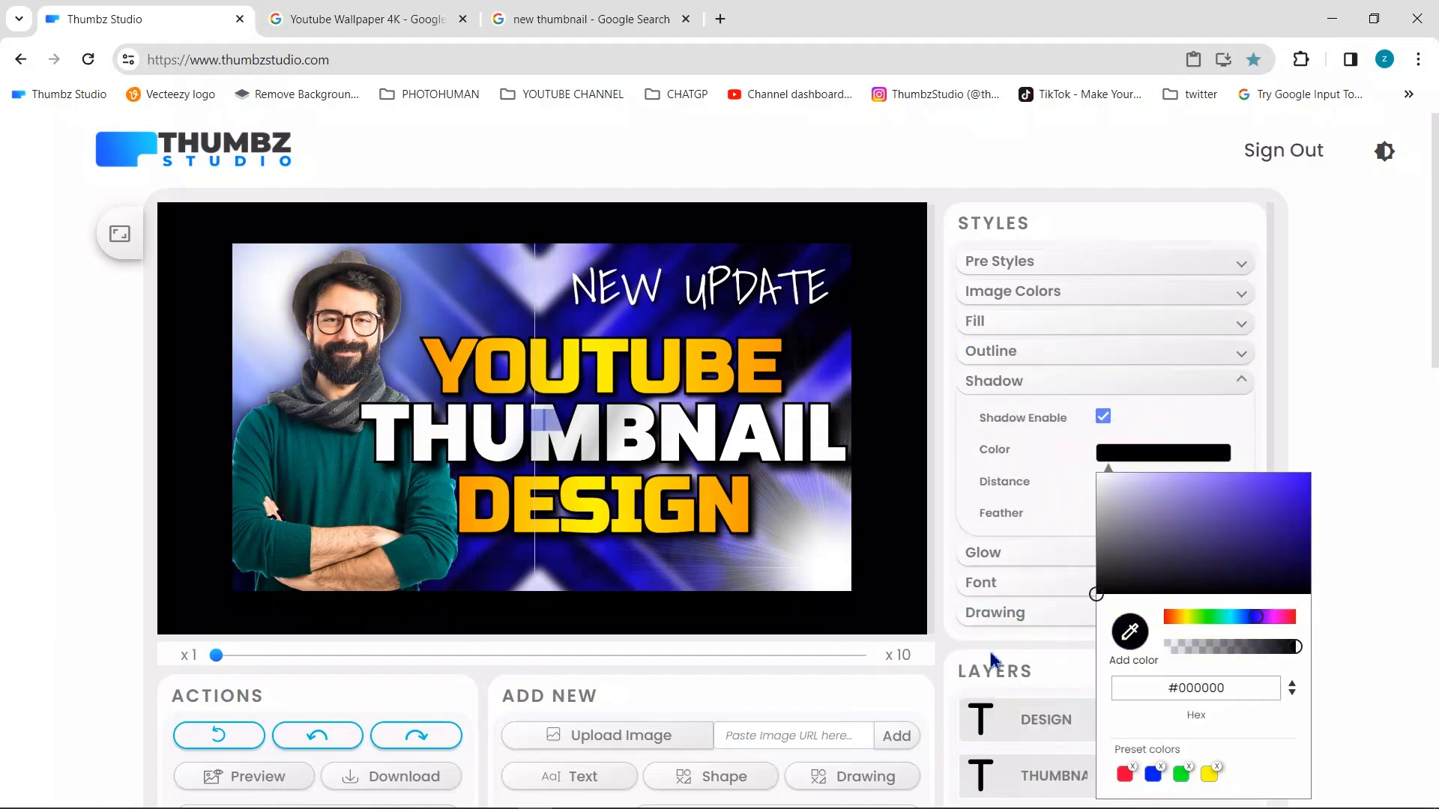
{"action": "left_click", "coordinate": [1344, 478]}
Step: Nudge NEW UPDATE slightly up and shift YOUTUBE, THUMBNAIL and DESIGN together slightly up and left
{"action": "left_click", "coordinate": [650, 350]}
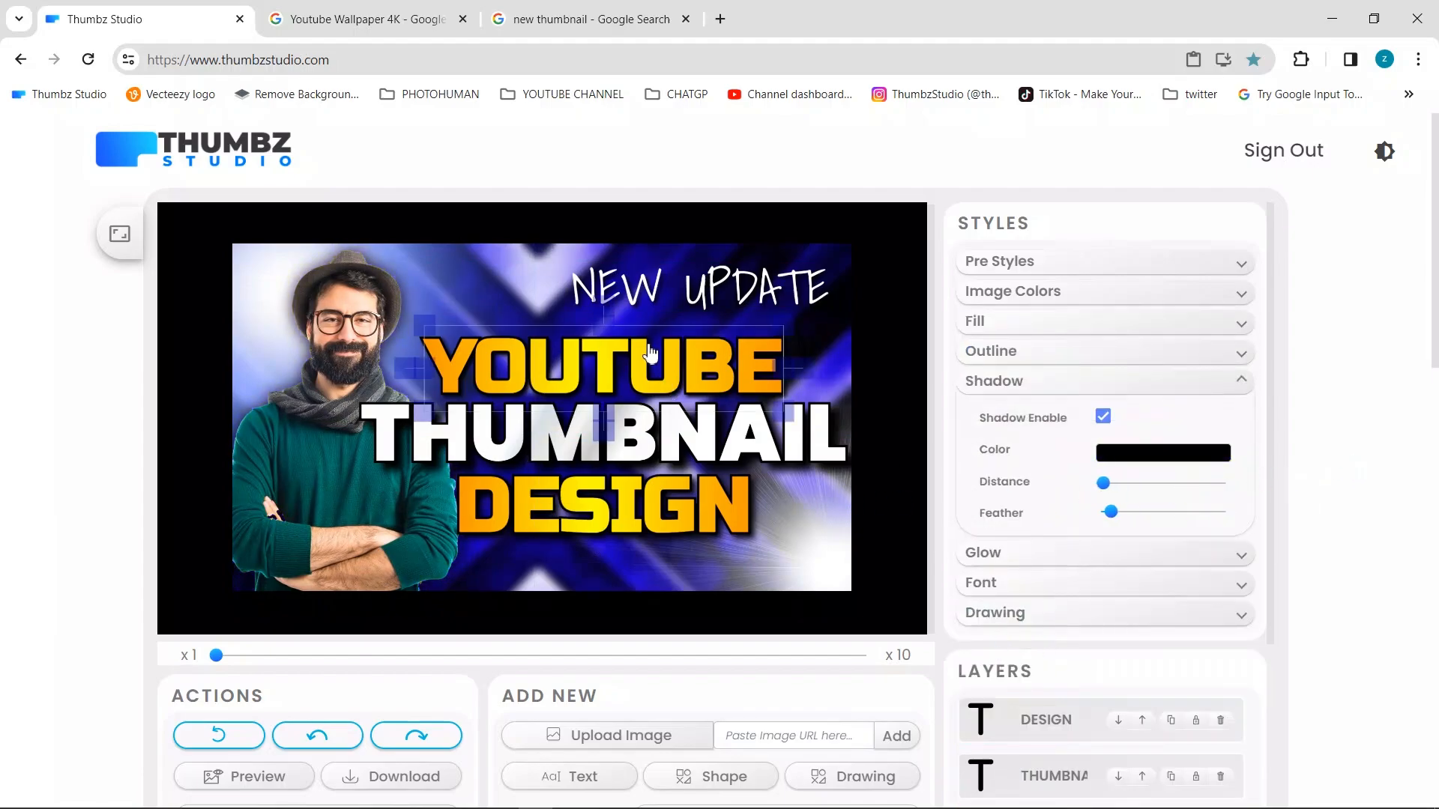
{"action": "left_click_drag", "start_coordinate": [665, 285], "coordinate": [665, 275]}
{"action": "left_click", "coordinate": [630, 376]}
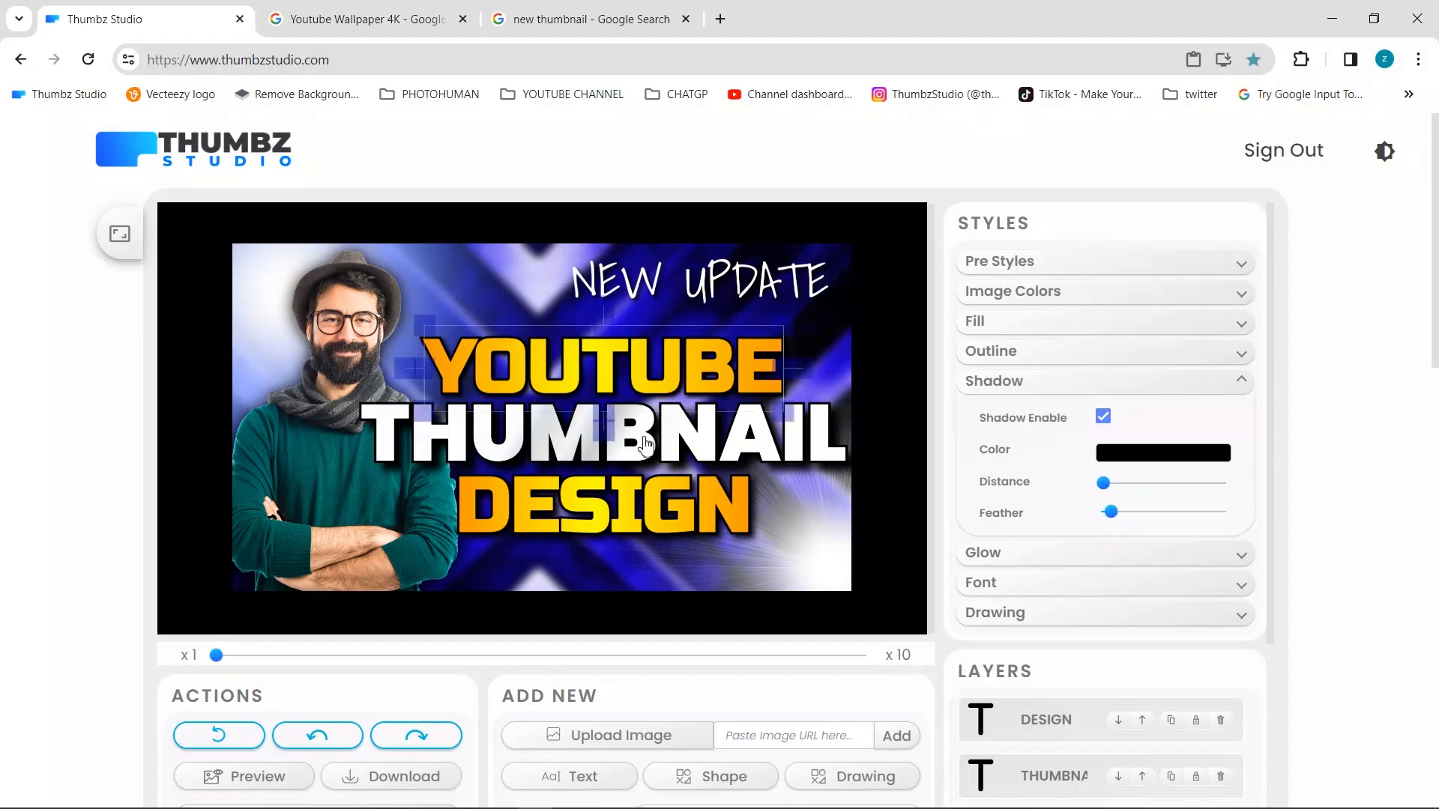
{"action": "left_click", "coordinate": [643, 444], "text": "shift"}
{"action": "left_click", "coordinate": [662, 479], "text": "shift"}
{"action": "left_click_drag", "start_coordinate": [661, 466], "coordinate": [652, 460]}
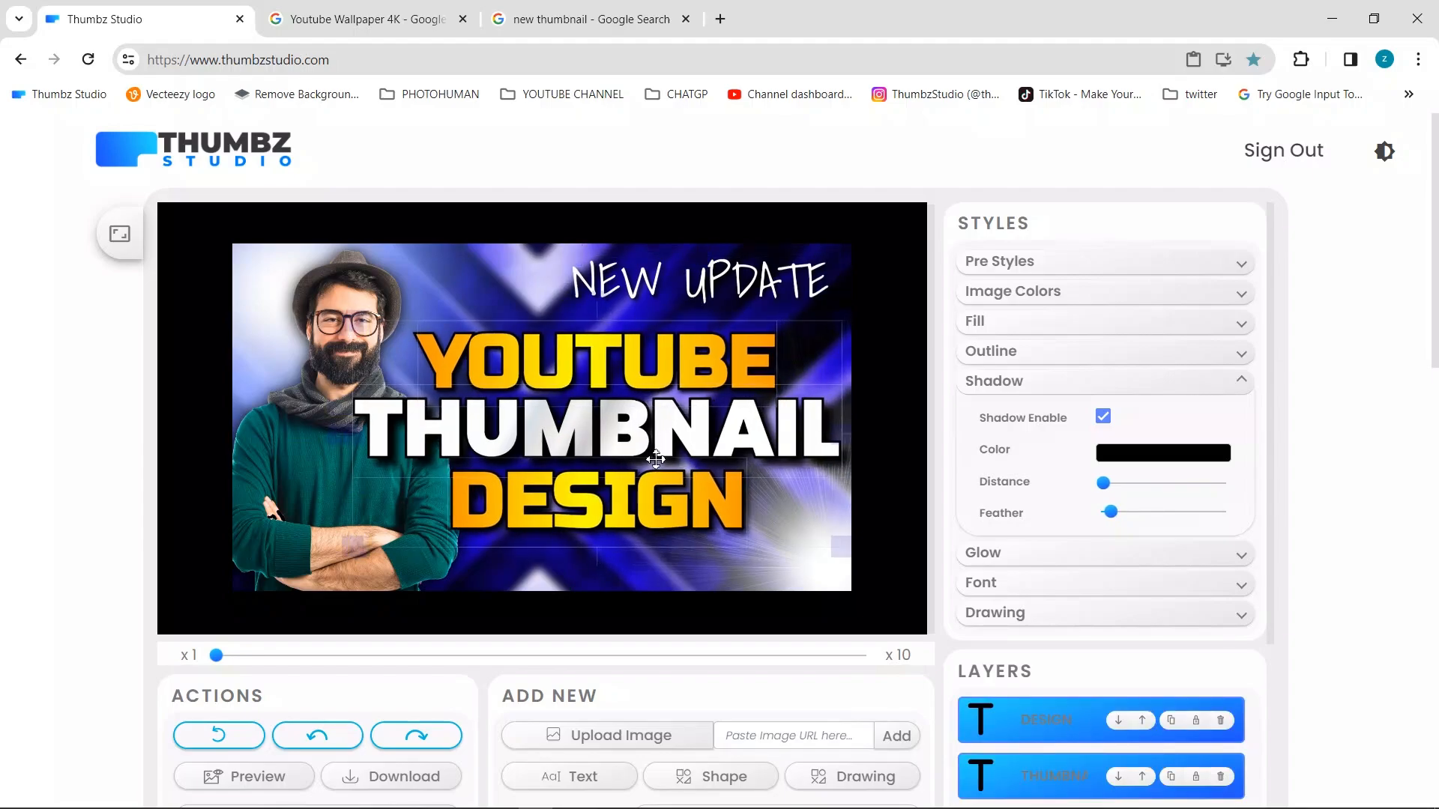
Step: Download the finished thumbnail and open the downloaded image file
{"action": "left_click", "coordinate": [418, 787]}
{"action": "left_click", "coordinate": [1149, 105]}
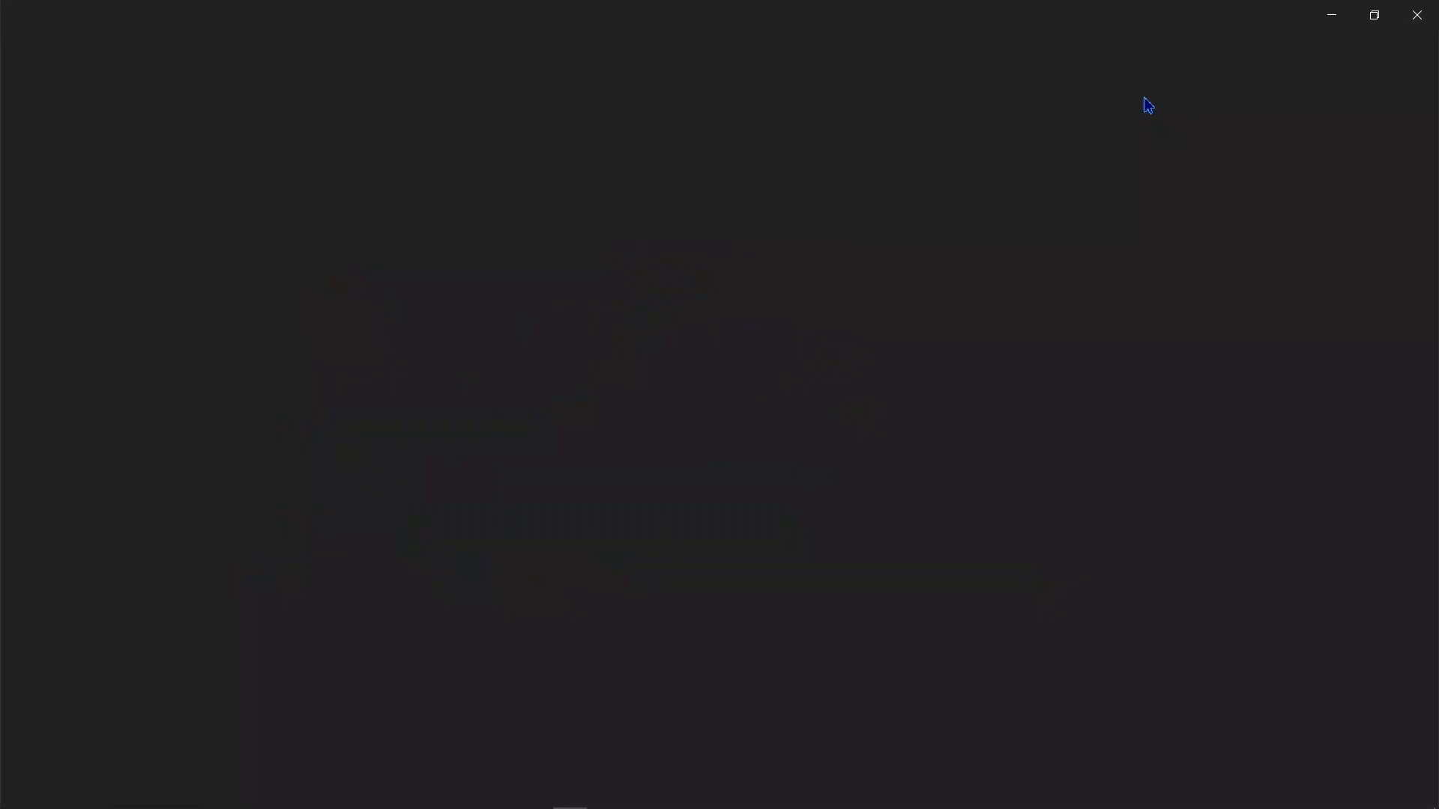